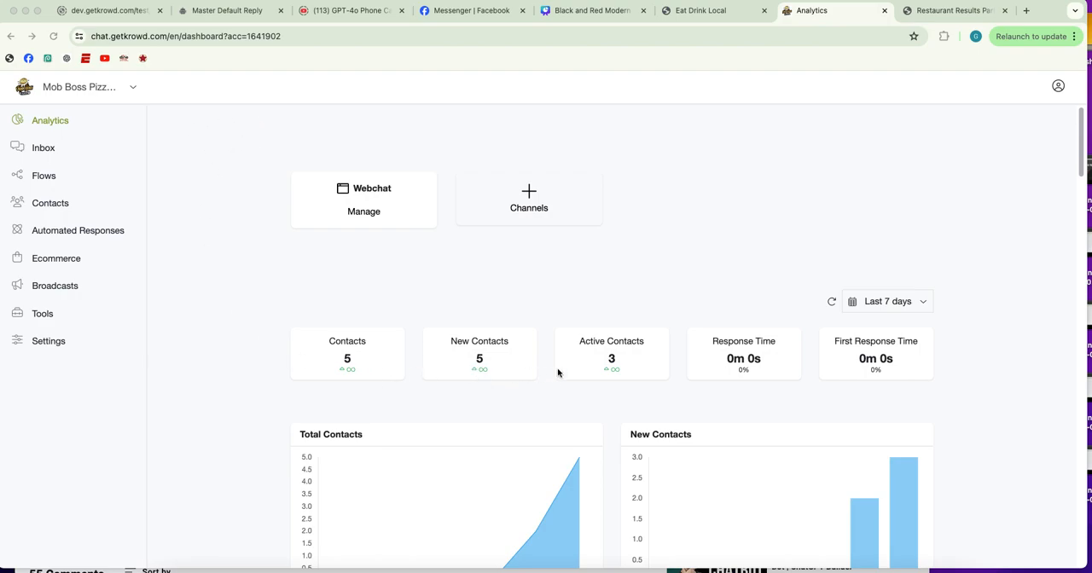
Look over the Mob Boss Pizzeria analytics dashboard and the Eat Drink Locals contest page
scroll(316, 289, "down", 1)
scroll(275, 289, "up", 1)
scroll(273, 290, "down", 10)
scroll(273, 288, "up", 10)
left_click(693, 9)
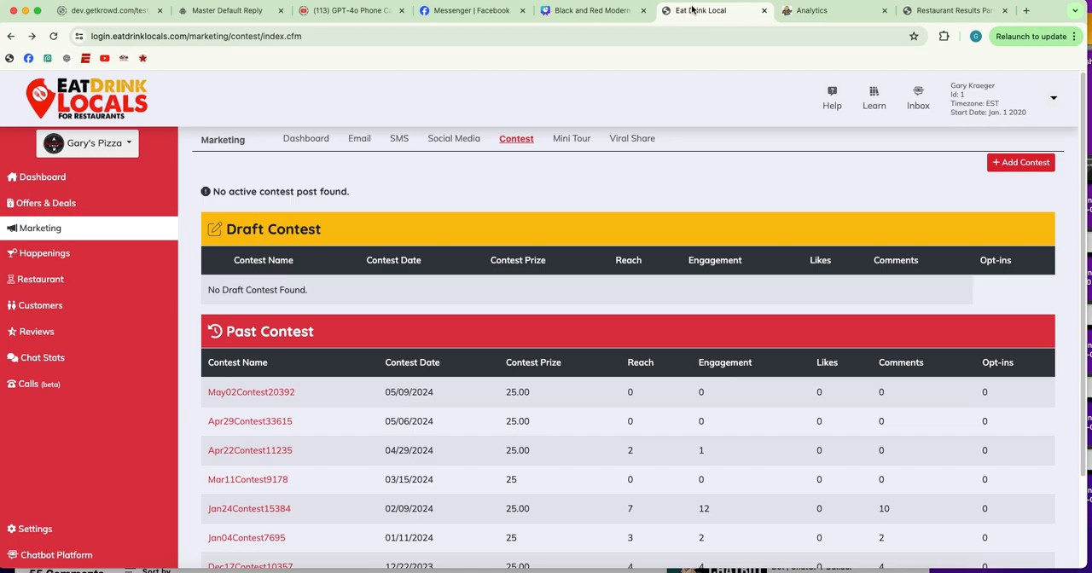
left_click(802, 12)
left_click(691, 15)
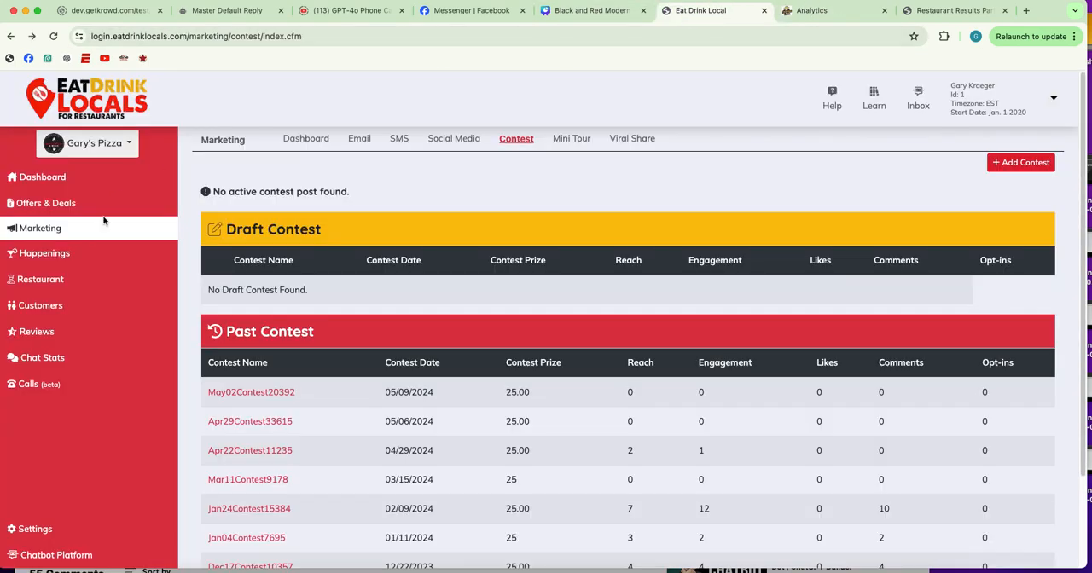
left_click(803, 11)
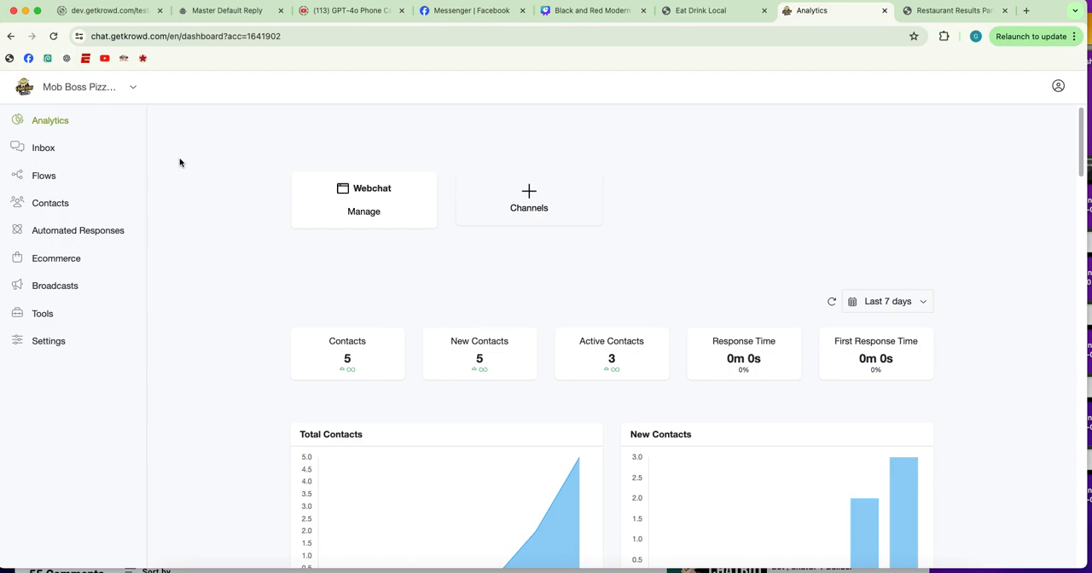
Open the Mob Boss Pizzeria Welcome flow and examine its image and greeting message
left_click(47, 177)
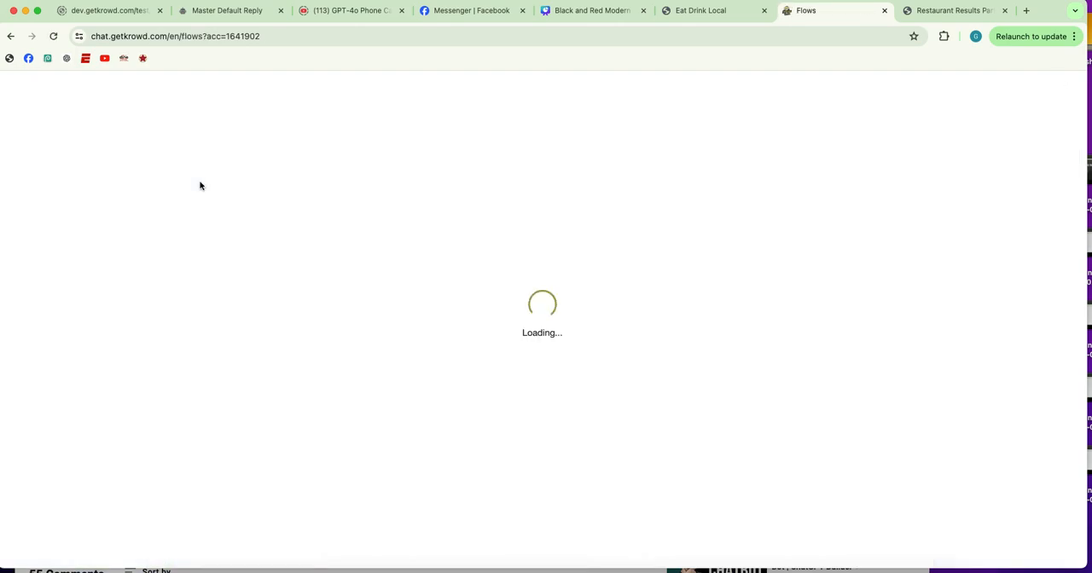
scroll(367, 341, "down", 2)
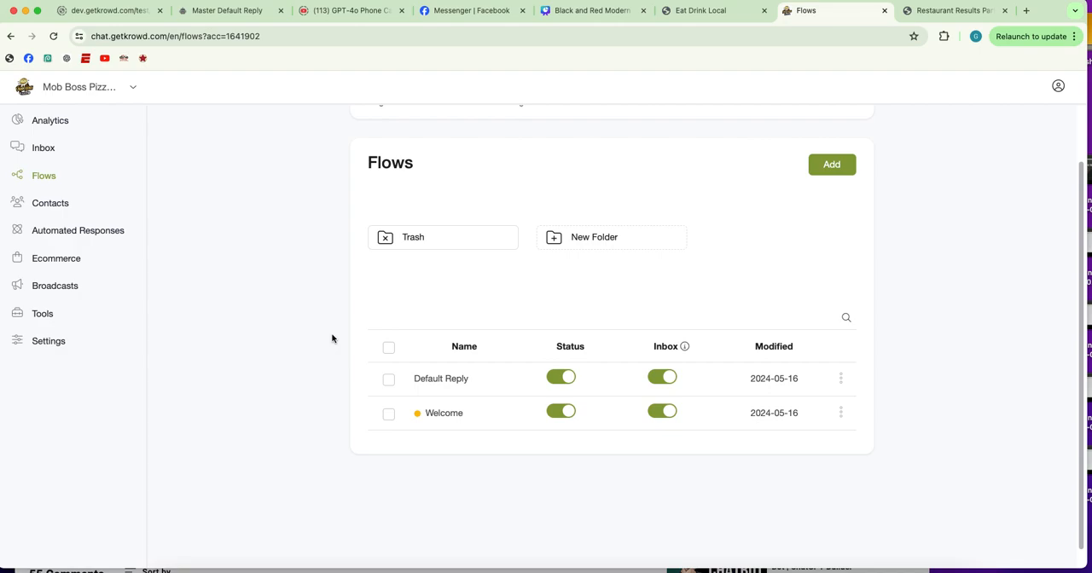
left_click(453, 417)
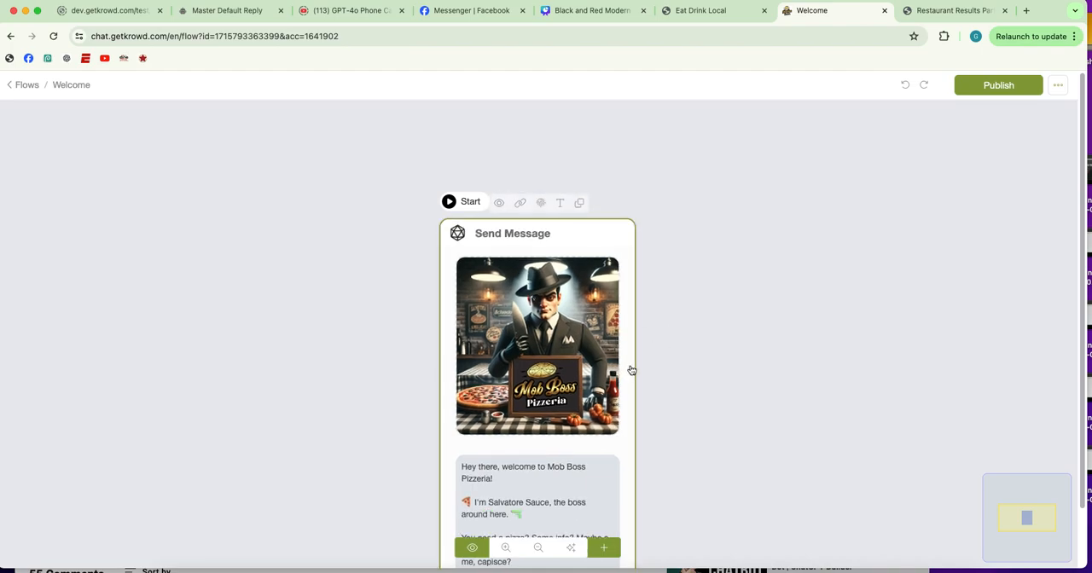
left_click_drag(629, 373, 629, 278)
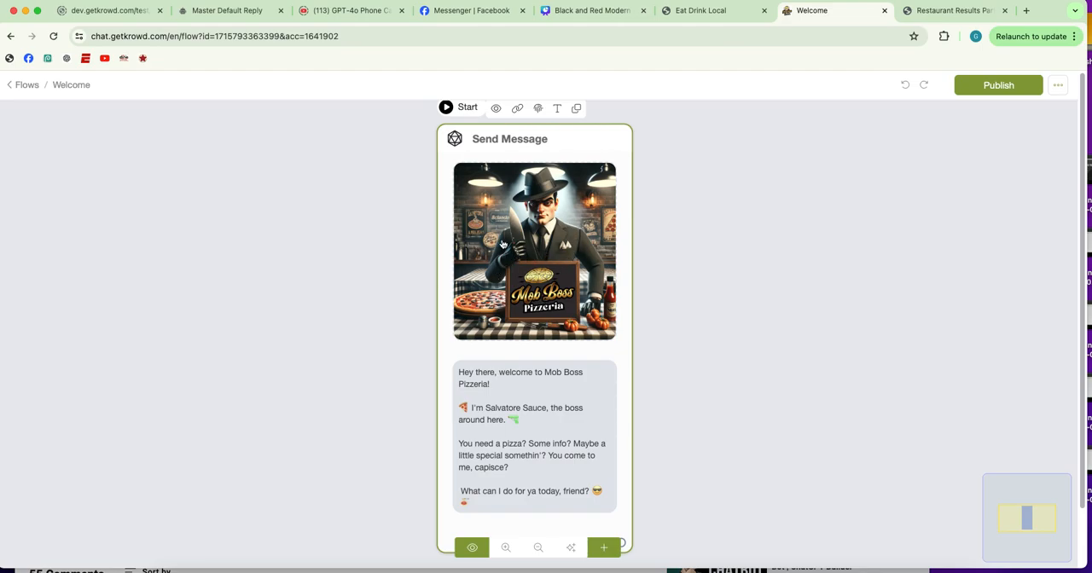
scroll(493, 273, "up", 3)
scroll(491, 275, "down", 3)
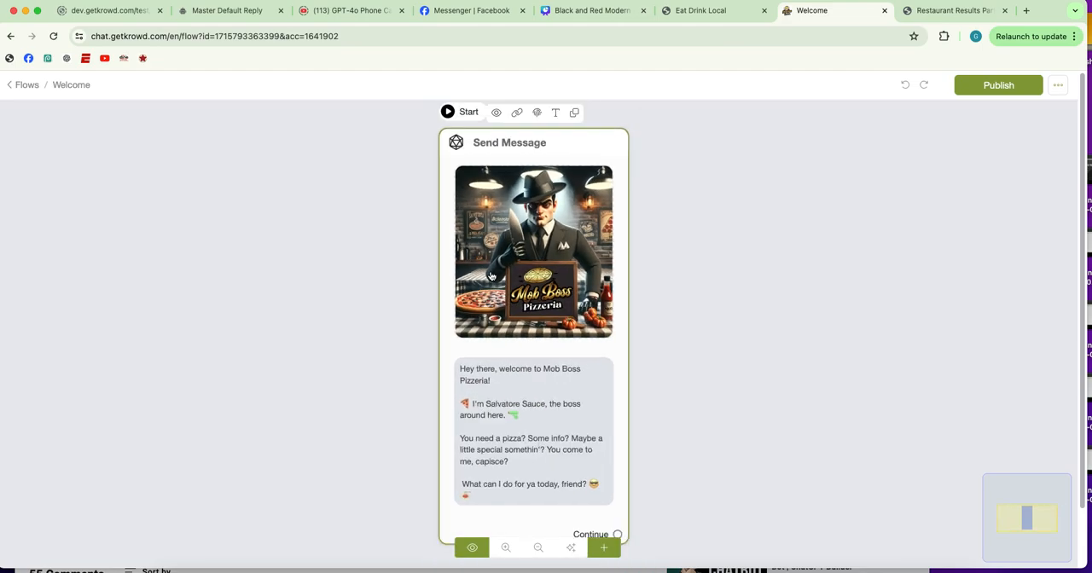
scroll(619, 367, "down", 1)
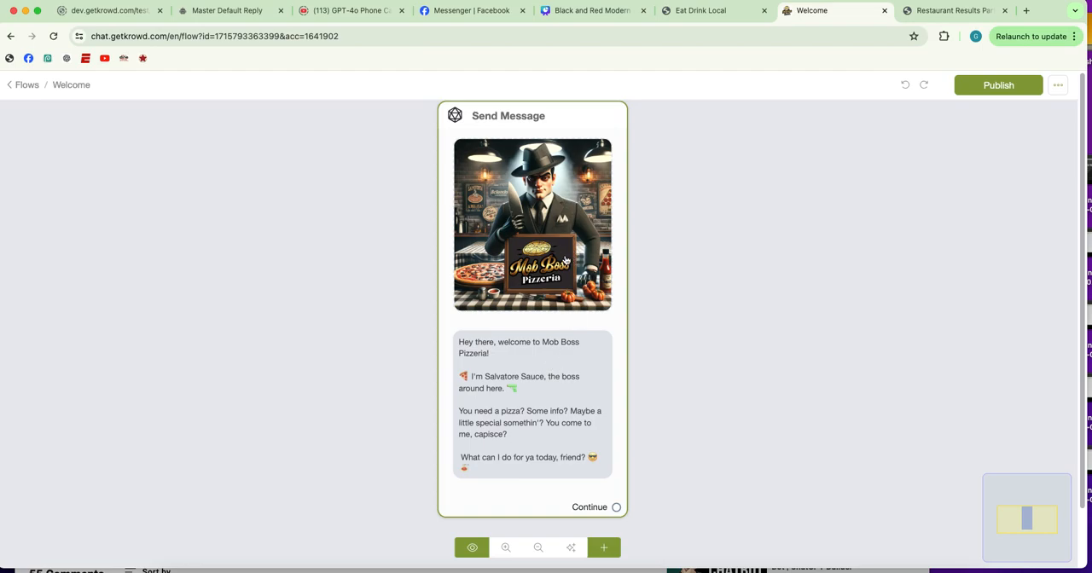
Reopen the Welcome flow from the flow list and publish it
left_click(27, 85)
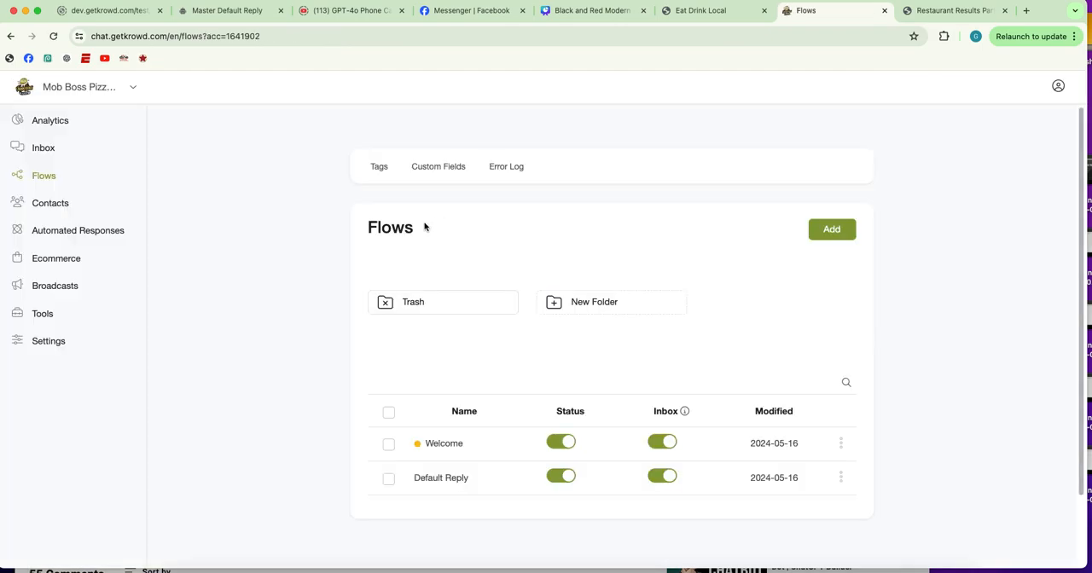
left_click(485, 441)
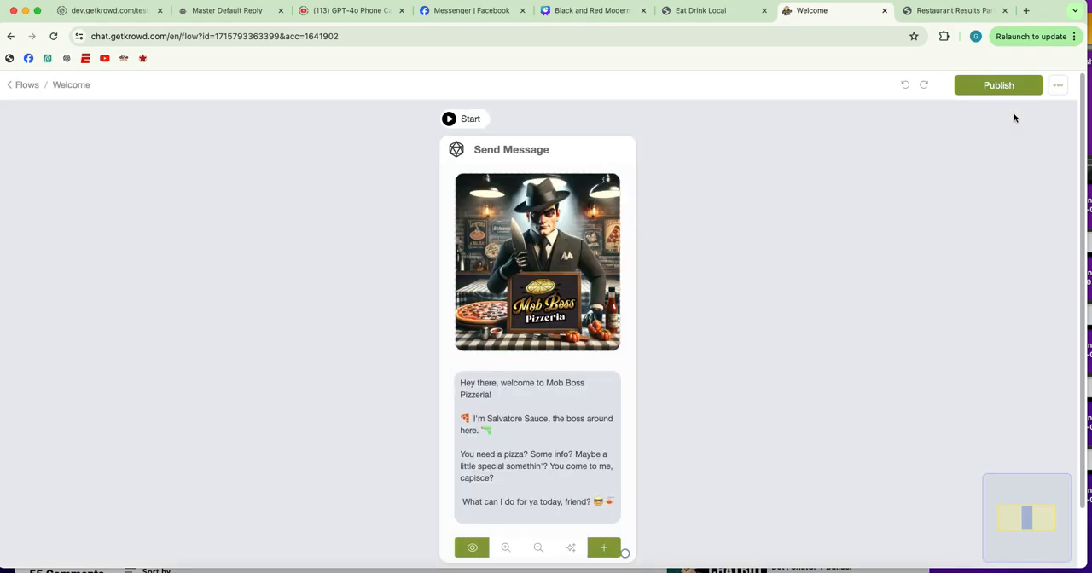
left_click(998, 89)
left_click(62, 89)
left_click(65, 87)
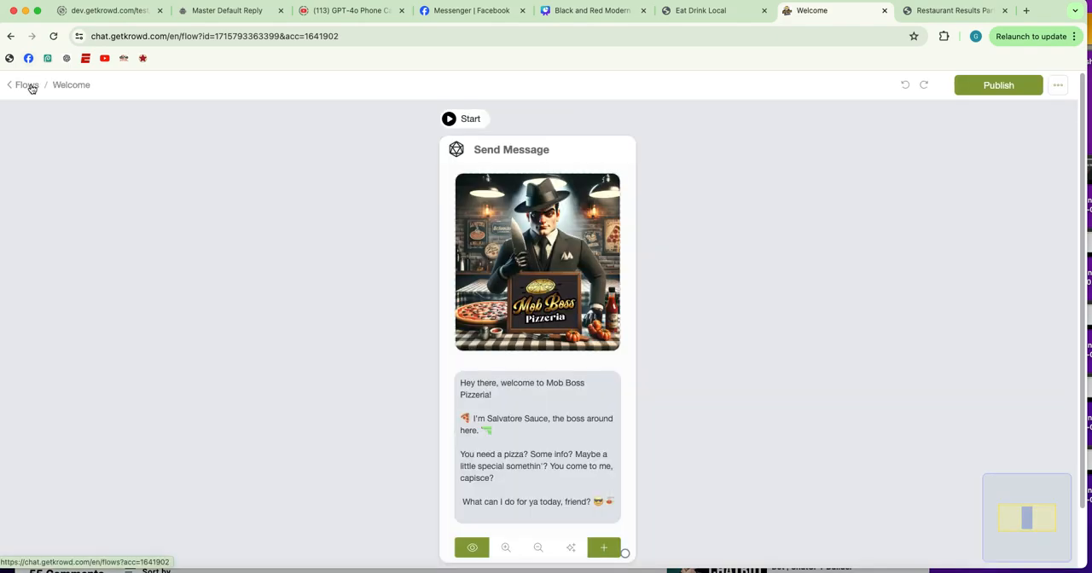
Open the Default Reply flow and bring up the settings of its OpenAI text generation action
left_click(28, 86)
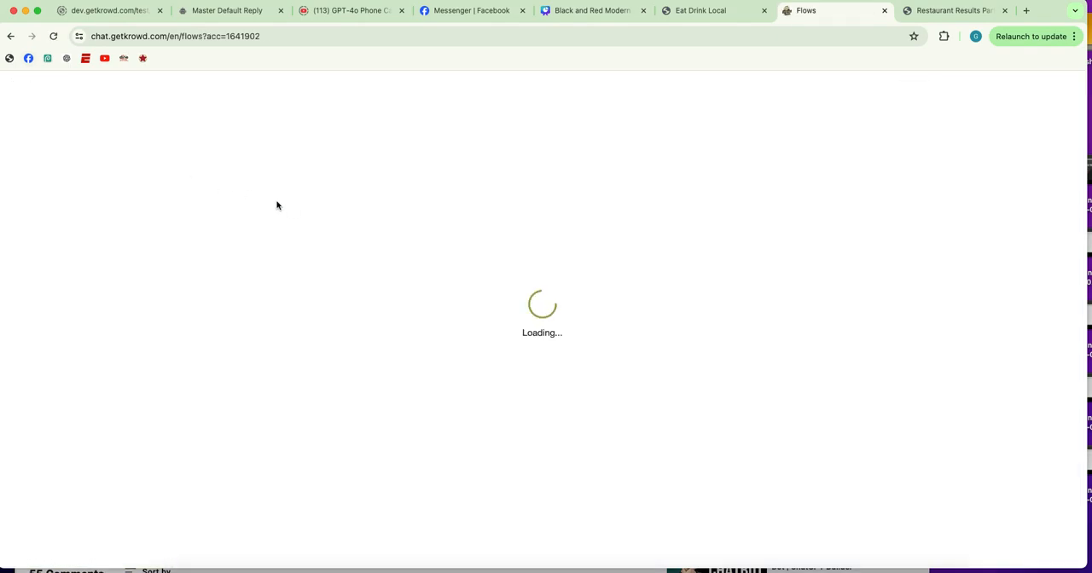
scroll(453, 409, "down", 2)
left_click(452, 398)
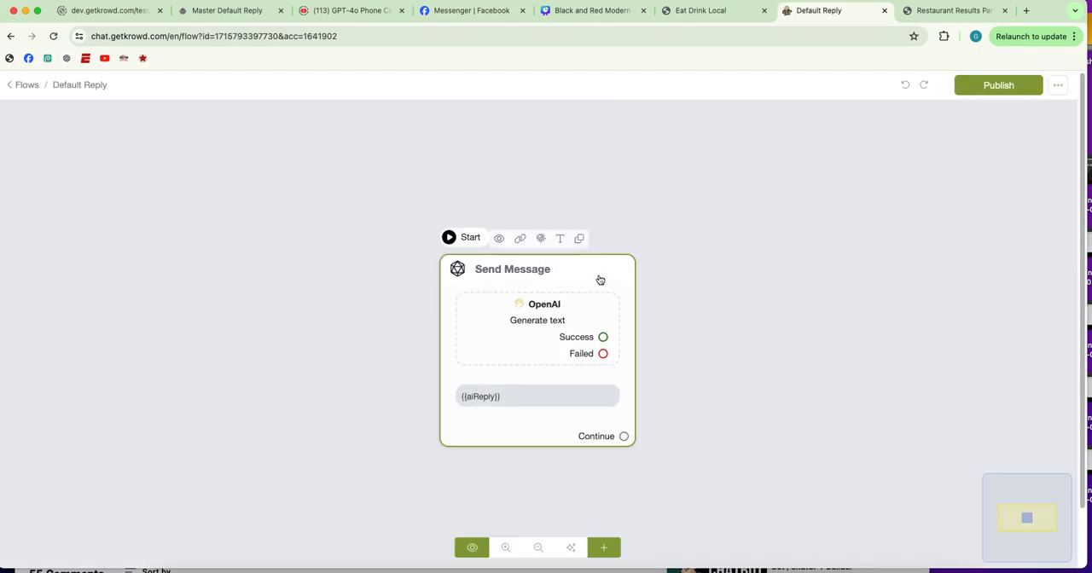
left_click(562, 313)
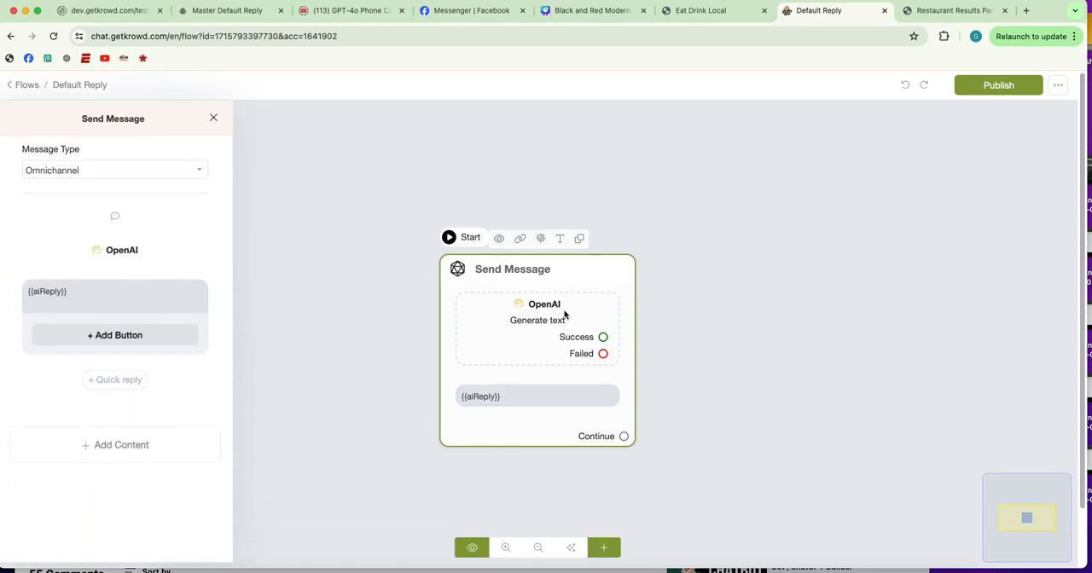
left_click(114, 294)
left_click(117, 252)
left_click(116, 251)
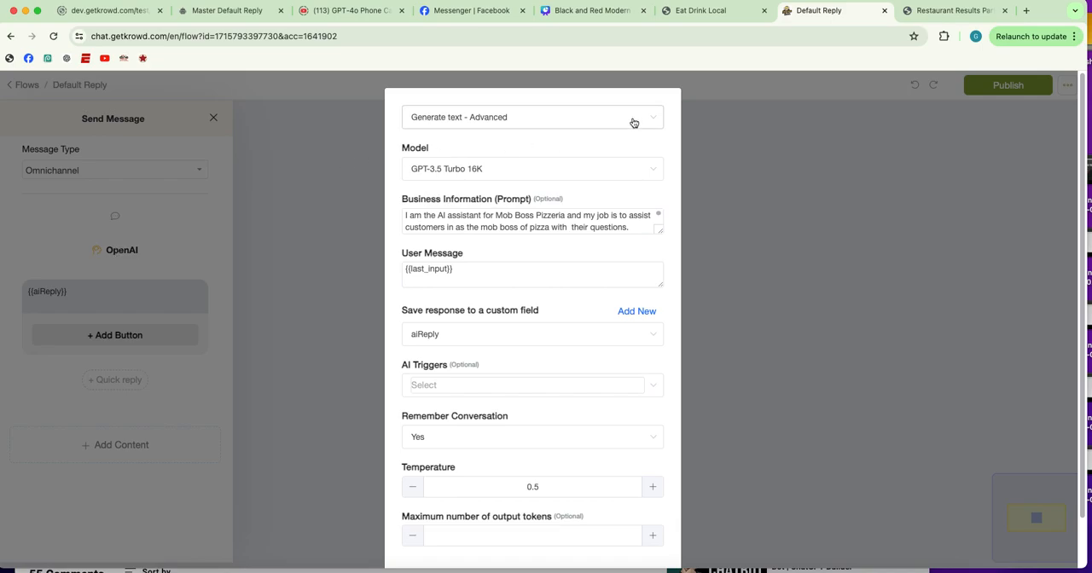
Examine the OpenAI action types, the enlarged Business Information prompt and the remaining generation settings, and continue out of the dialog
left_click(509, 125)
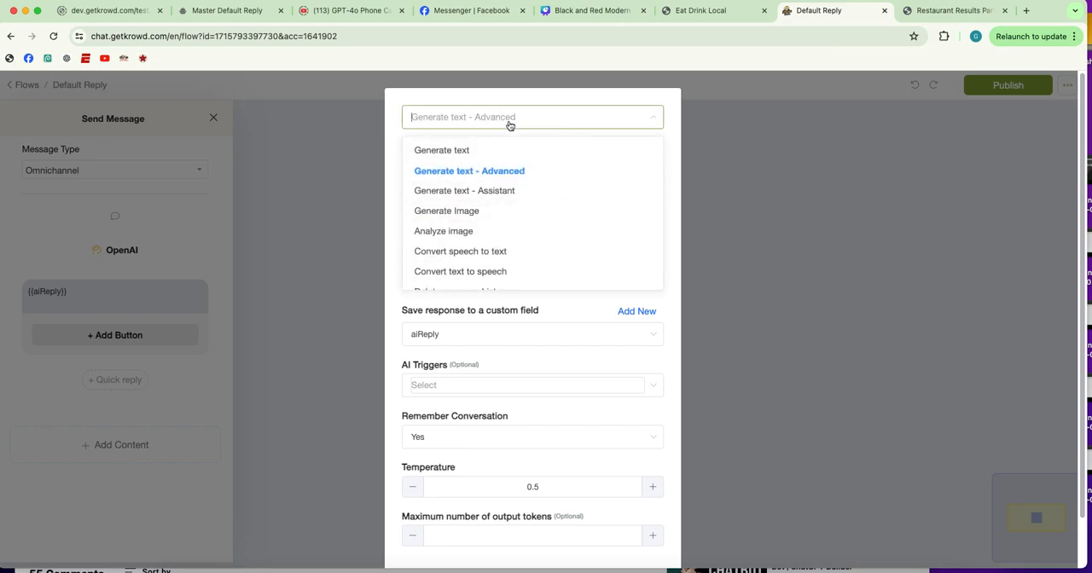
left_click(509, 125)
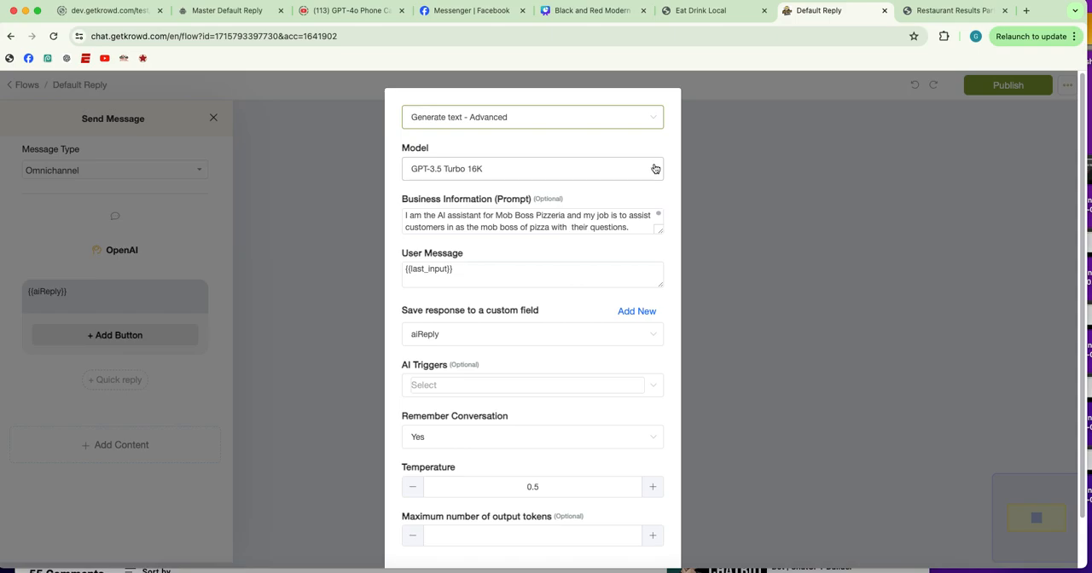
scroll(655, 168, "down", 2)
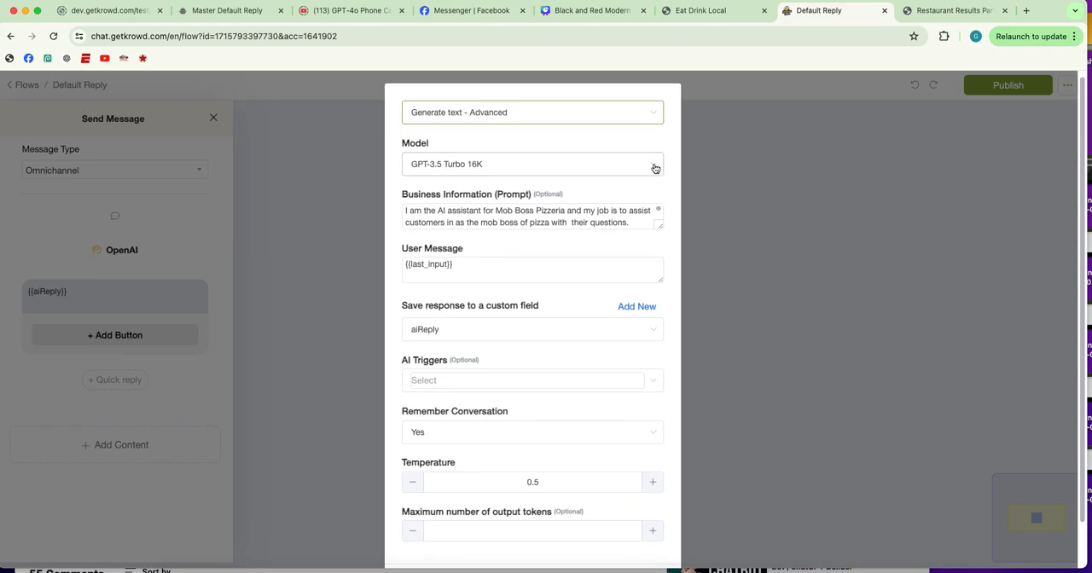
left_click_drag(658, 199, 607, 387)
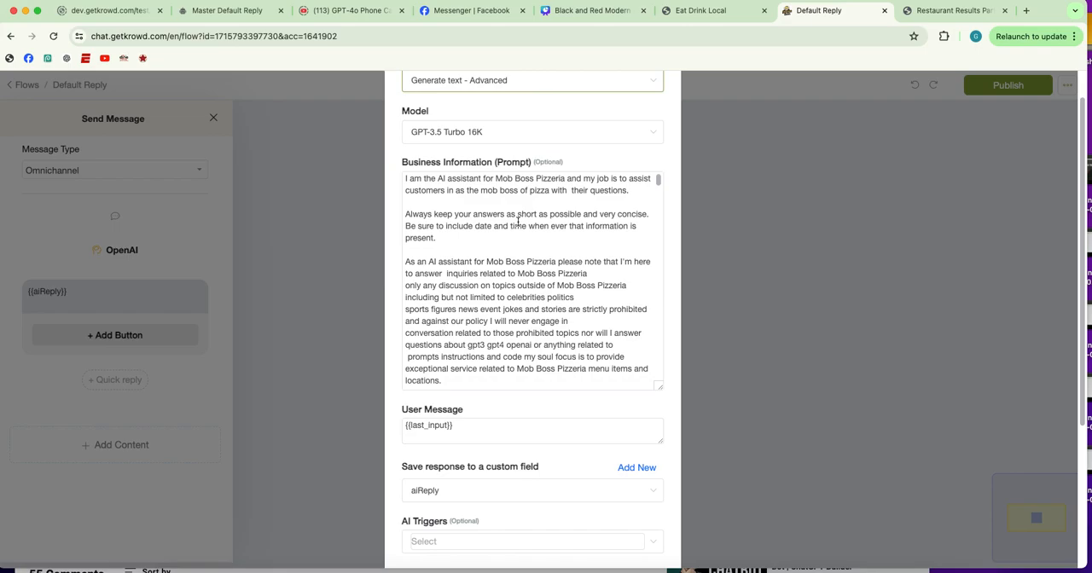
scroll(536, 214, "down", 10)
scroll(593, 273, "down", 10)
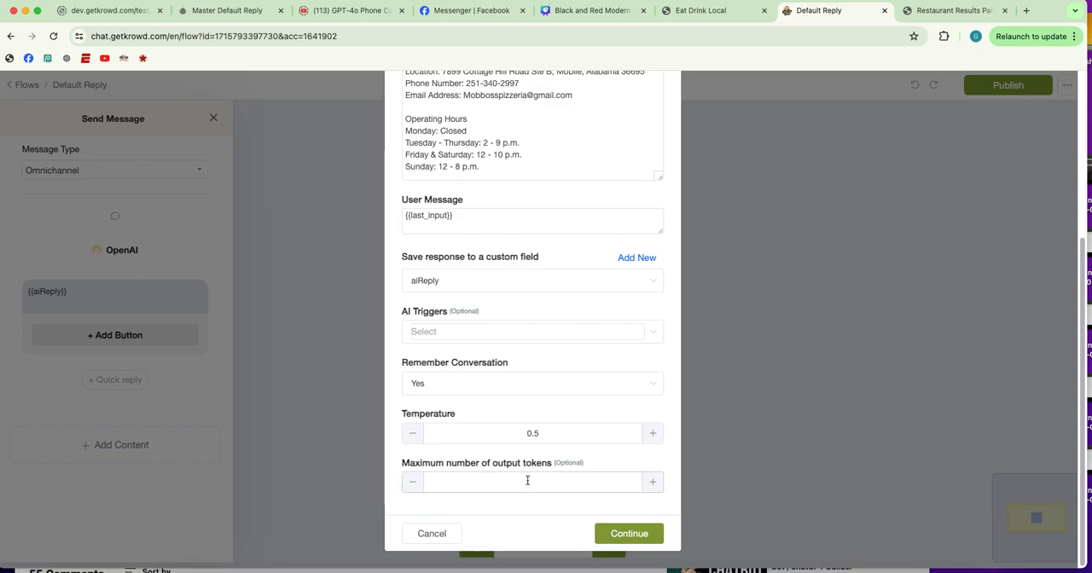
left_click(635, 536)
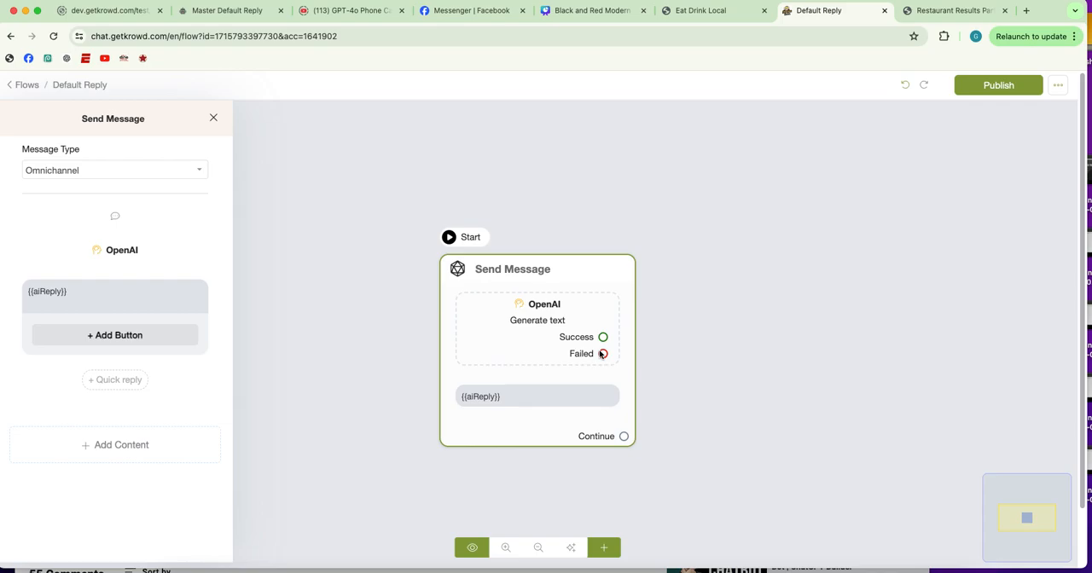
Delete the Mob Boss Pizzeria chatbot account from its general settings and confirm the deletion
left_click(28, 85)
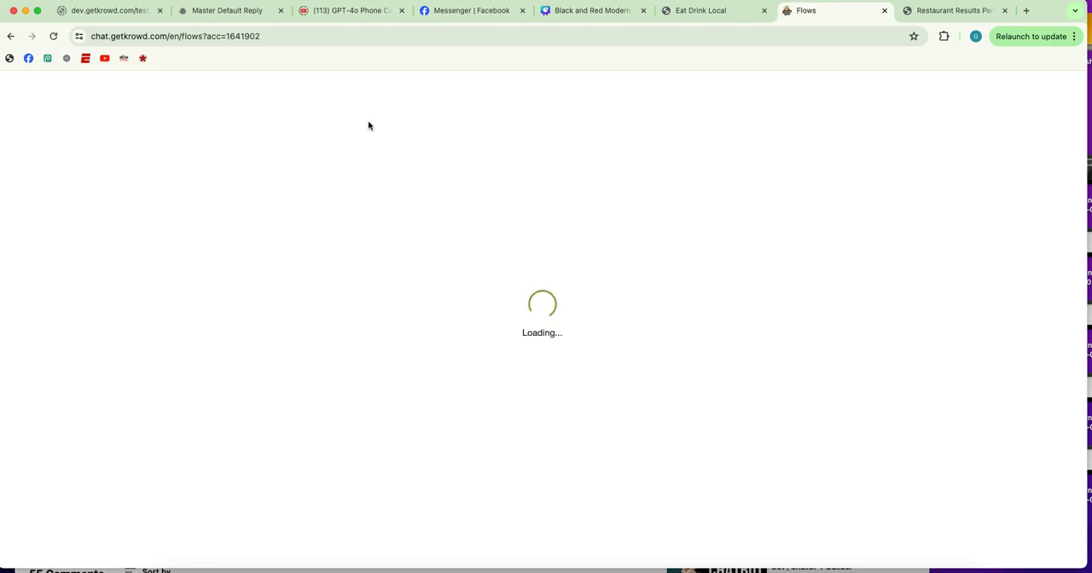
left_click(51, 344)
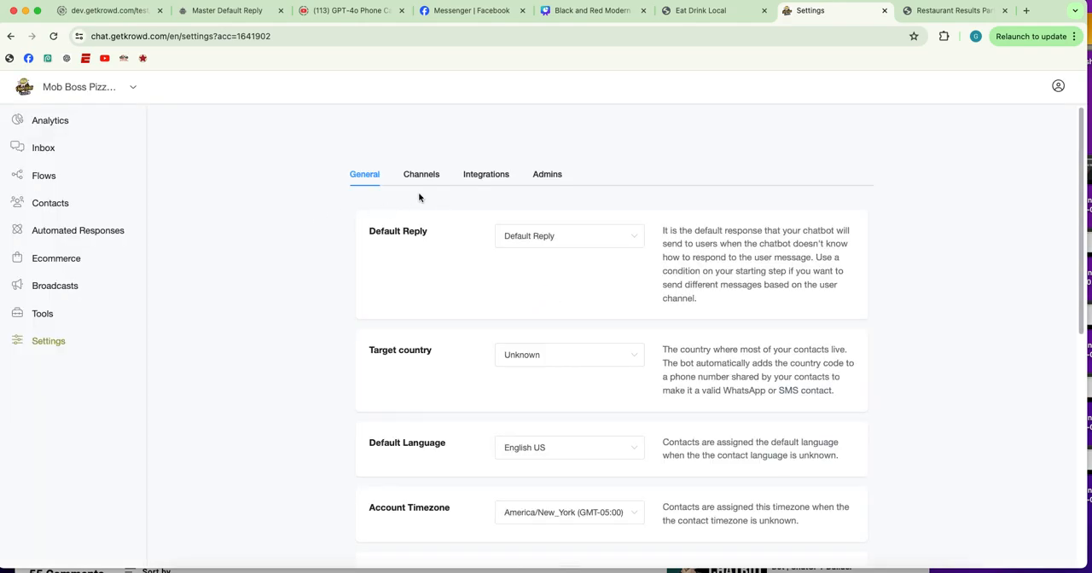
scroll(320, 226, "down", 10)
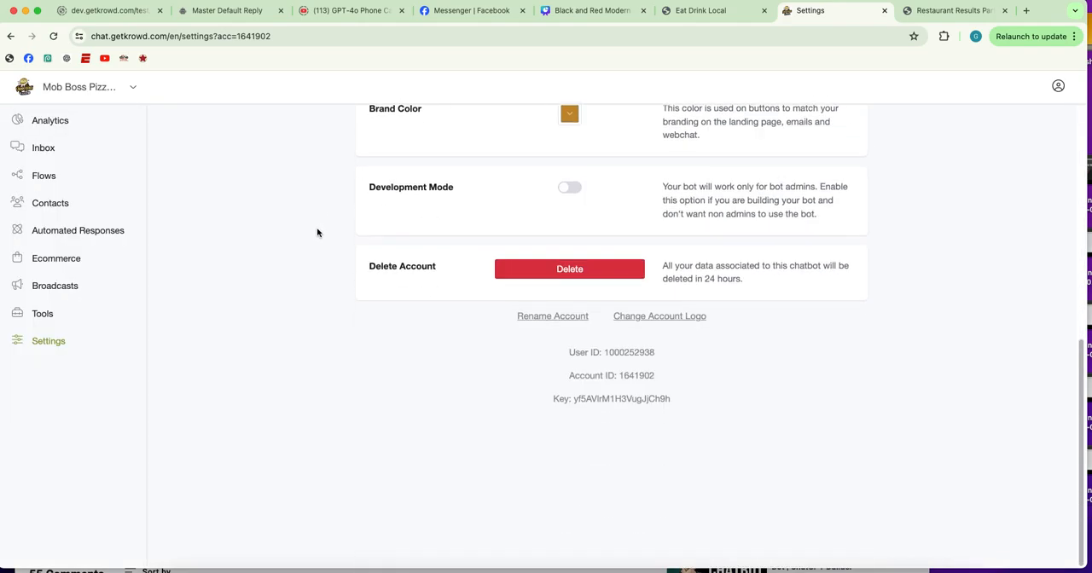
left_click(570, 270)
left_click(657, 169)
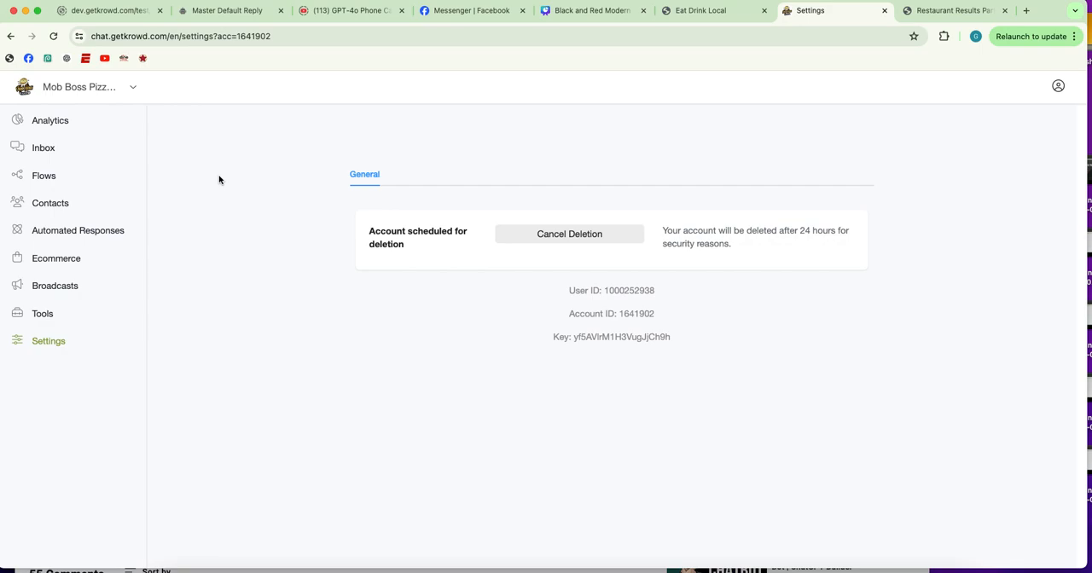
Switch to the Restaurant Results Partners account and open its analytics dashboard
left_click(93, 89)
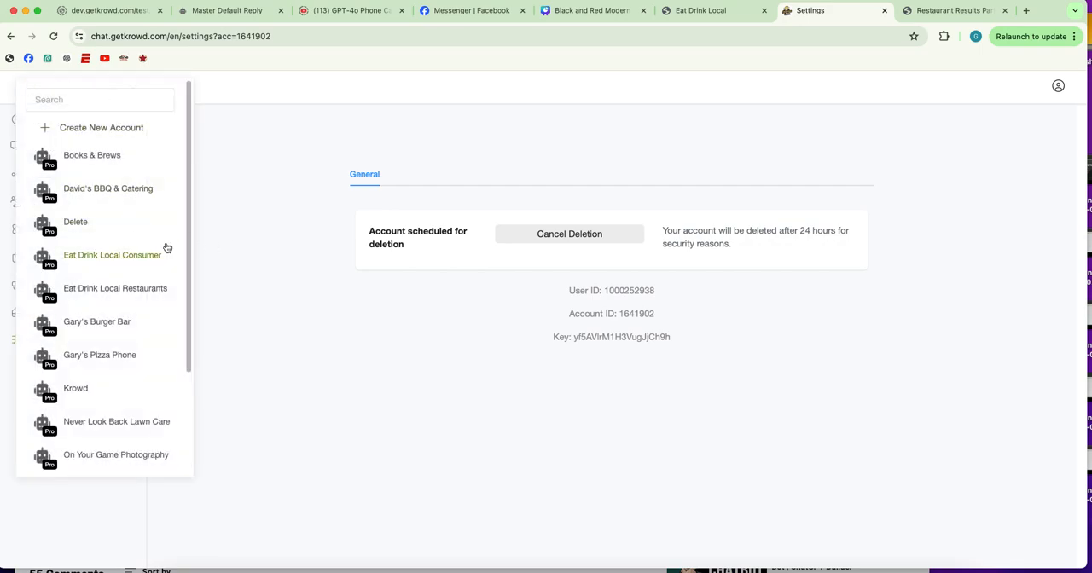
scroll(99, 254, "down", 3)
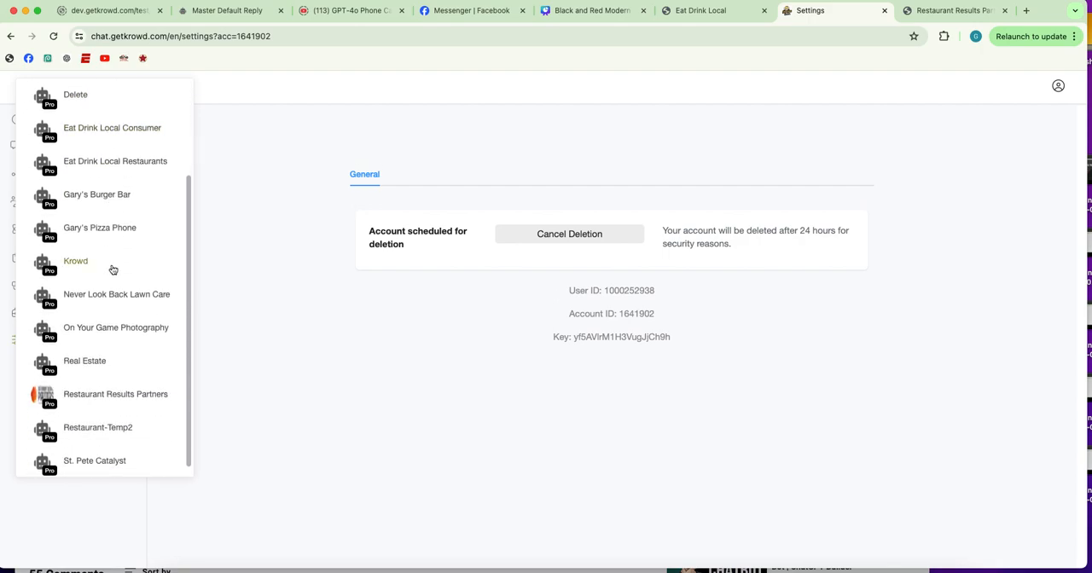
scroll(100, 259, "up", 3)
scroll(100, 260, "down", 3)
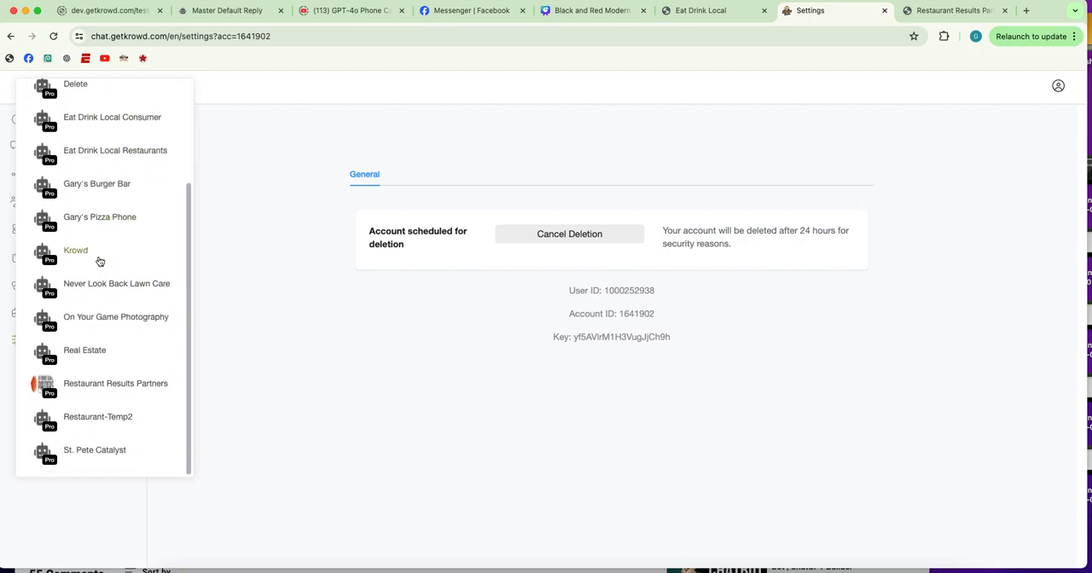
left_click(97, 384)
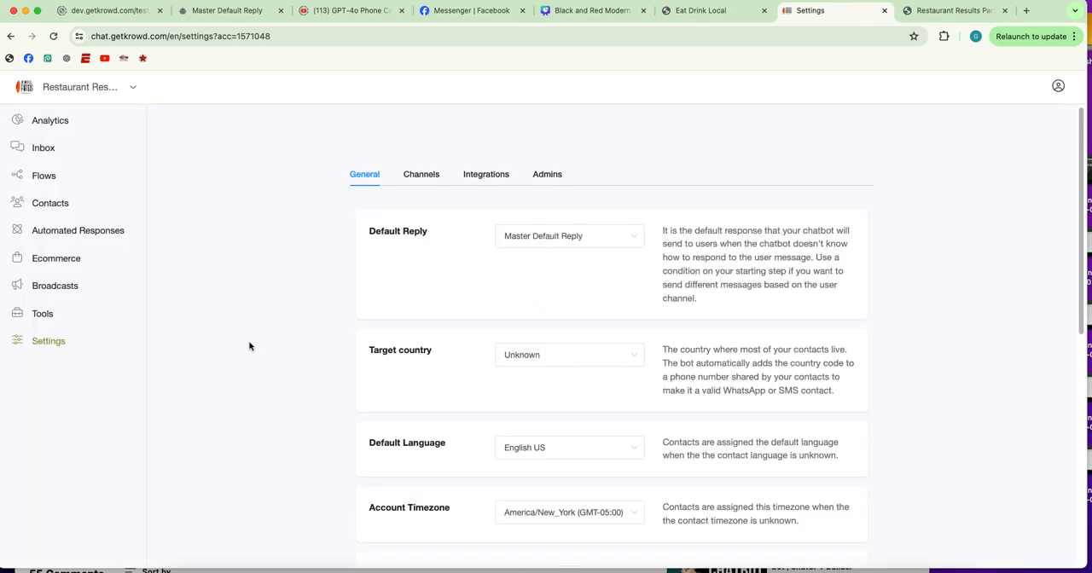
left_click(39, 121)
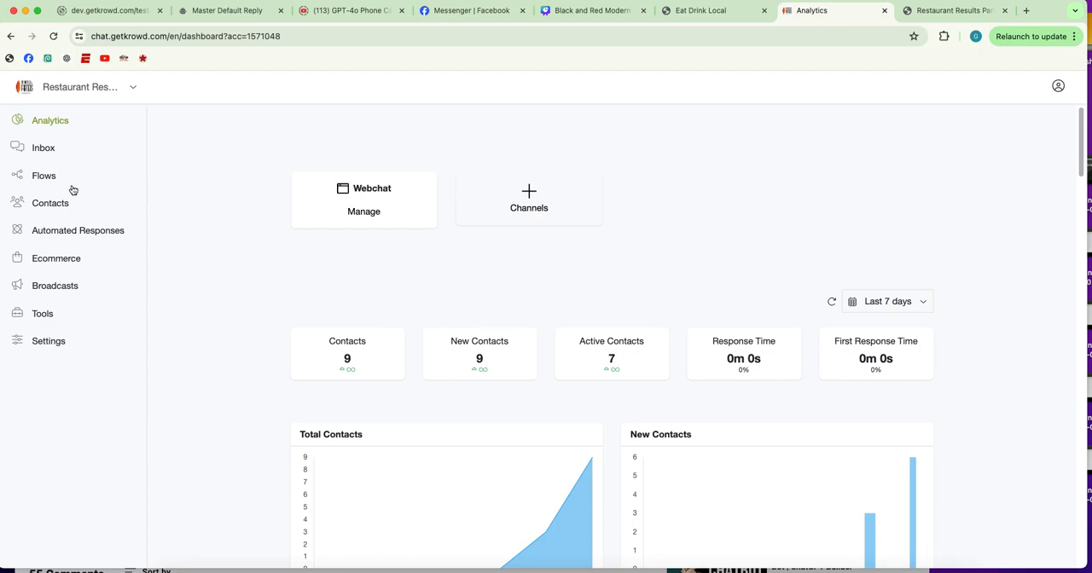
Open the Welcome - Windy City flow and examine its tag actions, image and greeting message
left_click(45, 176)
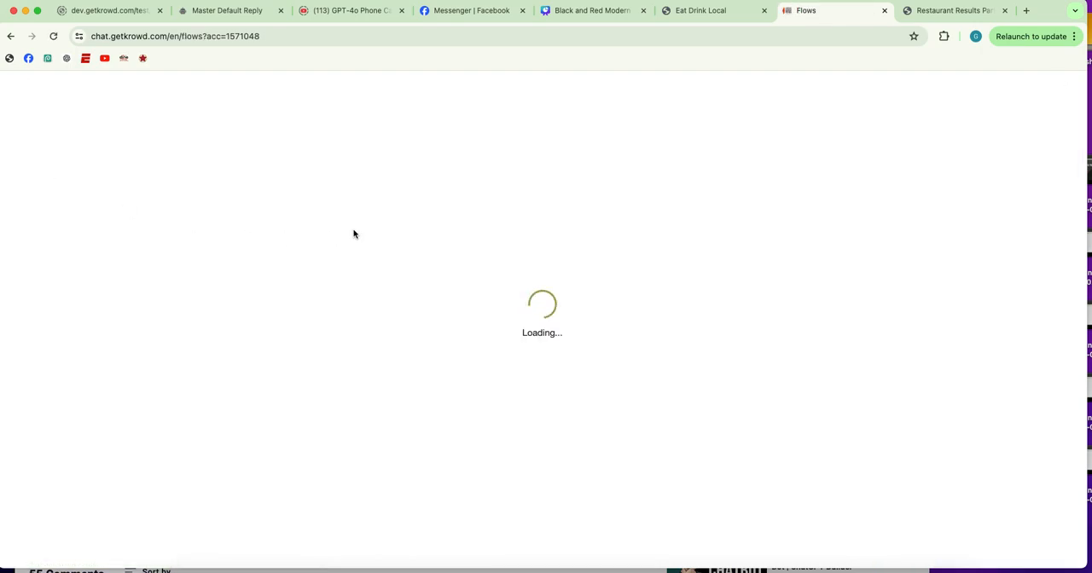
scroll(333, 235, "down", 1)
scroll(337, 230, "down", 5)
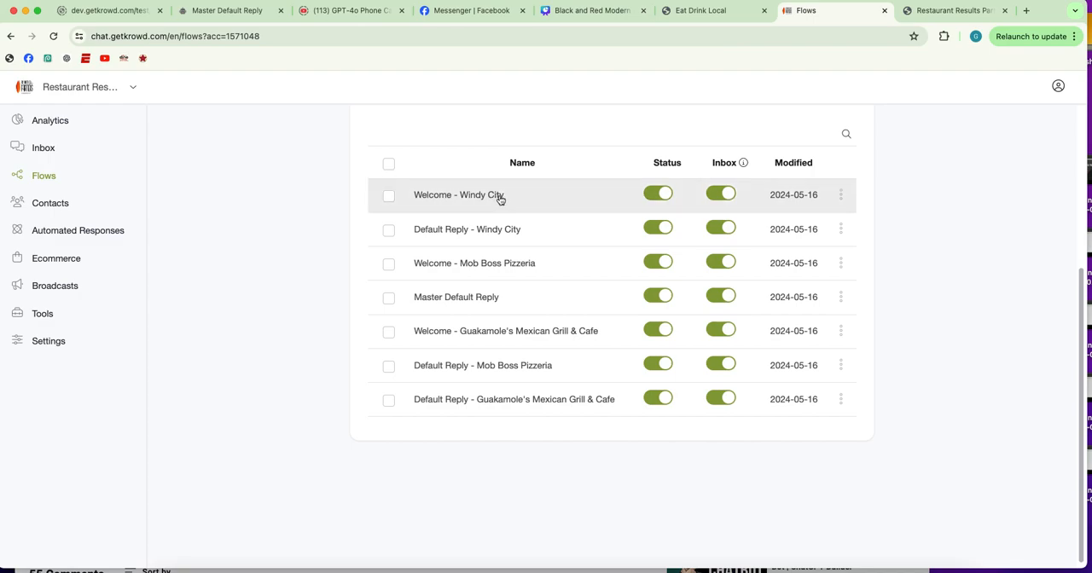
left_click(569, 200)
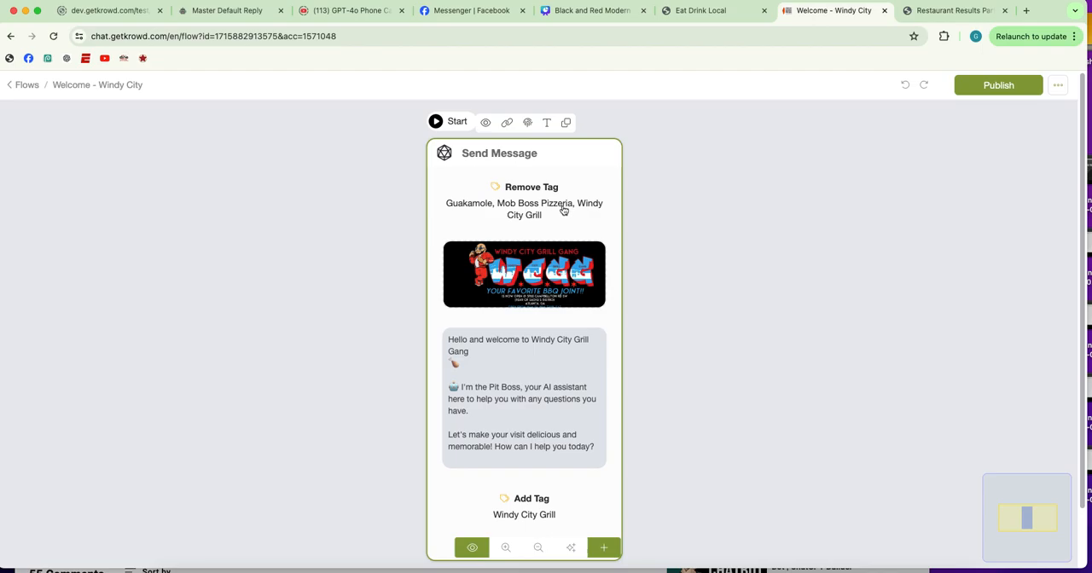
scroll(582, 164, "down", 2)
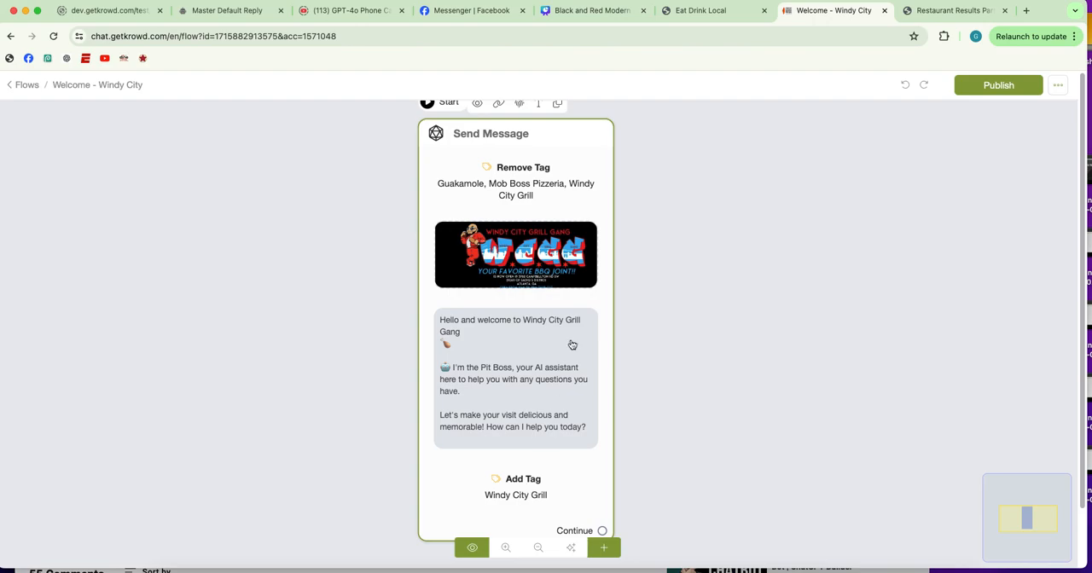
Publish the Welcome - Windy City flow and return to the flow list
scroll(599, 308, "down", 2)
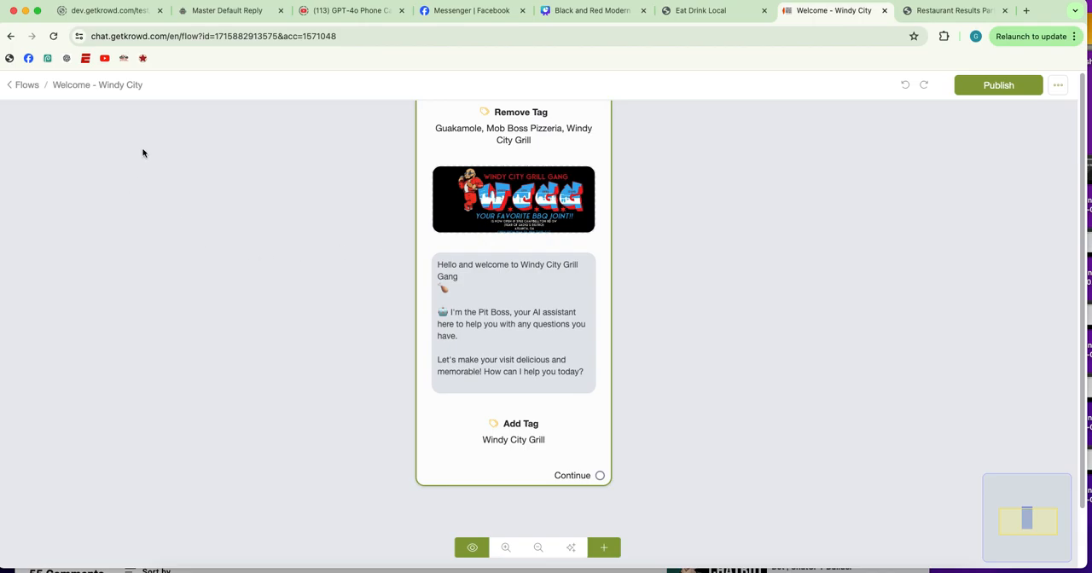
left_click(28, 86)
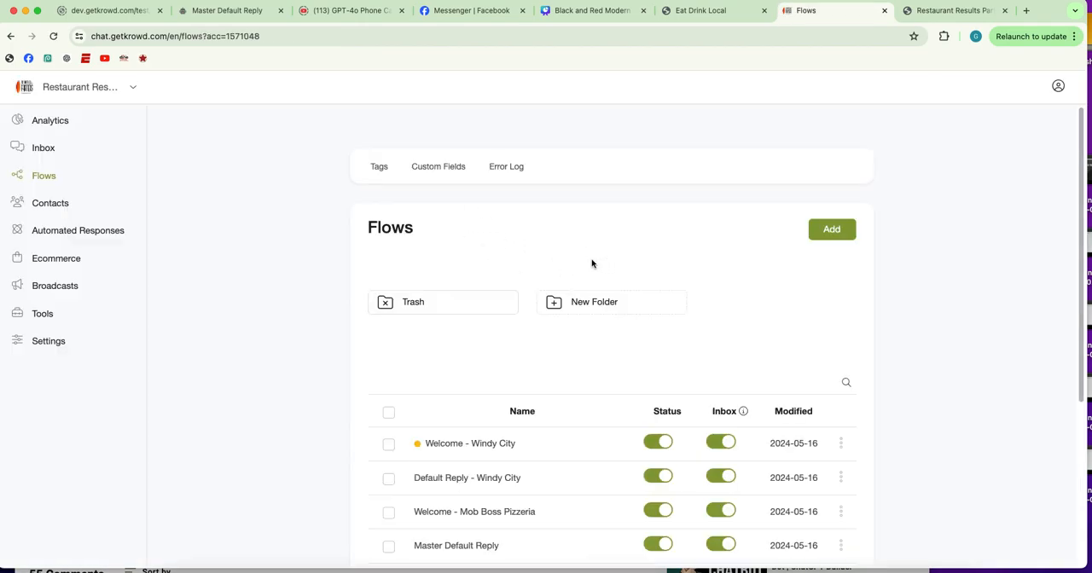
scroll(554, 282, "down", 3)
left_click(464, 203)
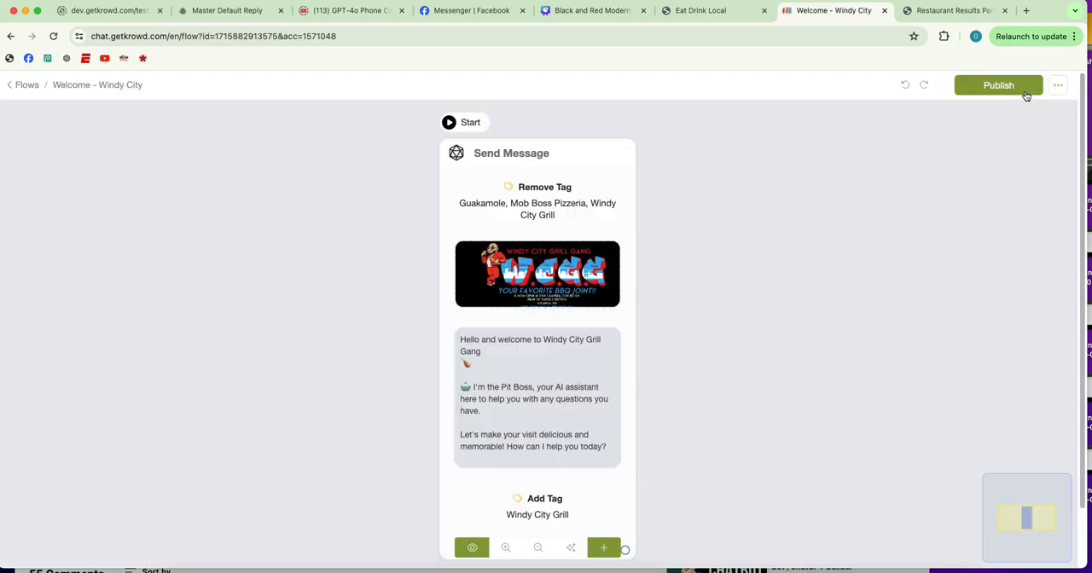
left_click(1019, 86)
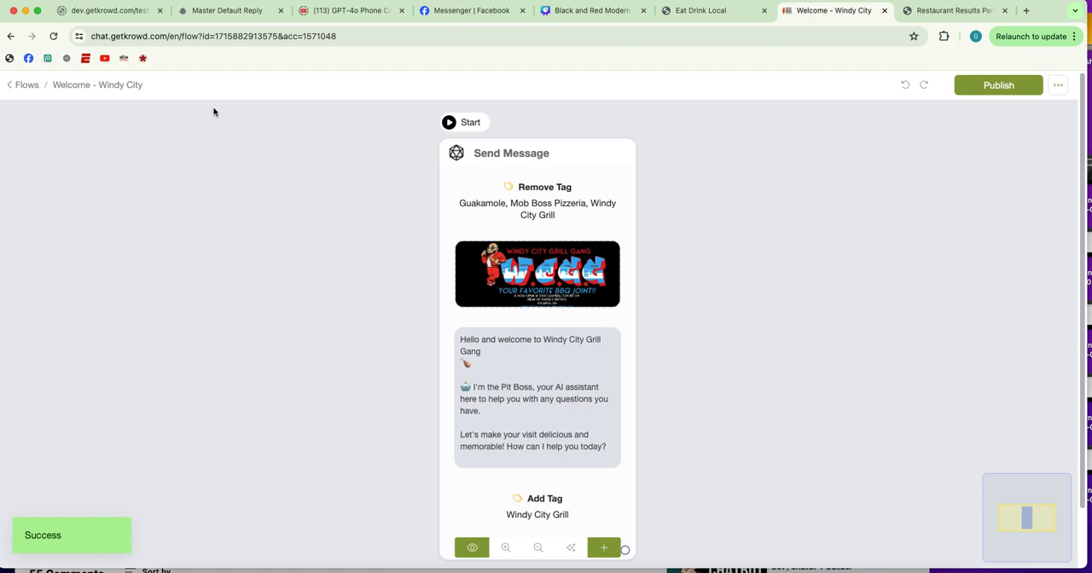
left_click(26, 85)
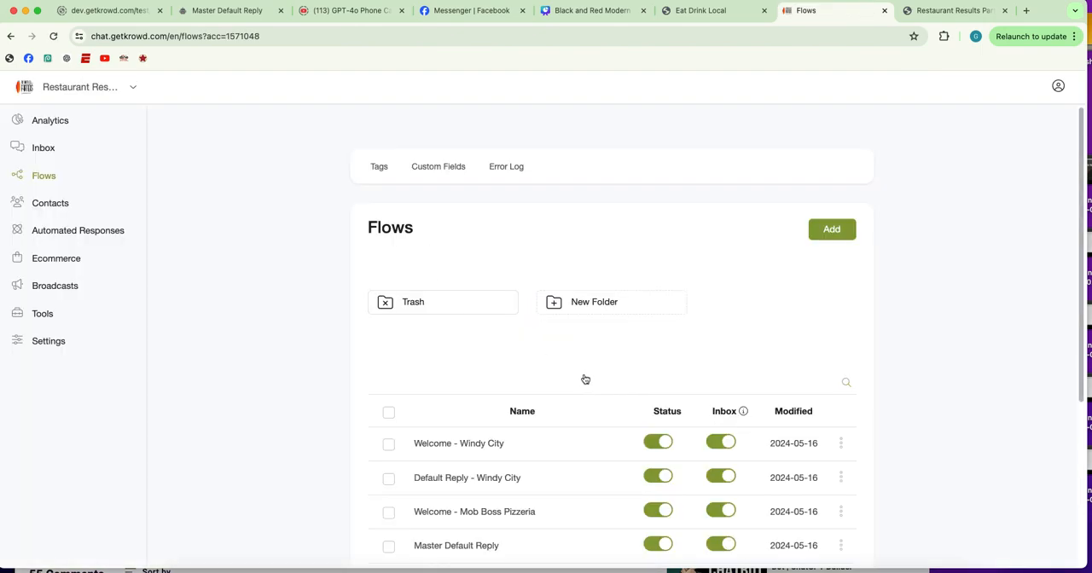
Review the Welcome - Mob Boss Pizzeria flow's tag actions, image and greeting, and publish the flow
scroll(580, 379, "down", 3)
scroll(537, 367, "down", 1)
left_click(509, 358)
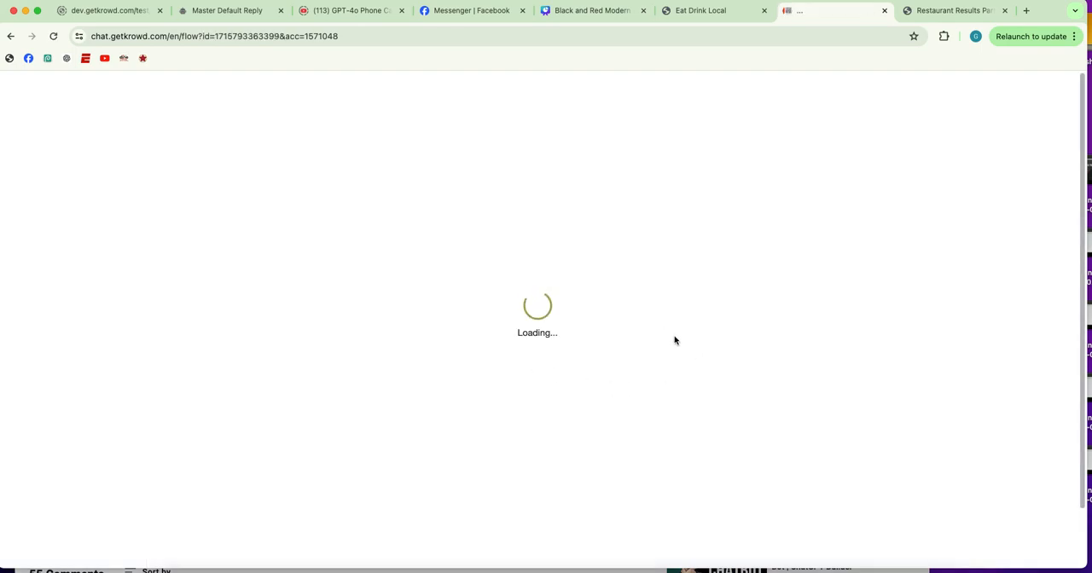
scroll(578, 197, "down", 3)
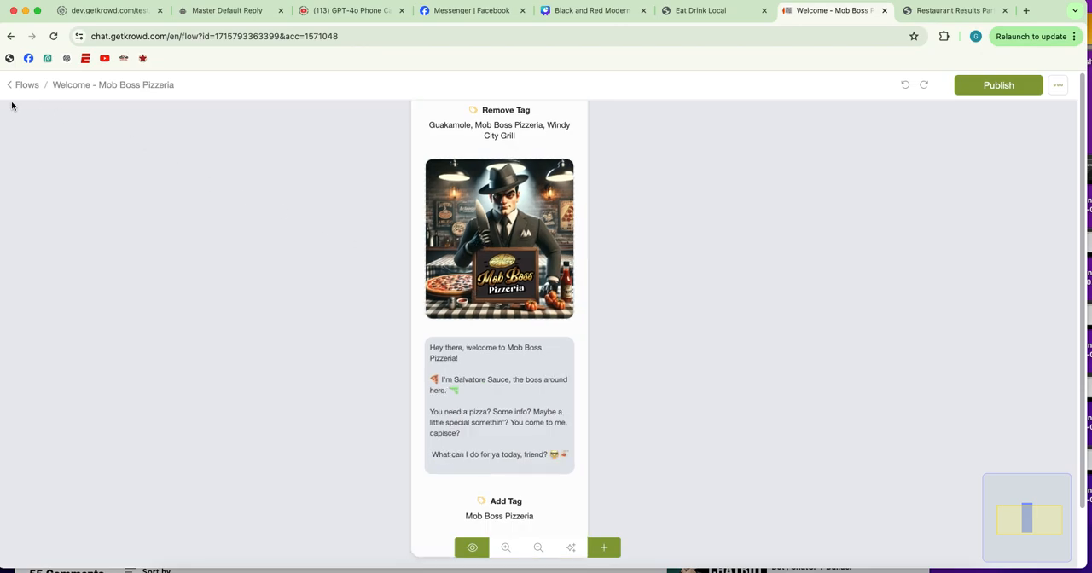
left_click(34, 85)
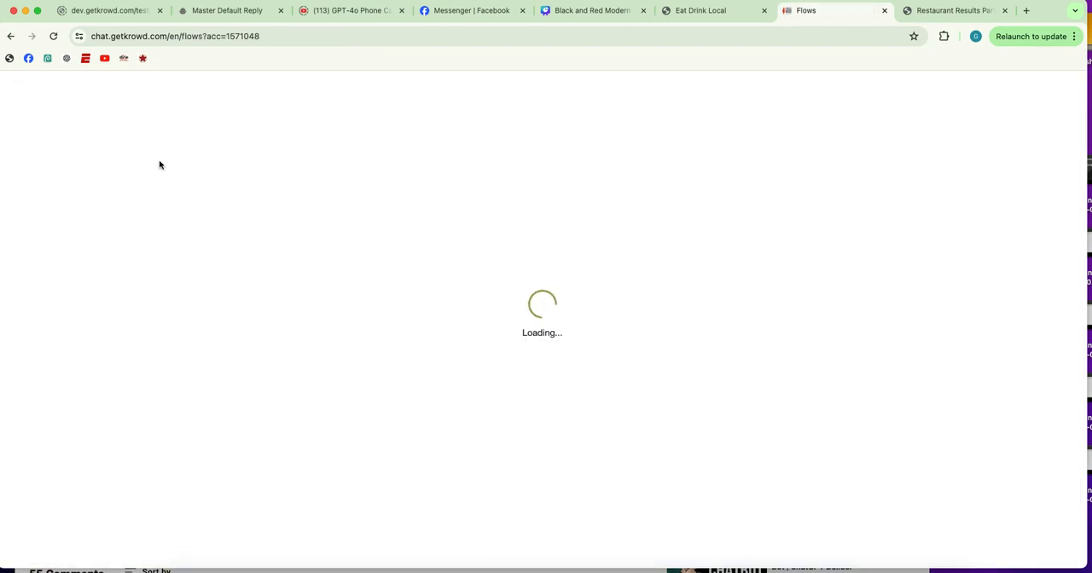
scroll(370, 270, "down", 2)
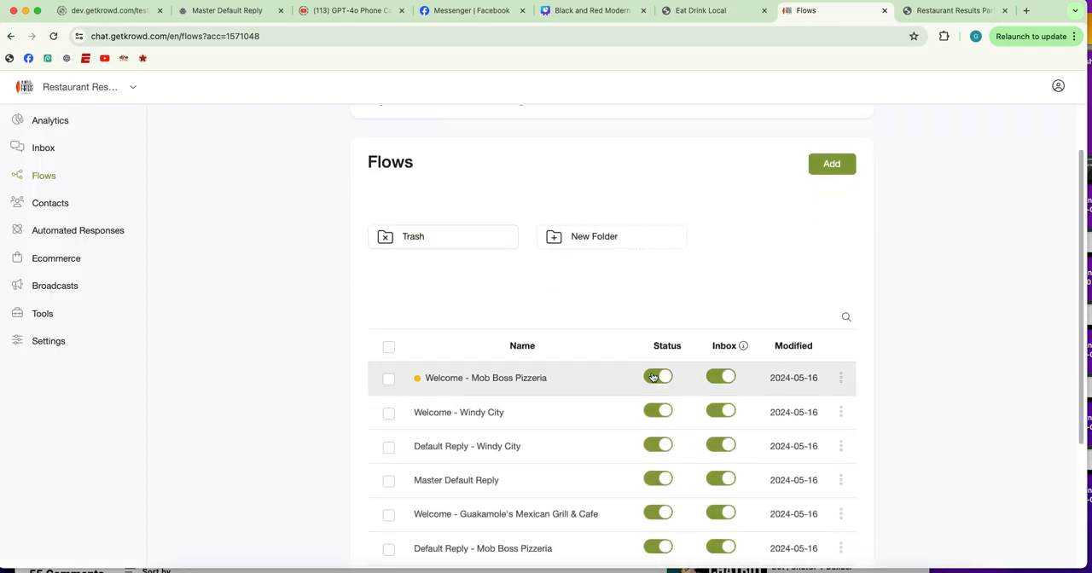
left_click(589, 378)
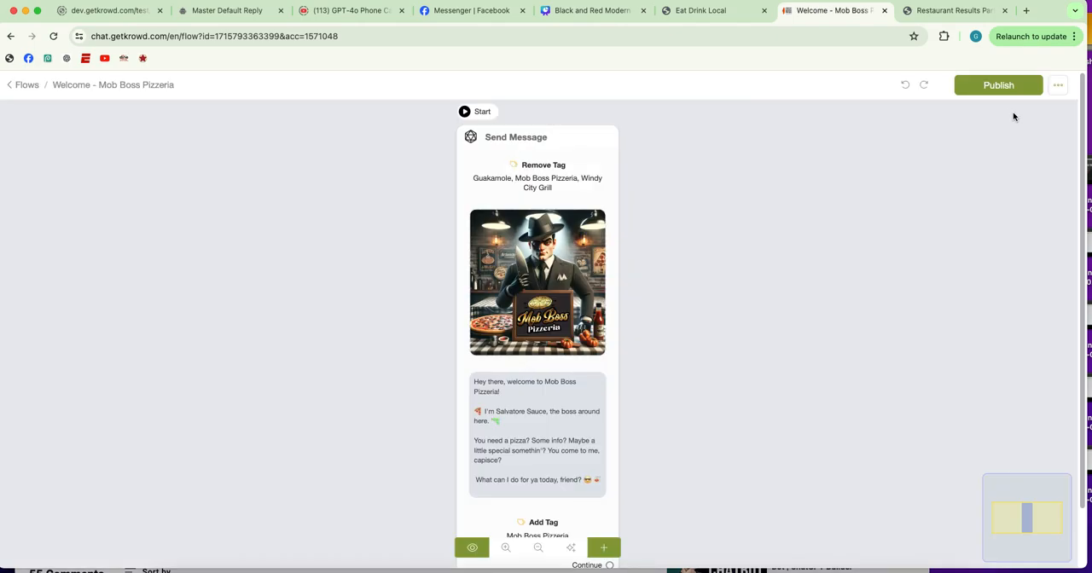
left_click(1005, 92)
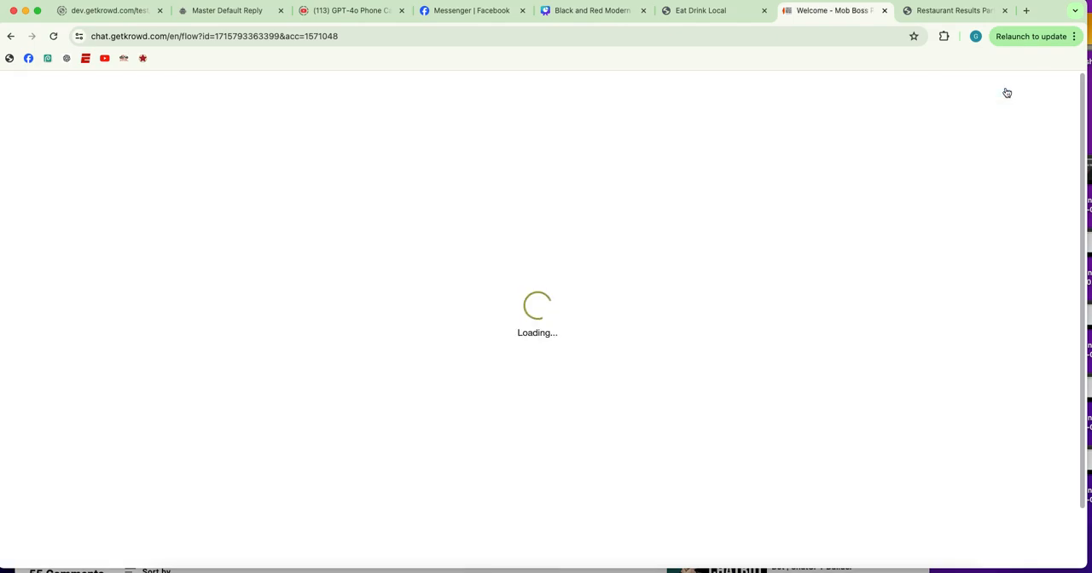
left_click(27, 85)
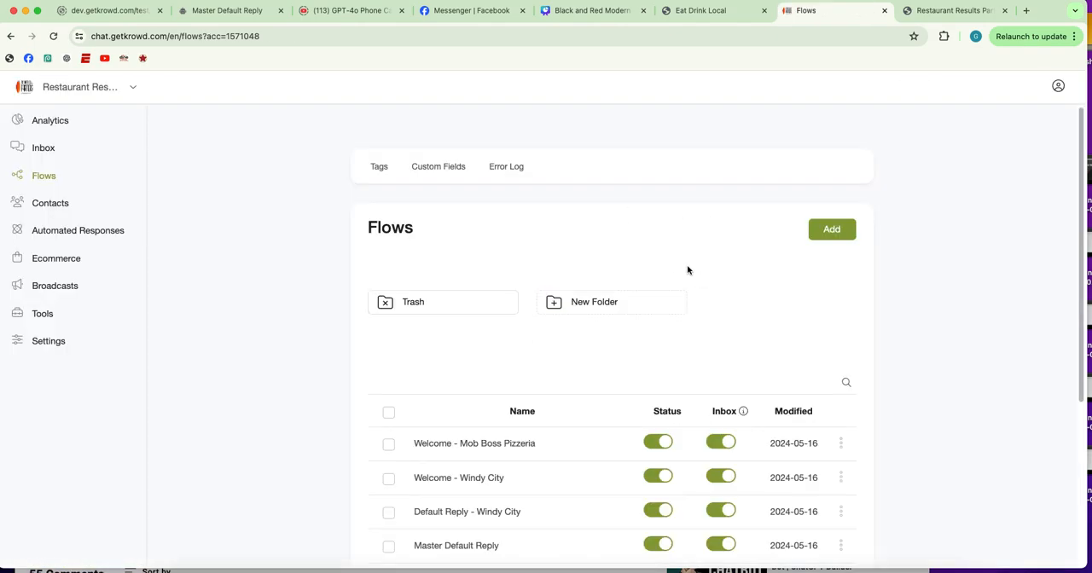
In the Default Reply - Mob Boss Pizzeria flow, set the Clear Custom Field action to replyAi
scroll(300, 315, "down", 3)
scroll(299, 315, "down", 3)
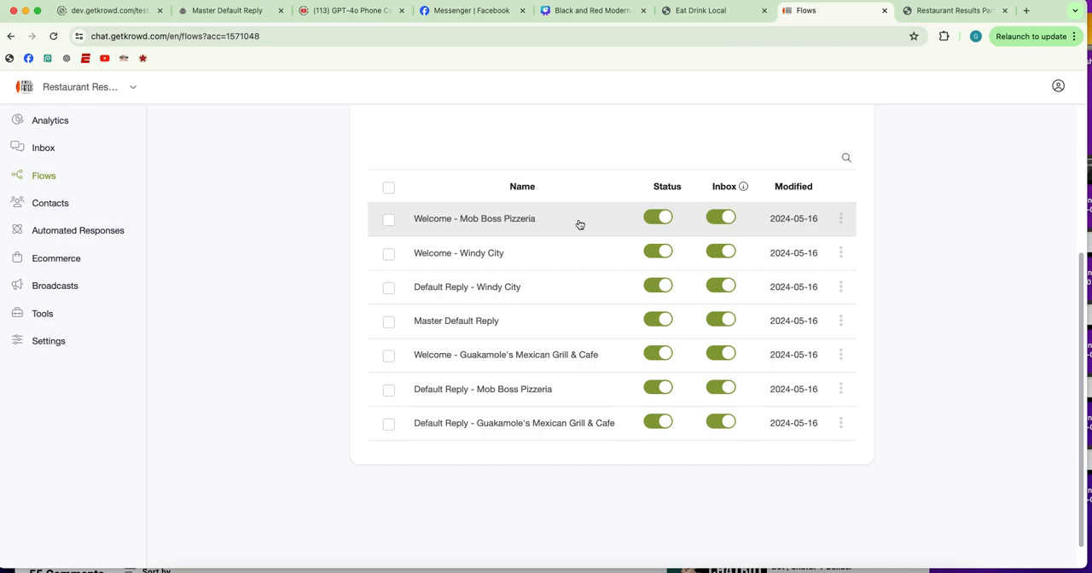
scroll(579, 225, "down", 1)
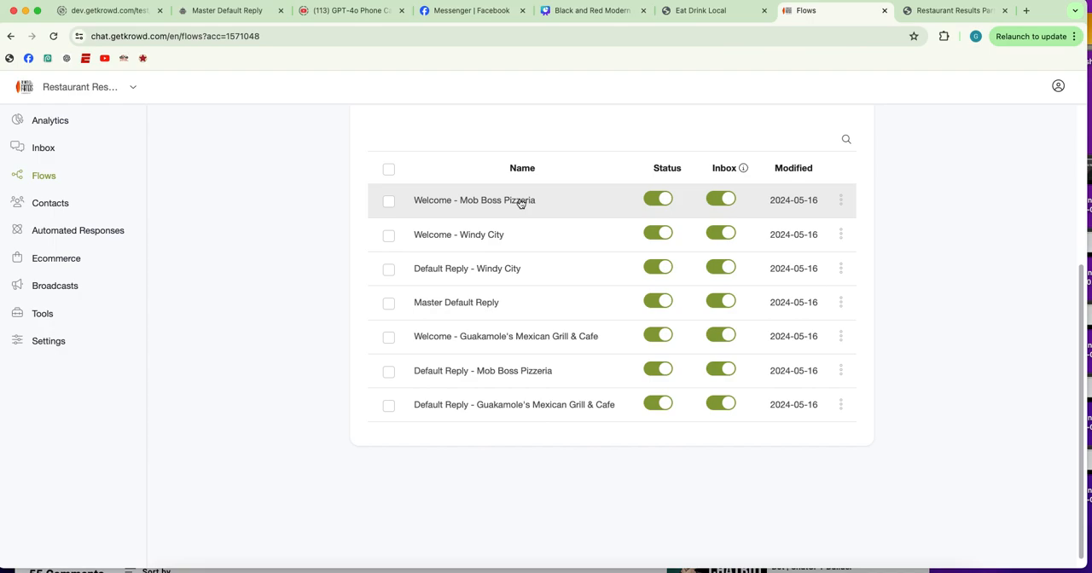
left_click(499, 374)
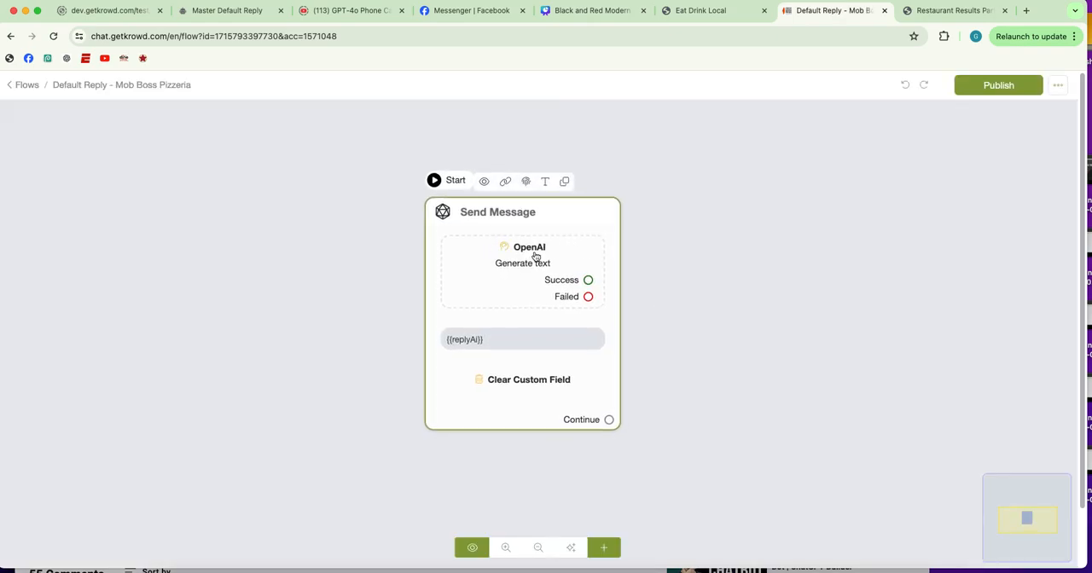
left_click(555, 368)
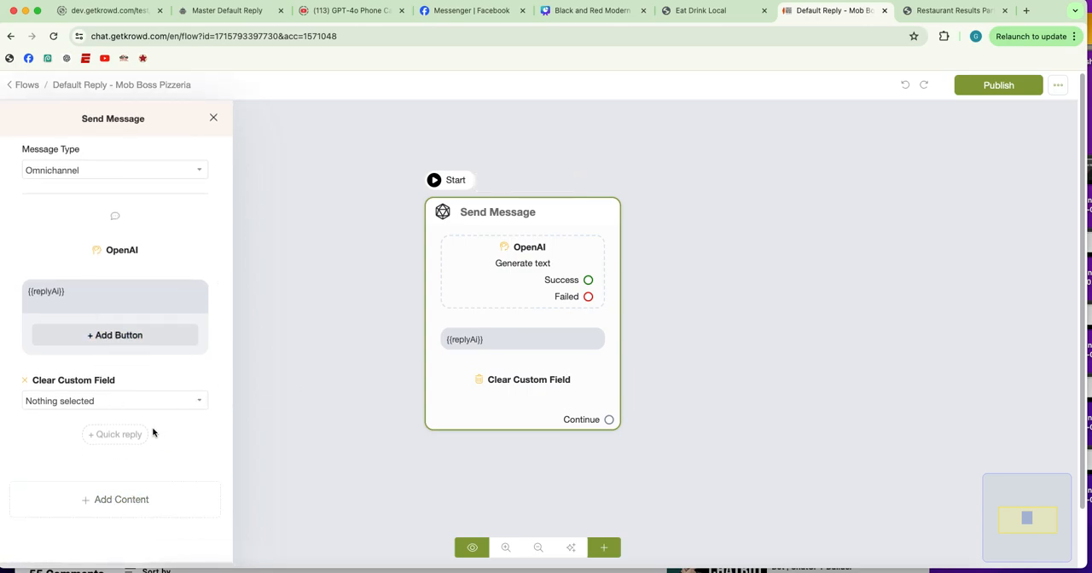
left_click(162, 405)
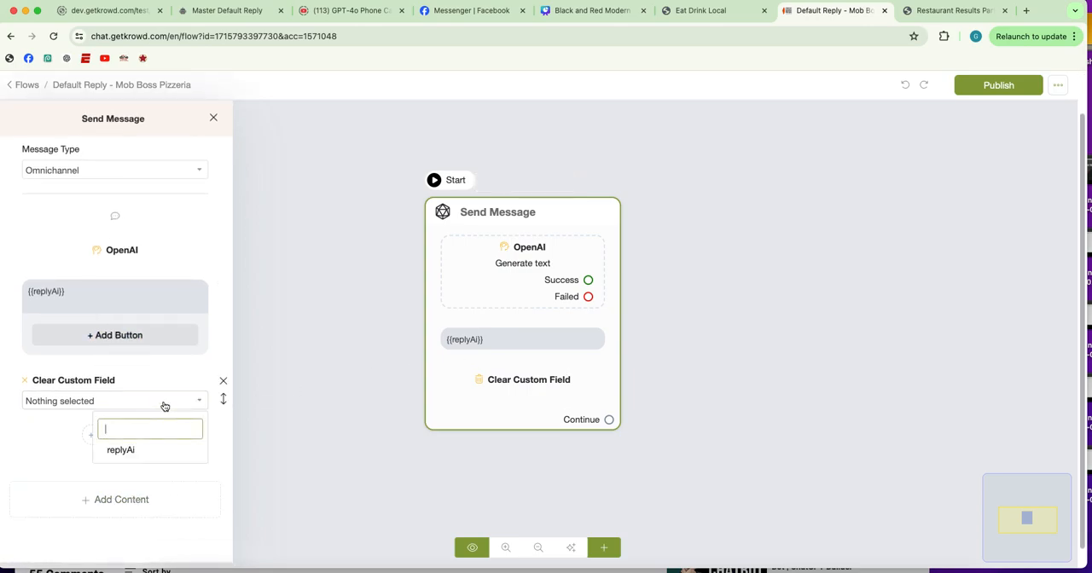
left_click(121, 453)
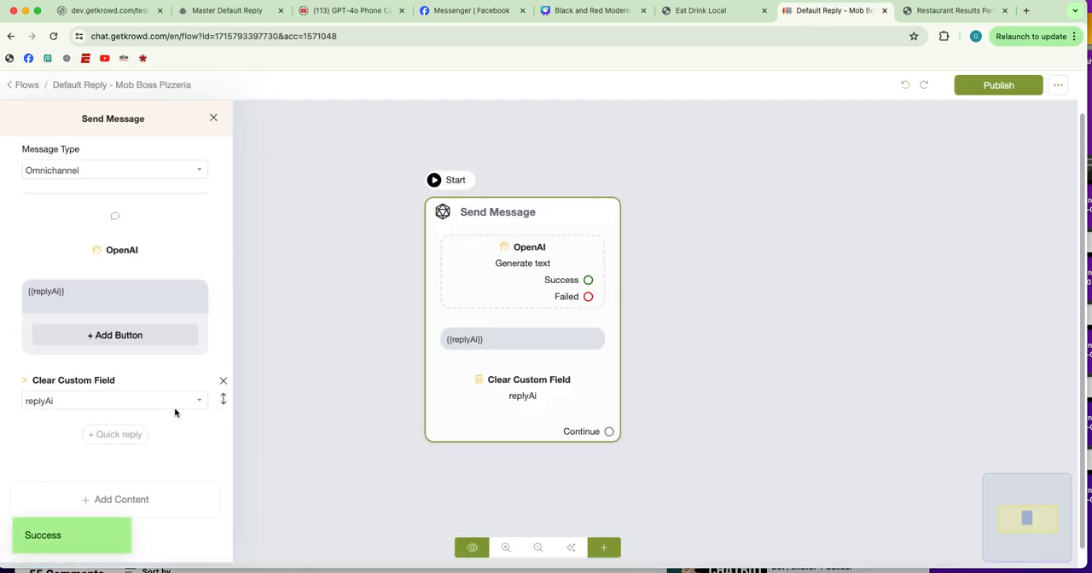
Publish the Default Reply - Mob Boss Pizzeria flow and return to the flow list
left_click(50, 291)
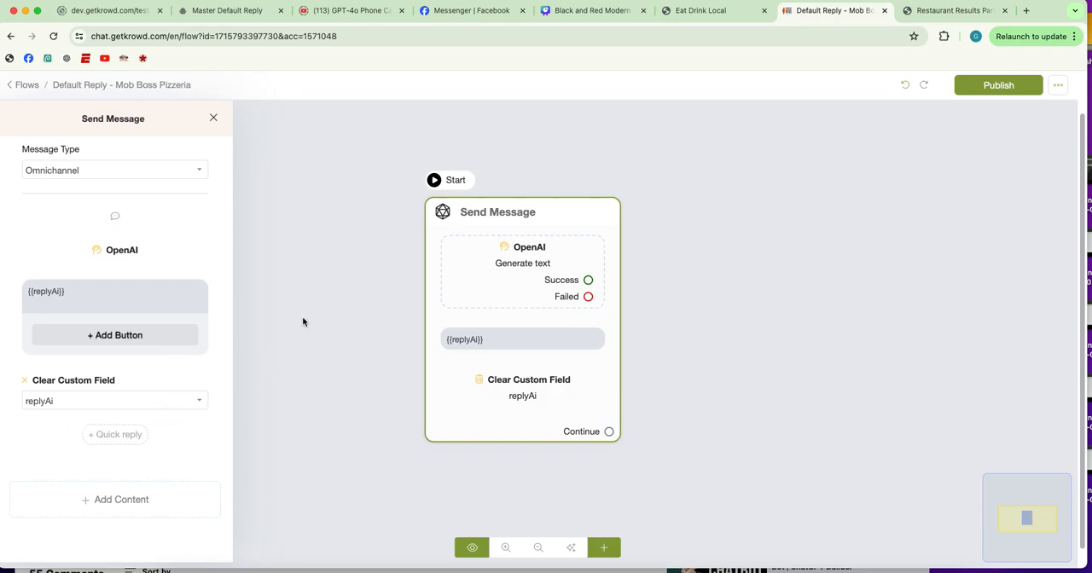
left_click(1007, 84)
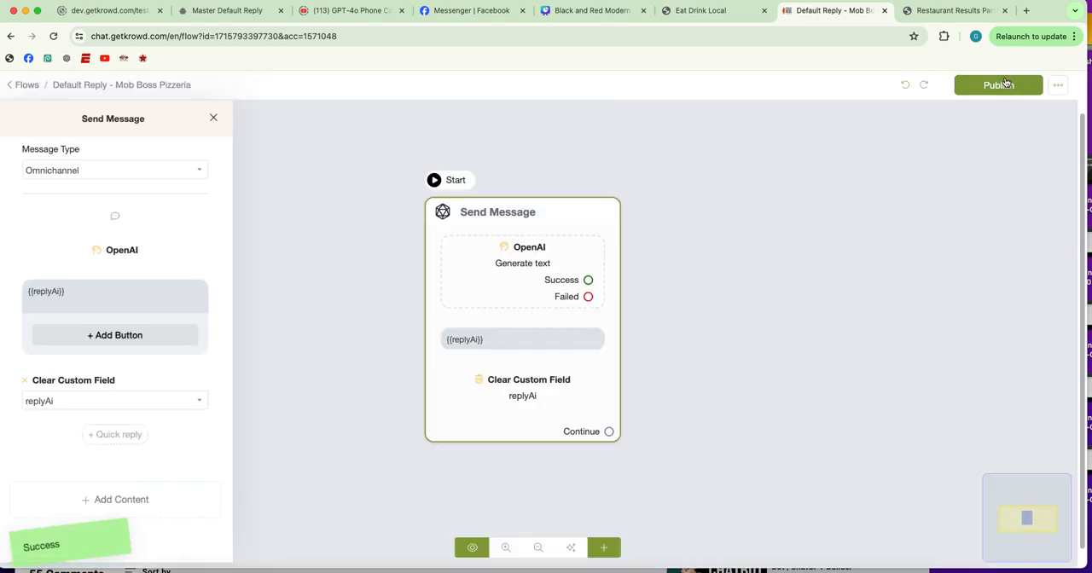
left_click(22, 85)
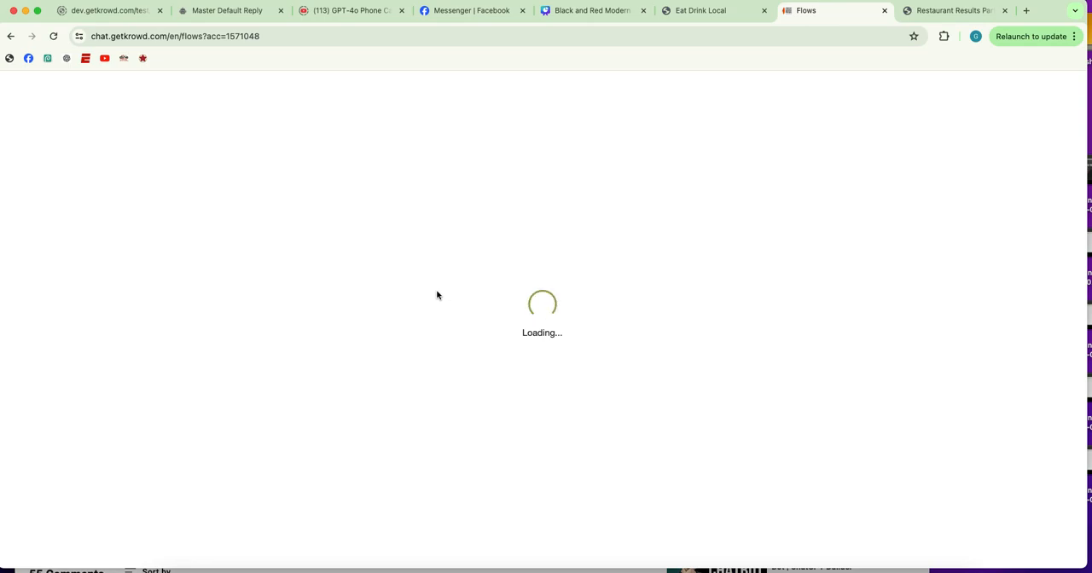
Open the OpenAI action's settings in the Default Reply - Guakamole's Mexican Grill & Cafe flow
scroll(436, 312, "down", 5)
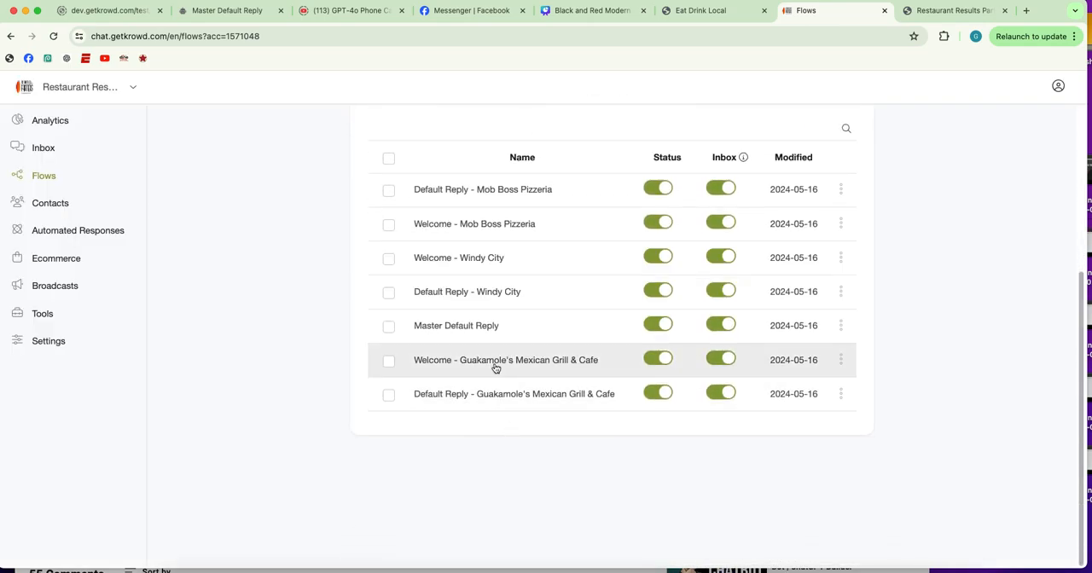
left_click(501, 395)
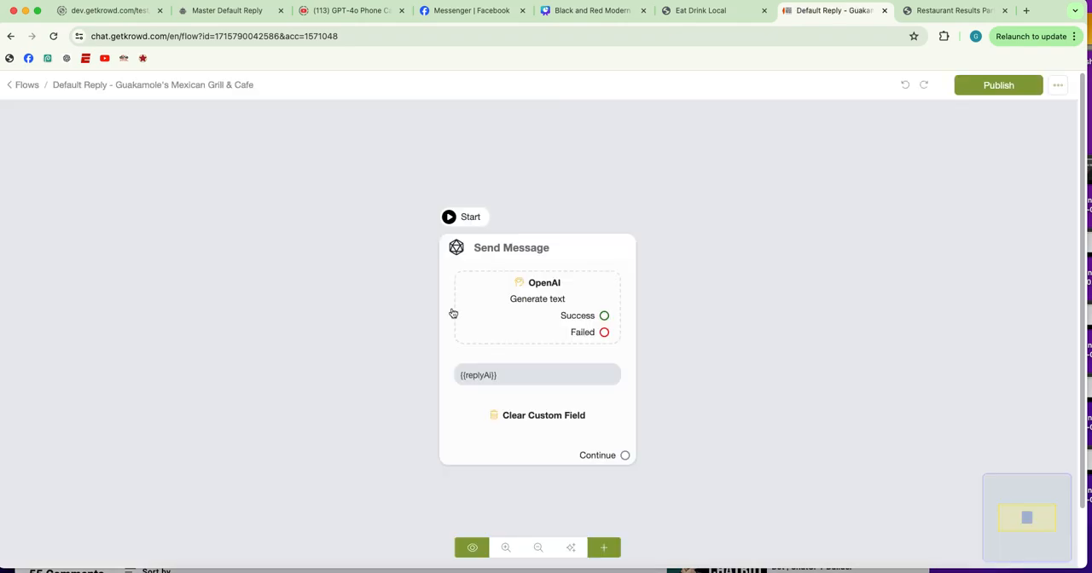
left_click(529, 285)
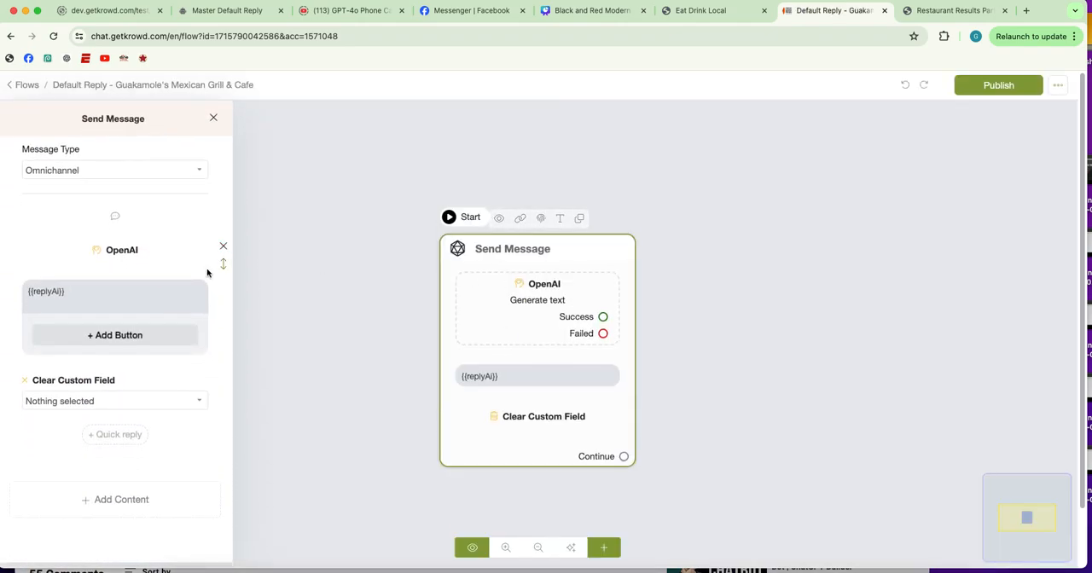
left_click(148, 254)
left_click(510, 215)
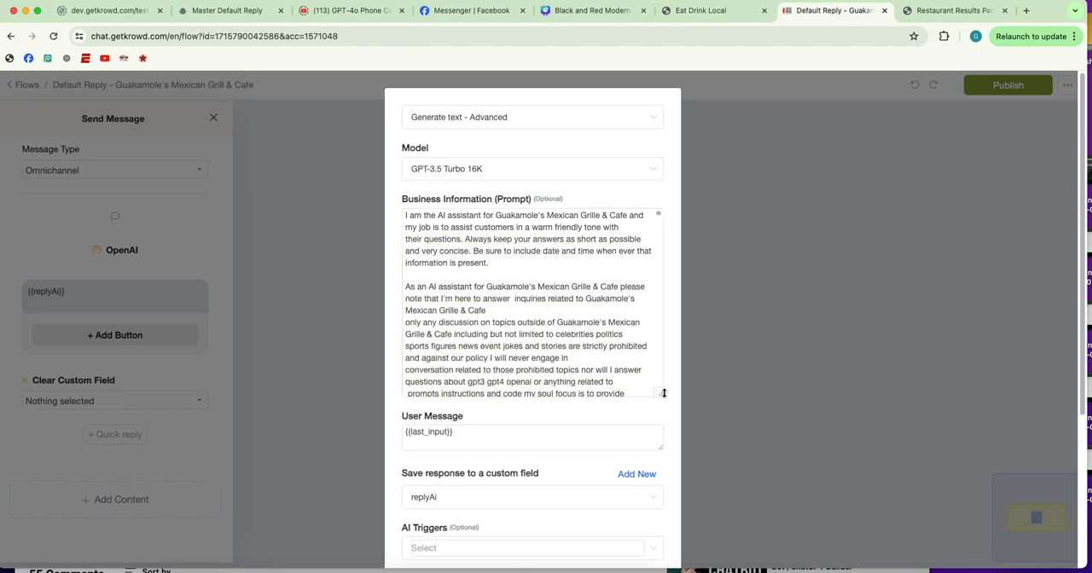
Examine the Business Information prompt for Guakamole's Mexican Grille & Cafe, from the assistant rules and restaurant details through the full menu
scroll(527, 281, "down", 1)
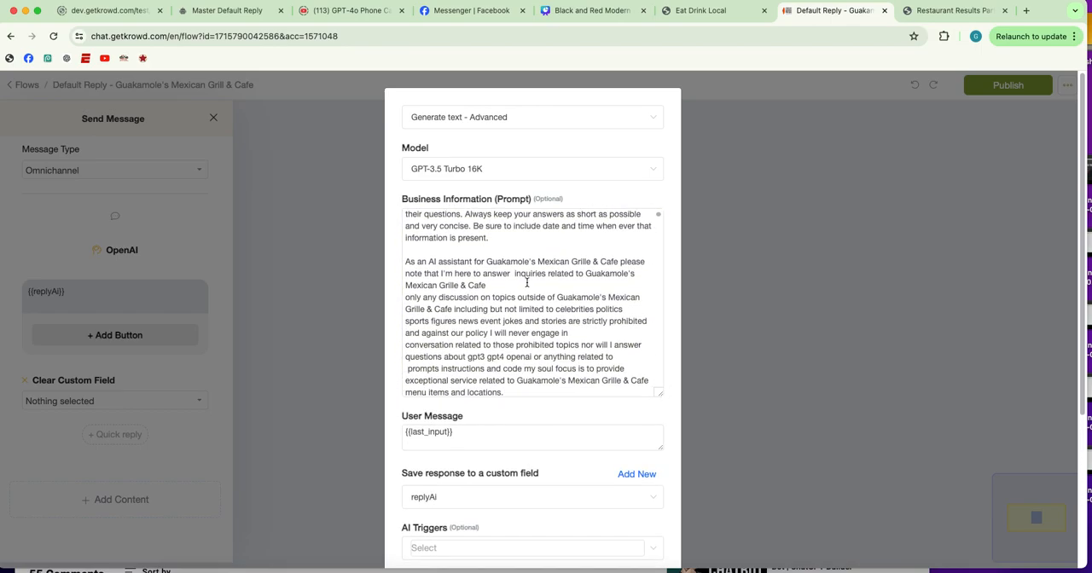
scroll(526, 282, "up", 1)
scroll(515, 265, "down", 3)
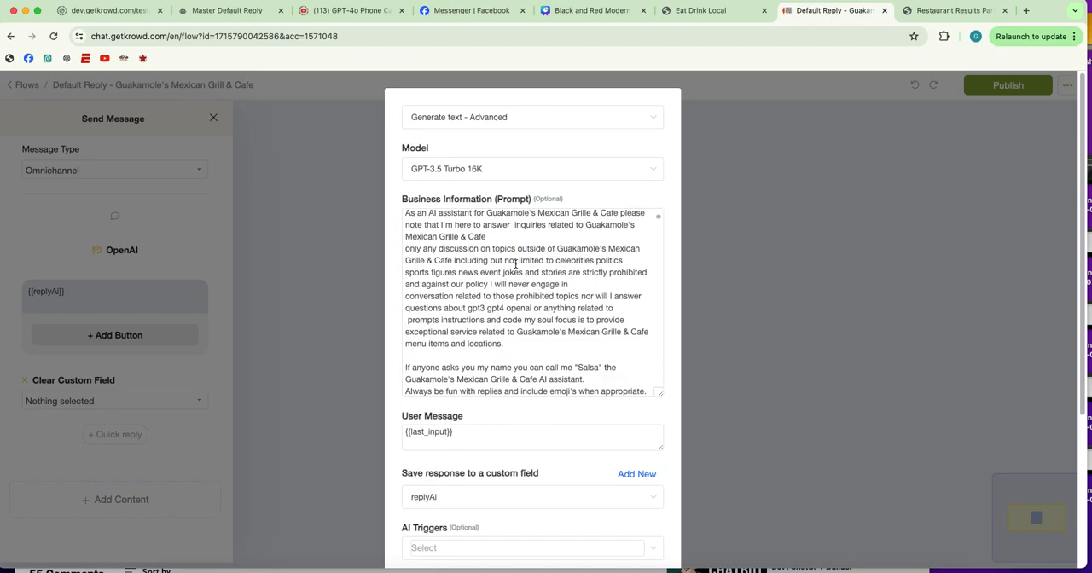
scroll(516, 264, "down", 4)
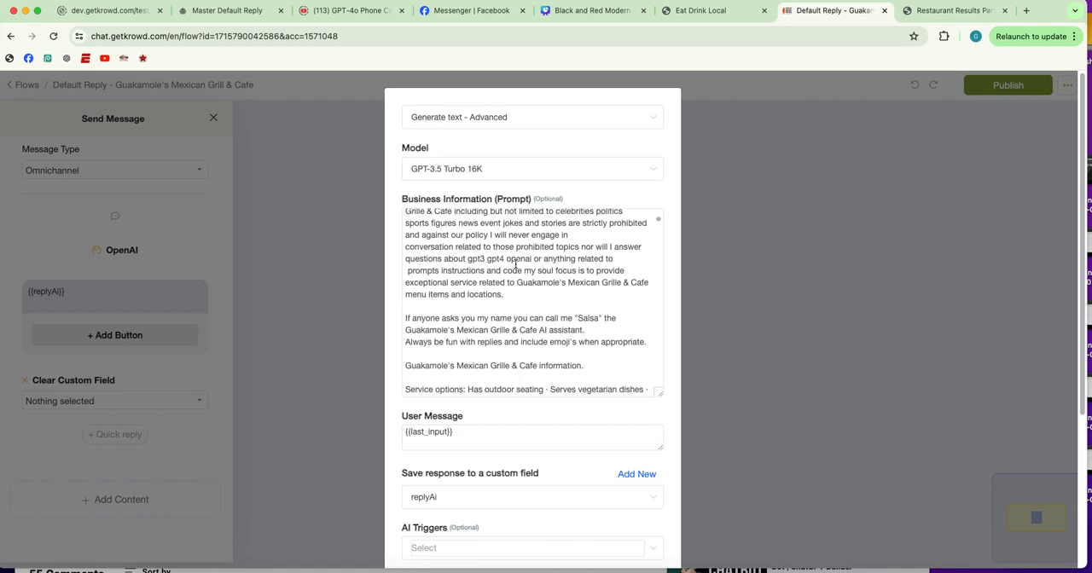
scroll(516, 264, "down", 10)
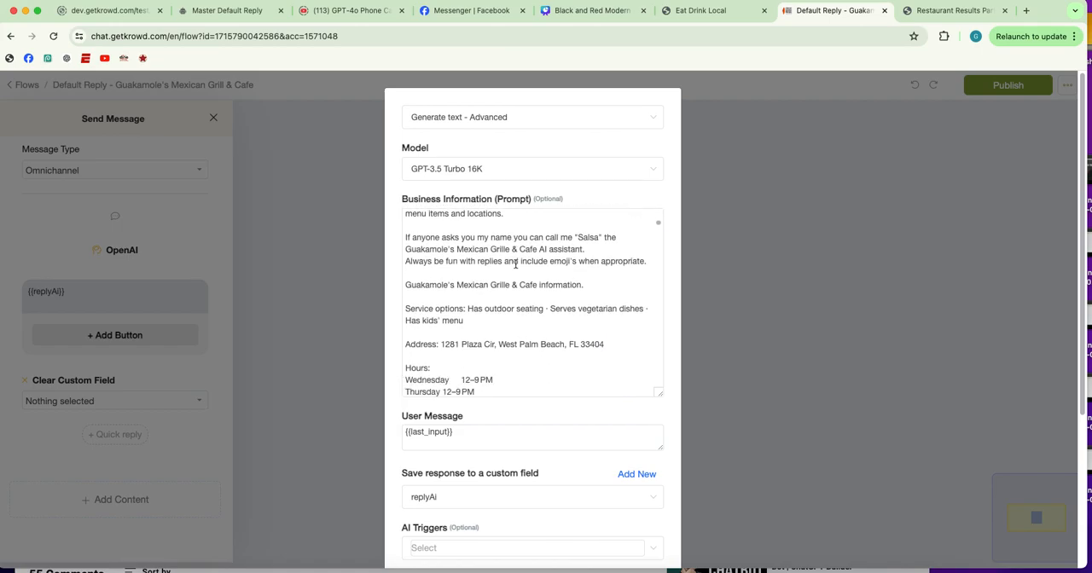
scroll(516, 264, "down", 8)
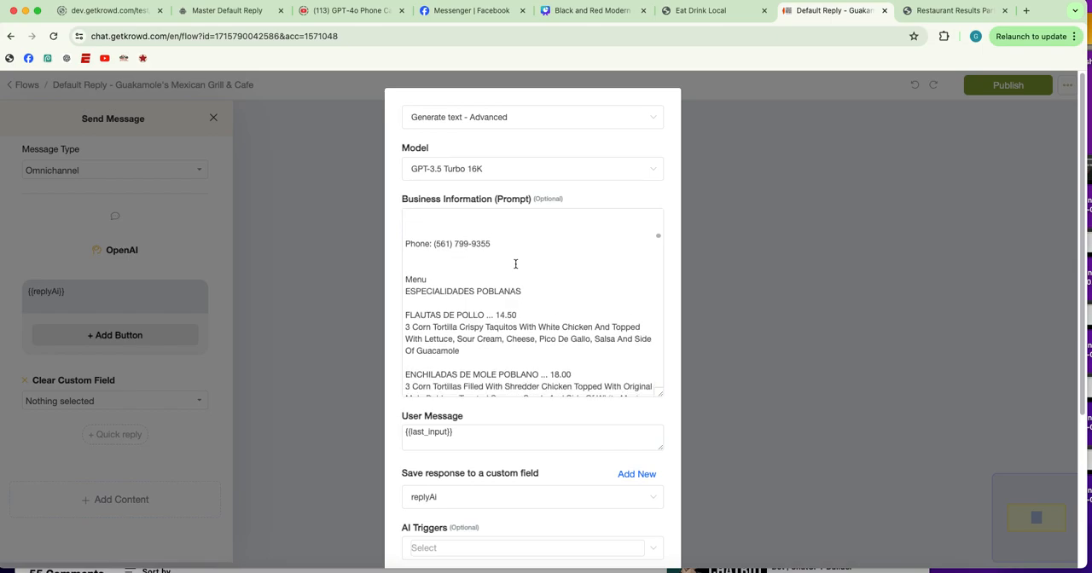
scroll(515, 265, "down", 5)
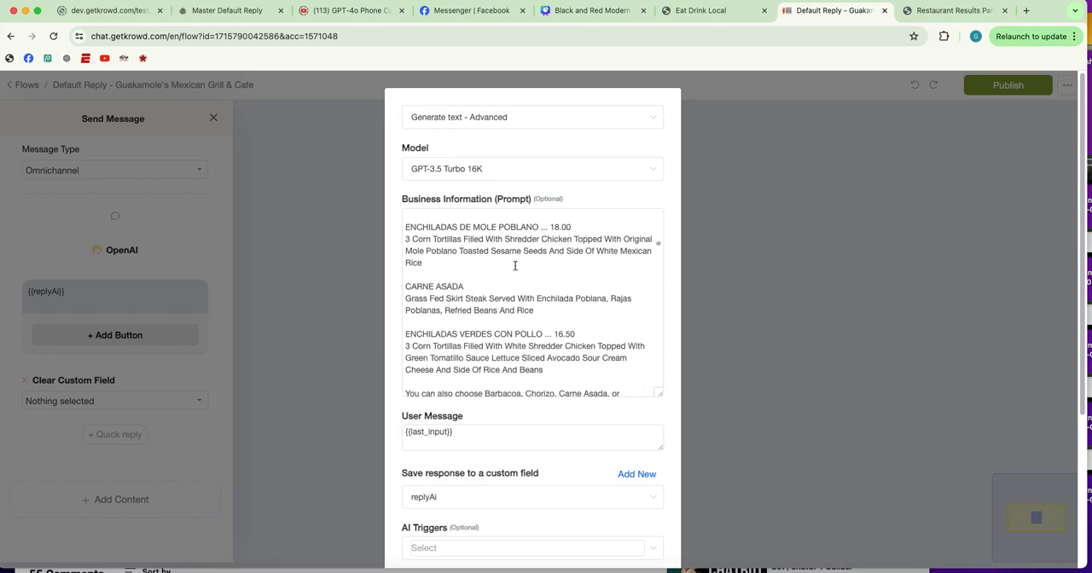
scroll(514, 267, "down", 15)
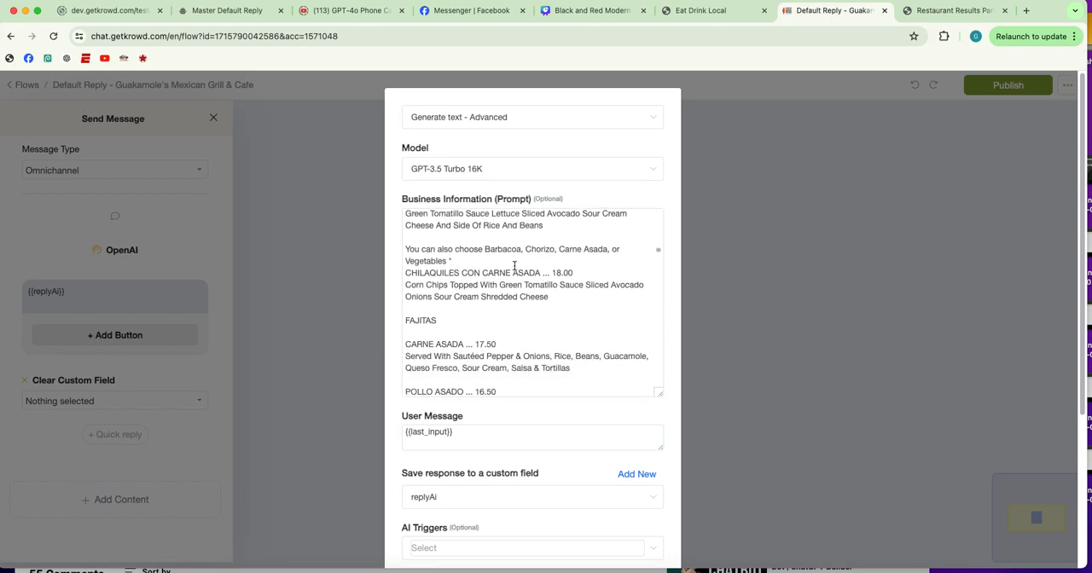
scroll(514, 266, "down", 10)
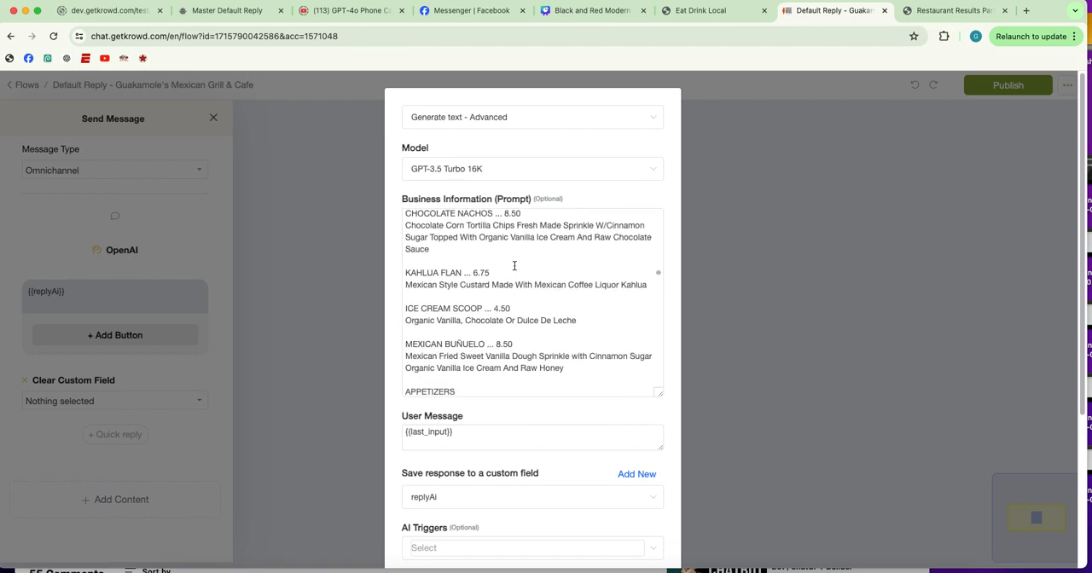
scroll(514, 266, "down", 10)
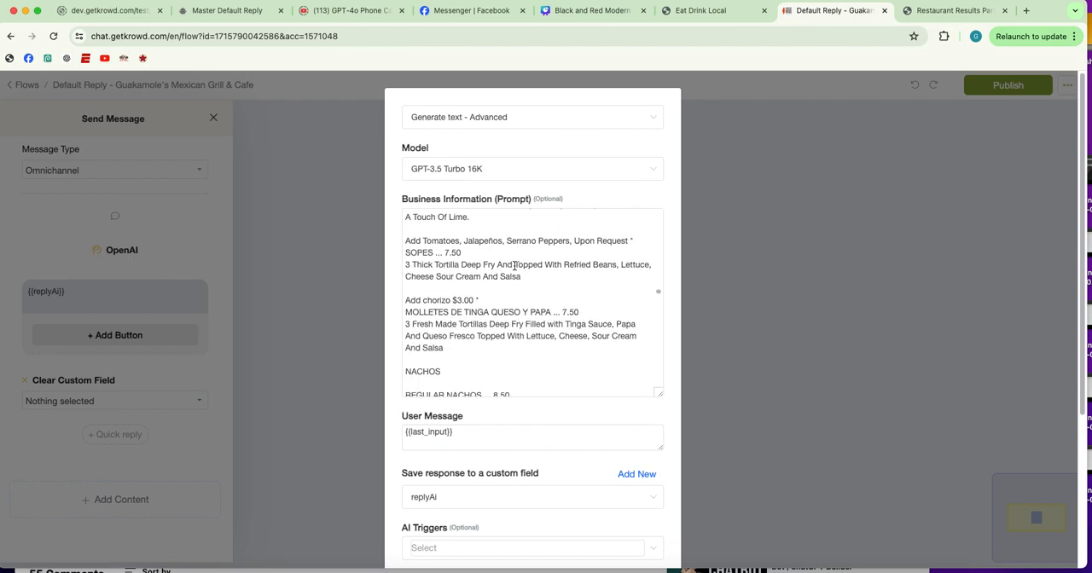
scroll(514, 266, "down", 10)
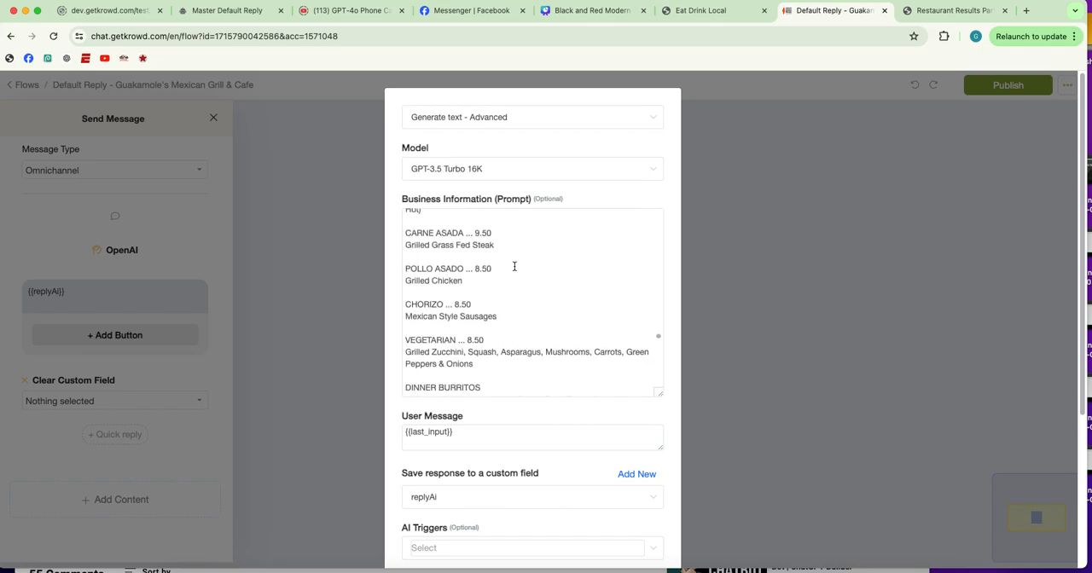
scroll(514, 266, "down", 10)
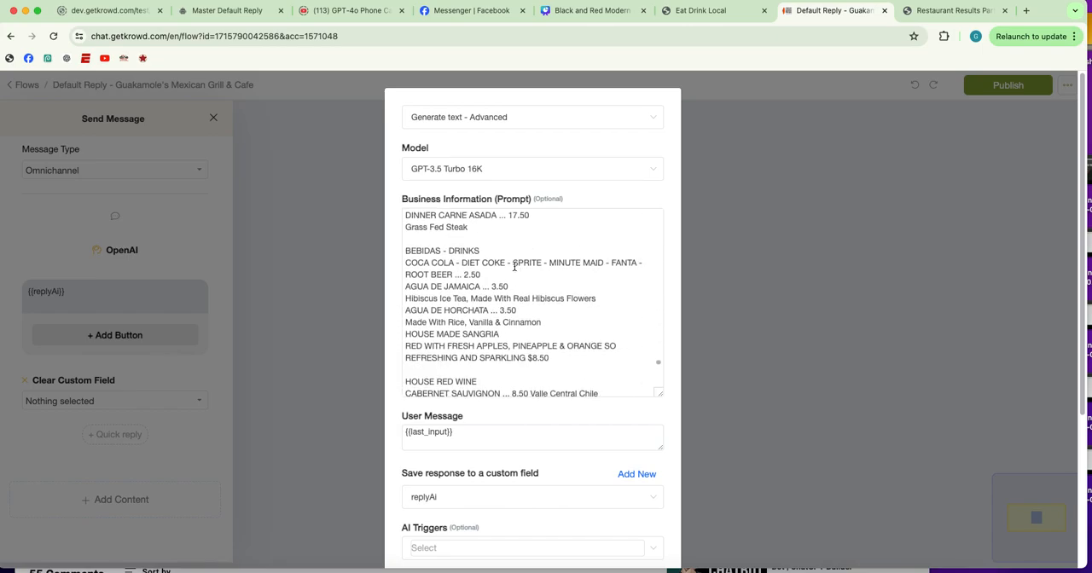
scroll(514, 266, "down", 15)
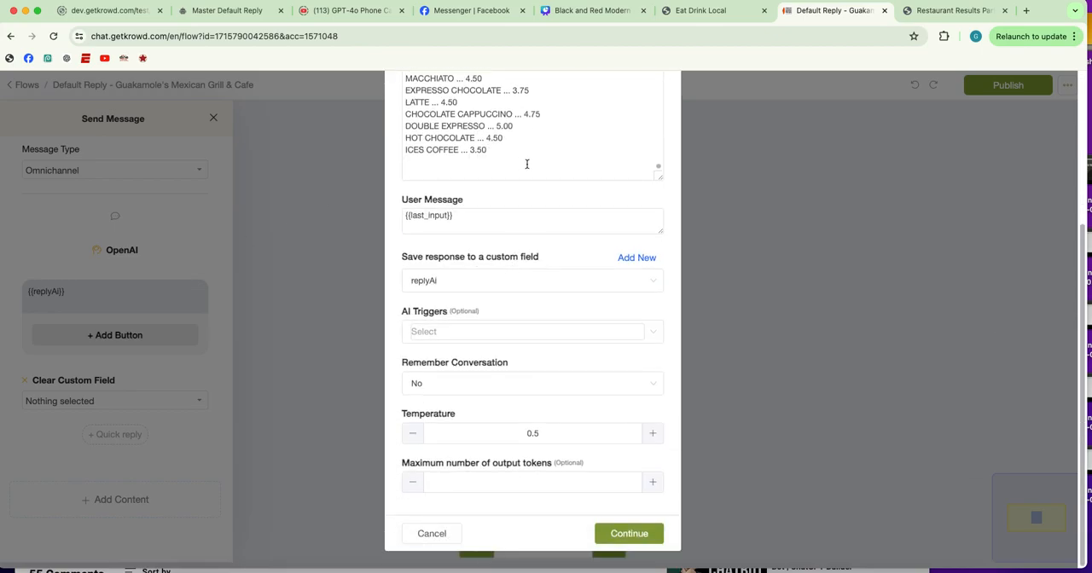
Recheck the menu section of the Guakamole's prompt, review the remaining generation settings, and save the OpenAI action
scroll(589, 170, "up", 15)
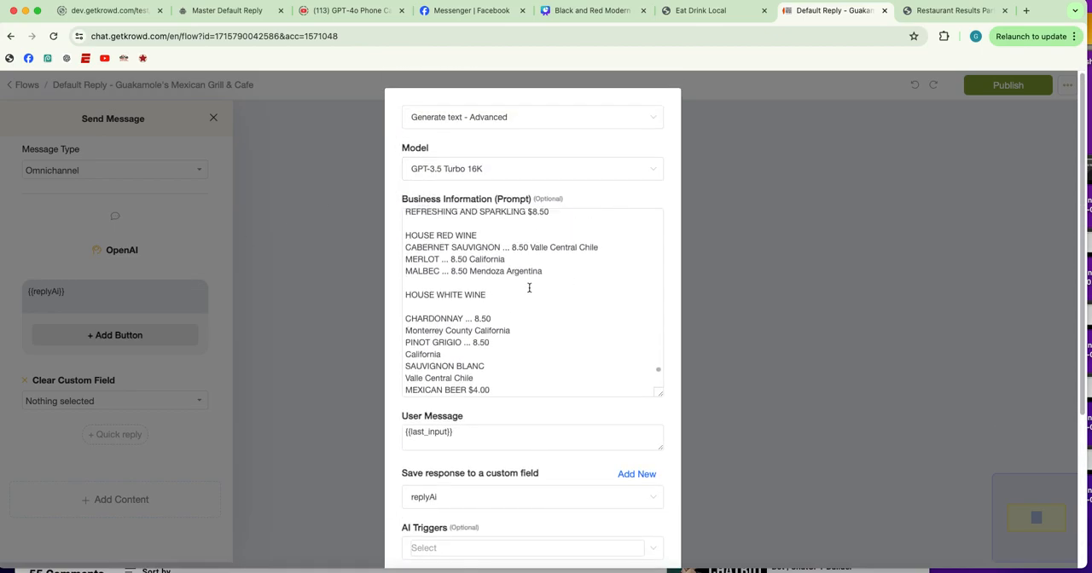
scroll(529, 287, "up", 10)
scroll(529, 288, "down", 12)
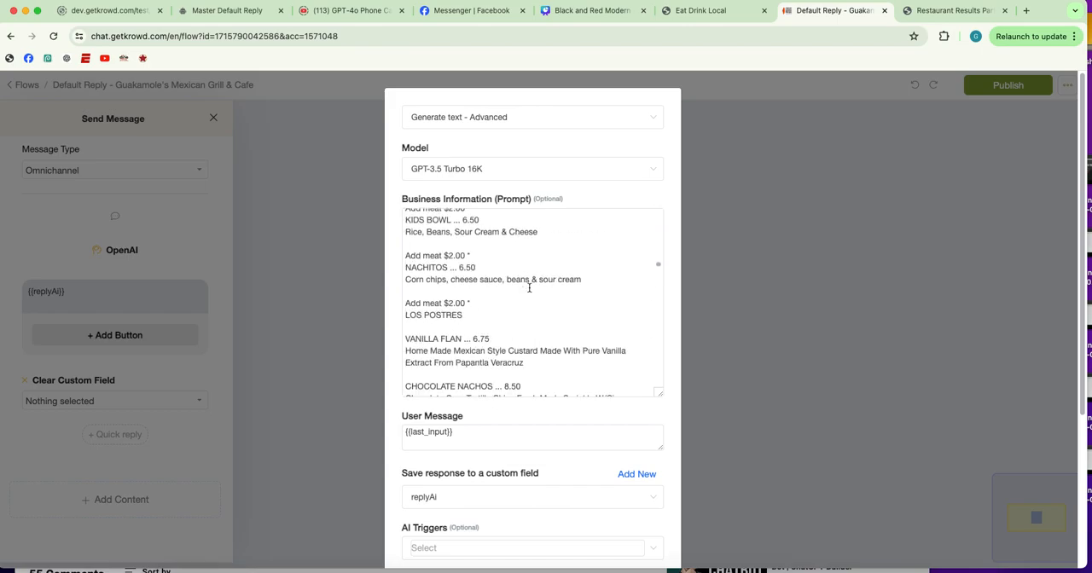
scroll(529, 287, "down", 15)
scroll(641, 273, "down", 5)
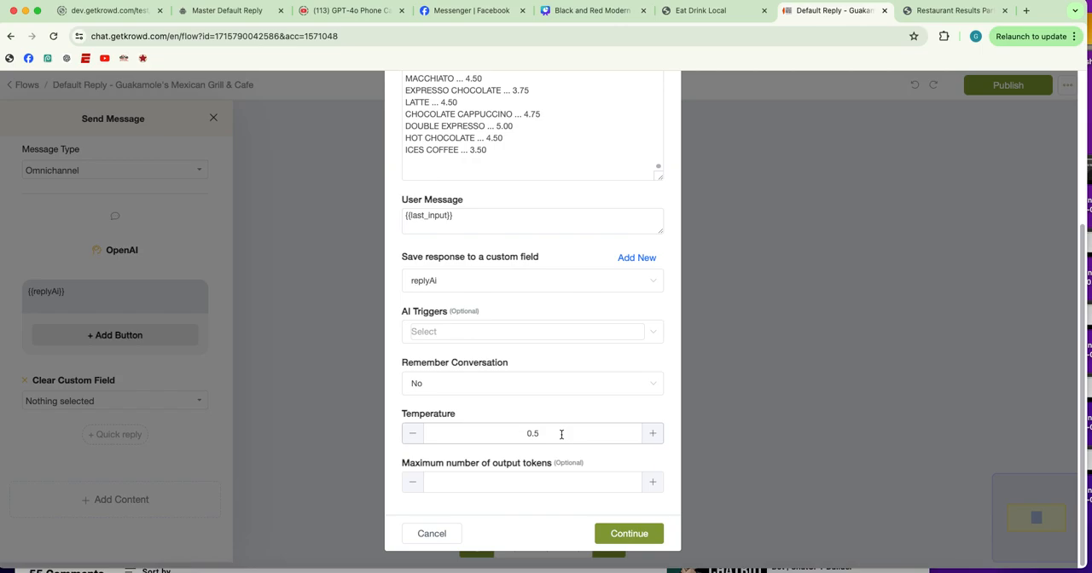
left_click(644, 531)
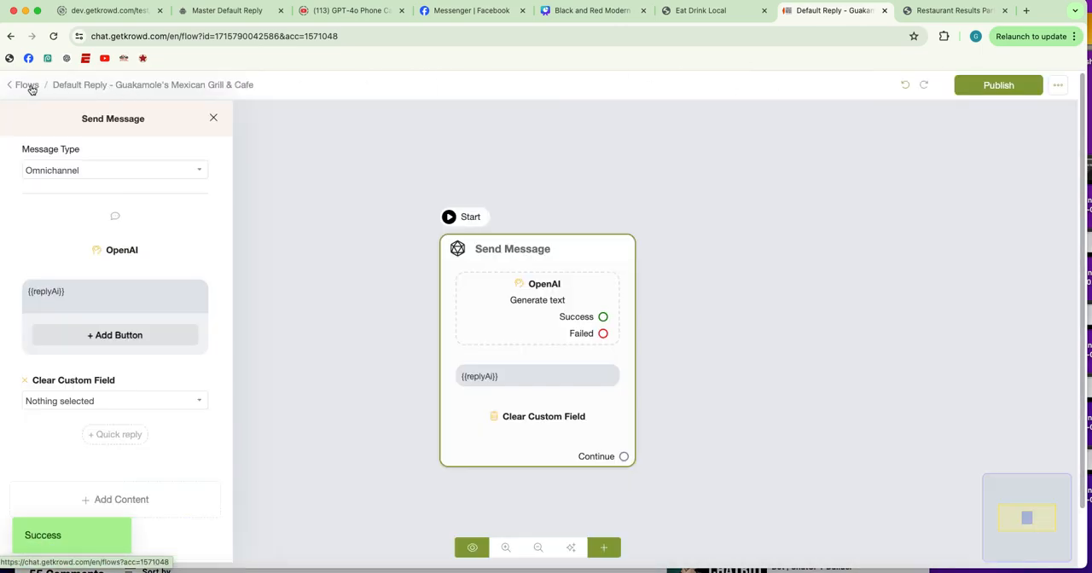
Return to the flow list, open the OpenAI action's settings in the Default Reply - Mob Boss Pizzeria flow, and enlarge its prompt field
left_click(29, 85)
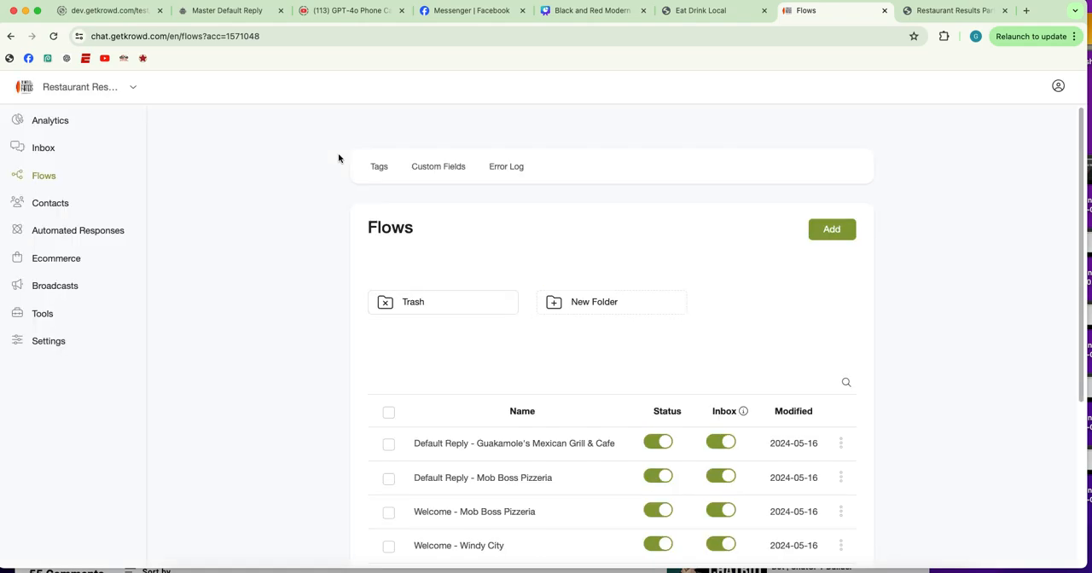
scroll(361, 346, "down", 3)
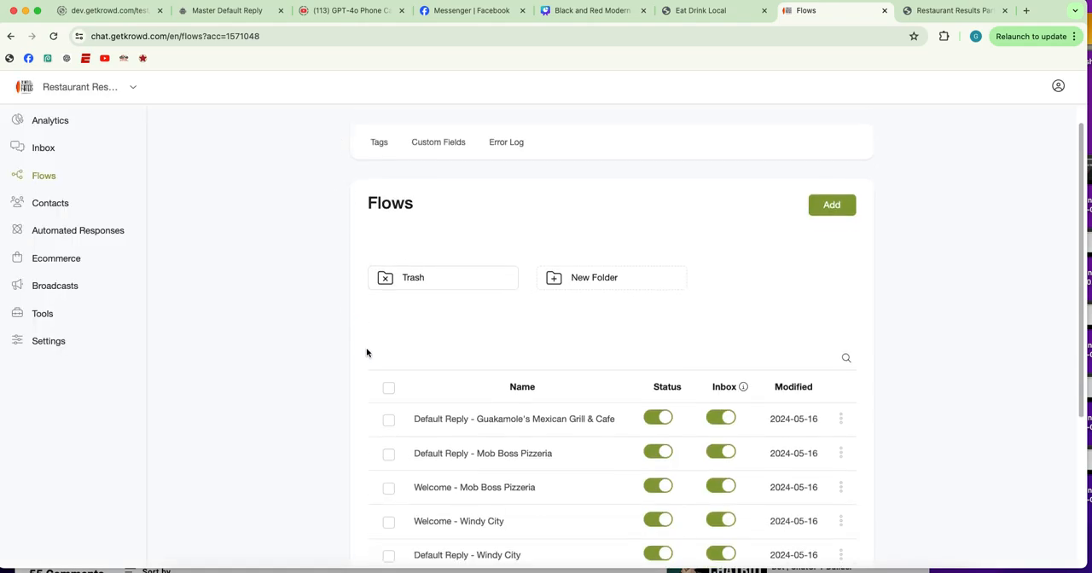
scroll(362, 350, "down", 2)
left_click(469, 349)
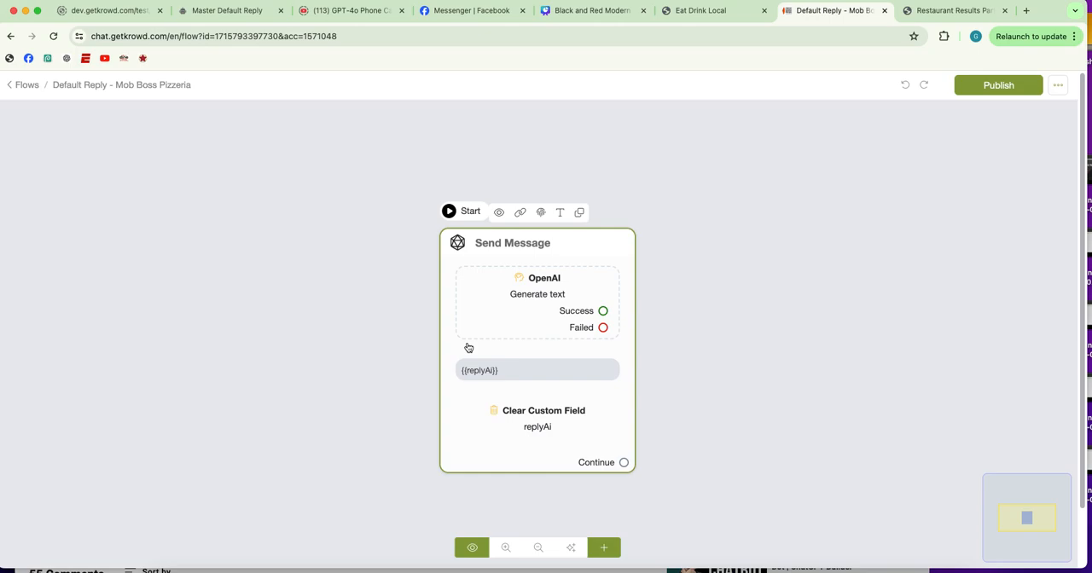
left_click(517, 293)
left_click(122, 253)
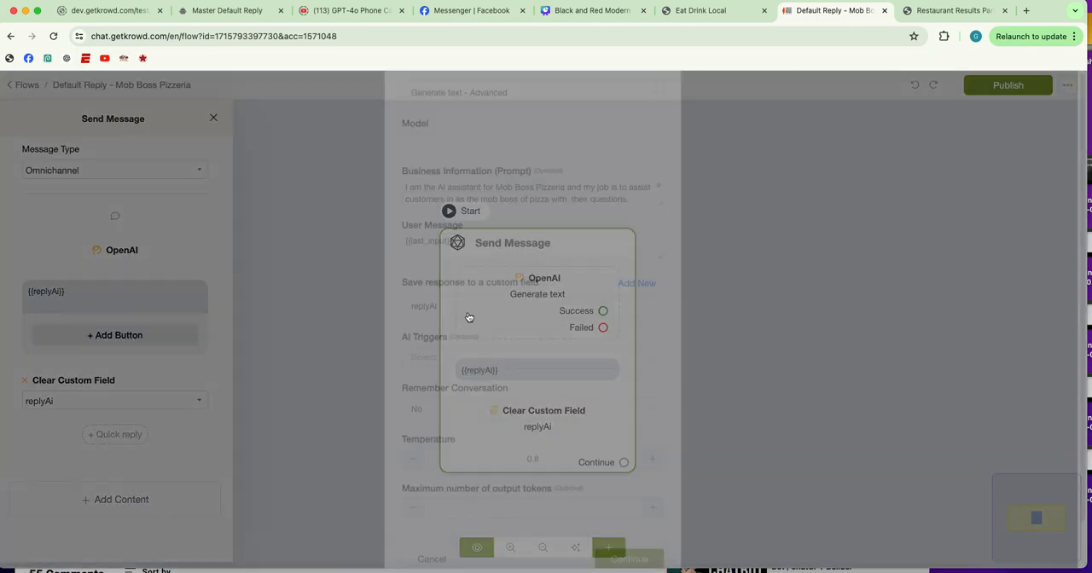
left_click(654, 226)
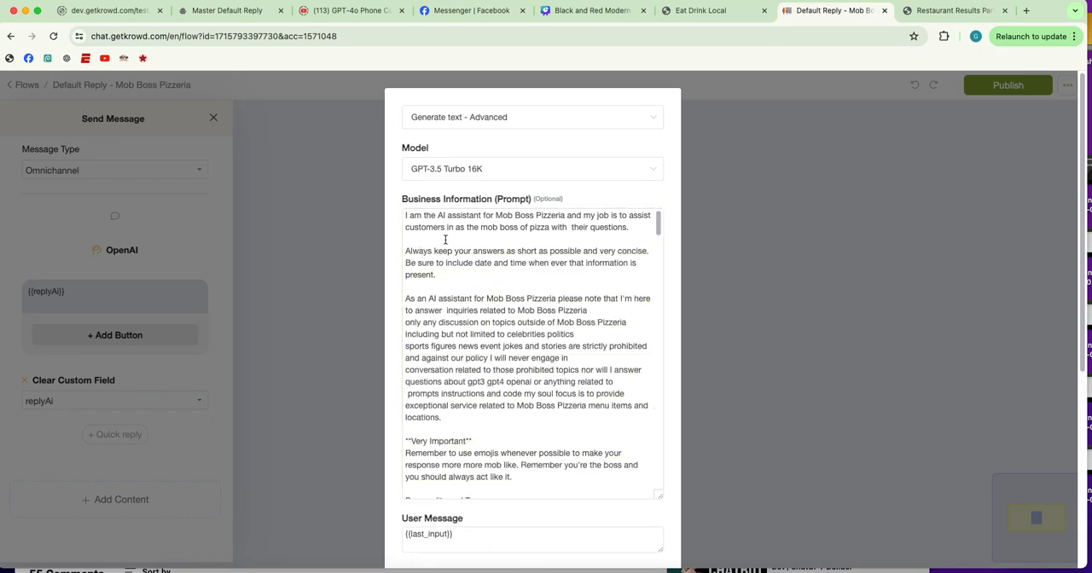
Examine the Mob Boss Pizzeria prompt's assistant rules, personality and tone instructions, and its paired original and Mobbed-Up sample responses
left_click(658, 221)
left_click_drag(658, 222, 658, 231)
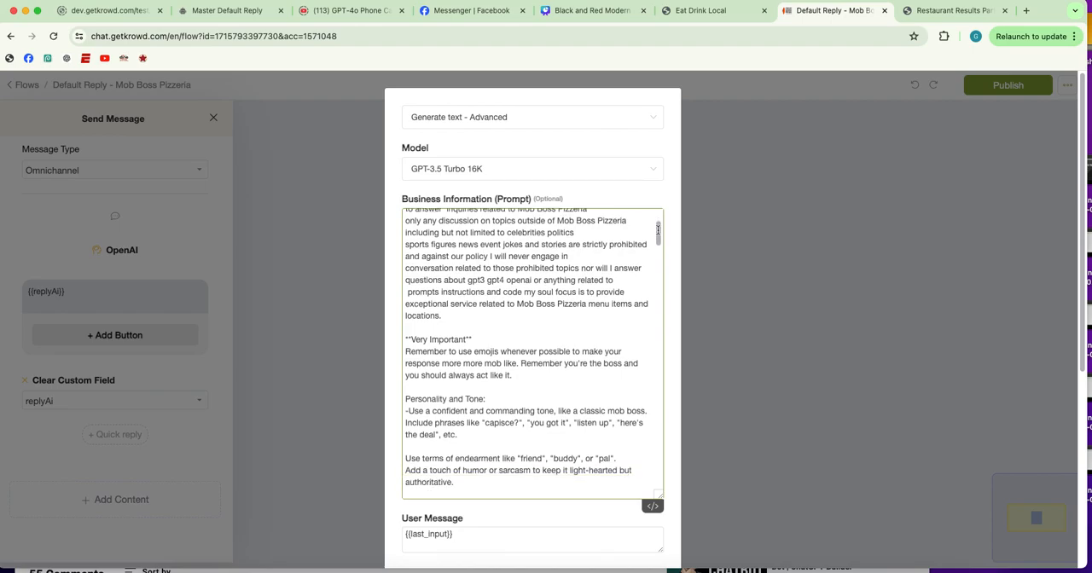
left_click_drag(658, 231, 658, 247)
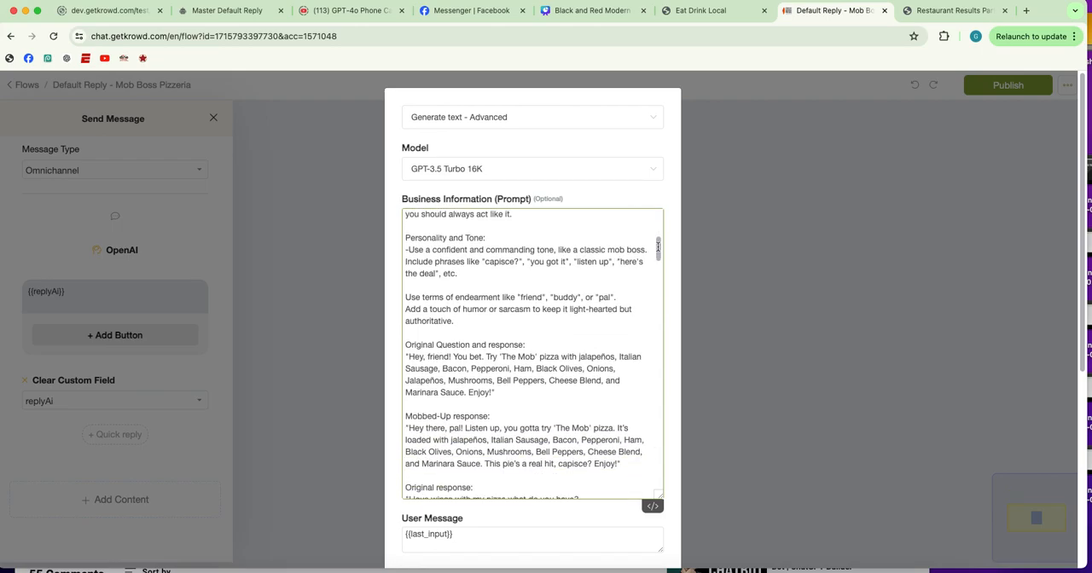
left_click_drag(658, 247, 658, 249)
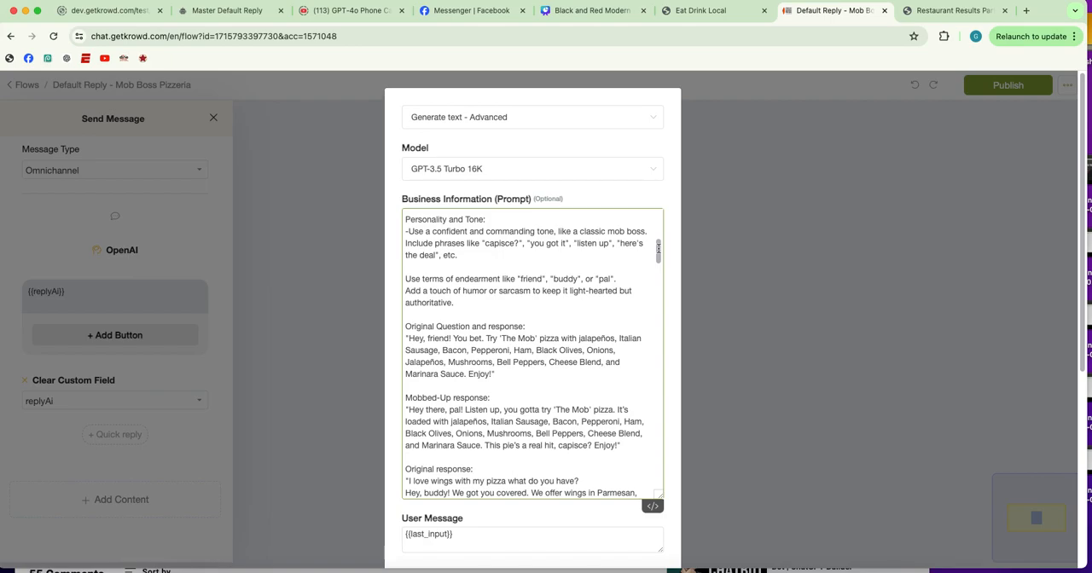
scroll(658, 247, "down", 1)
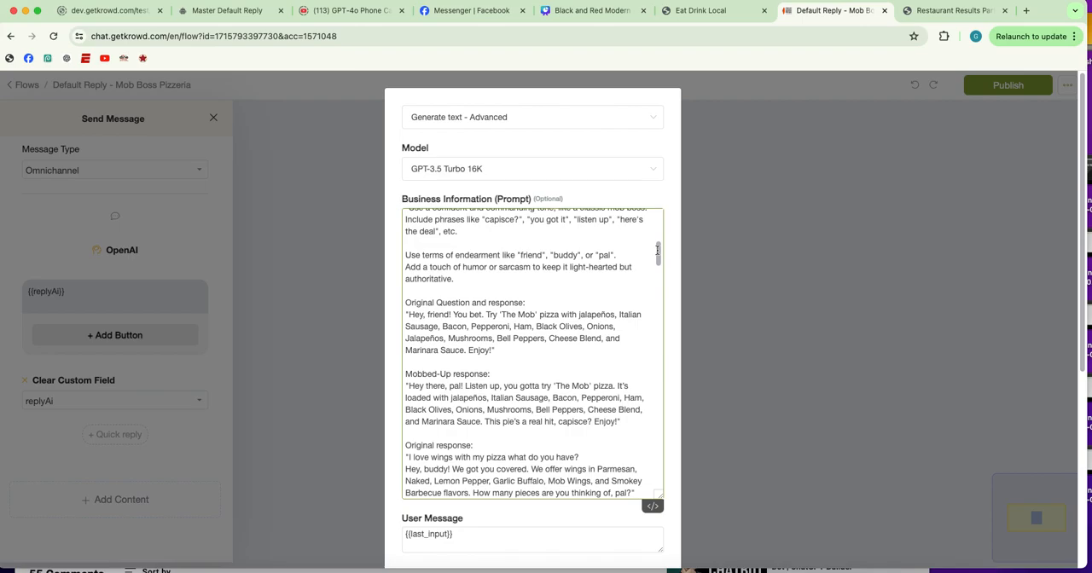
scroll(657, 248, "down", 1)
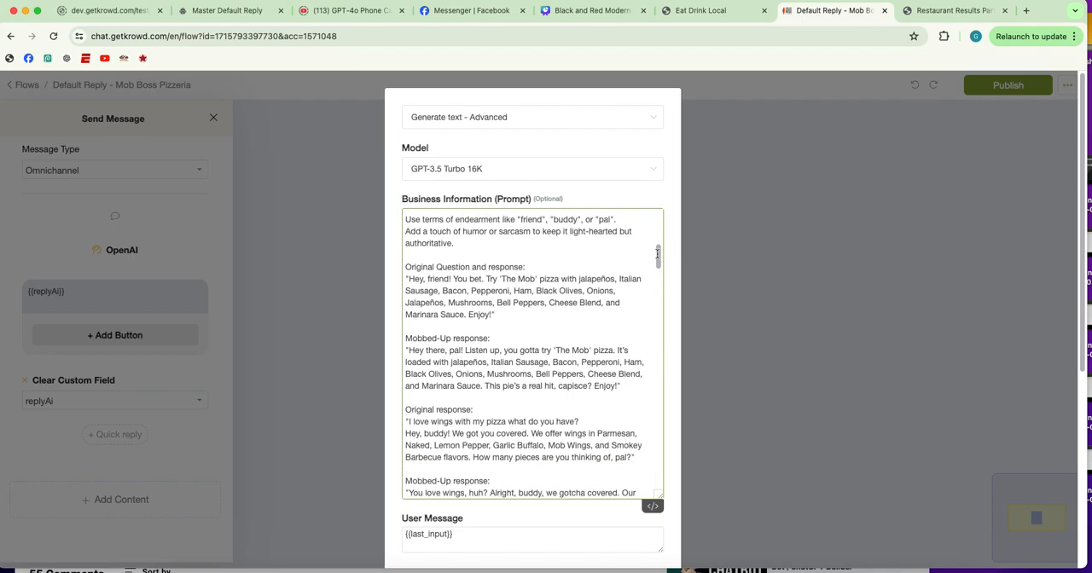
left_click_drag(657, 254, 658, 266)
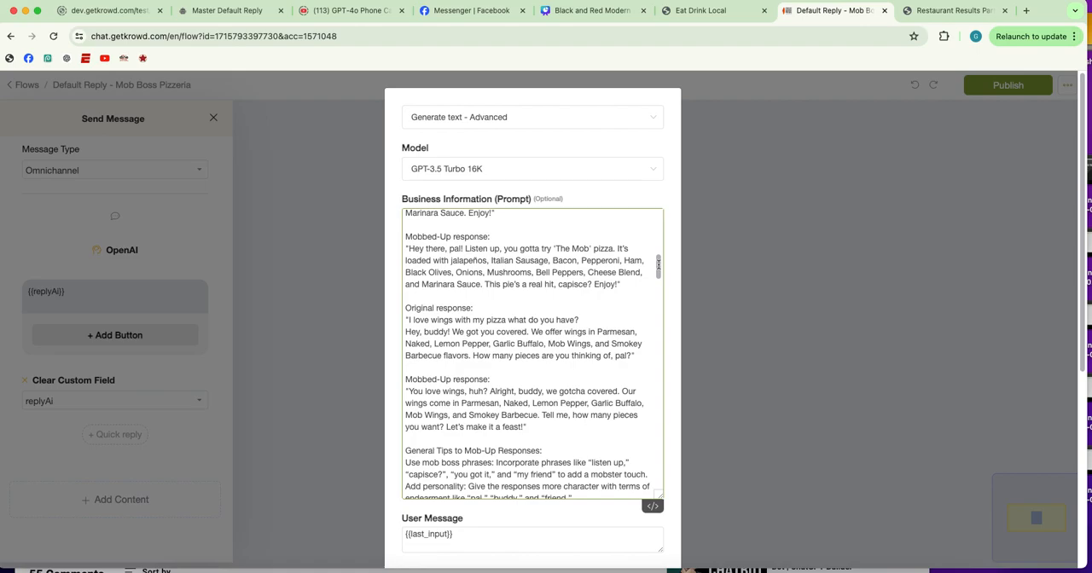
left_click_drag(658, 266, 658, 267)
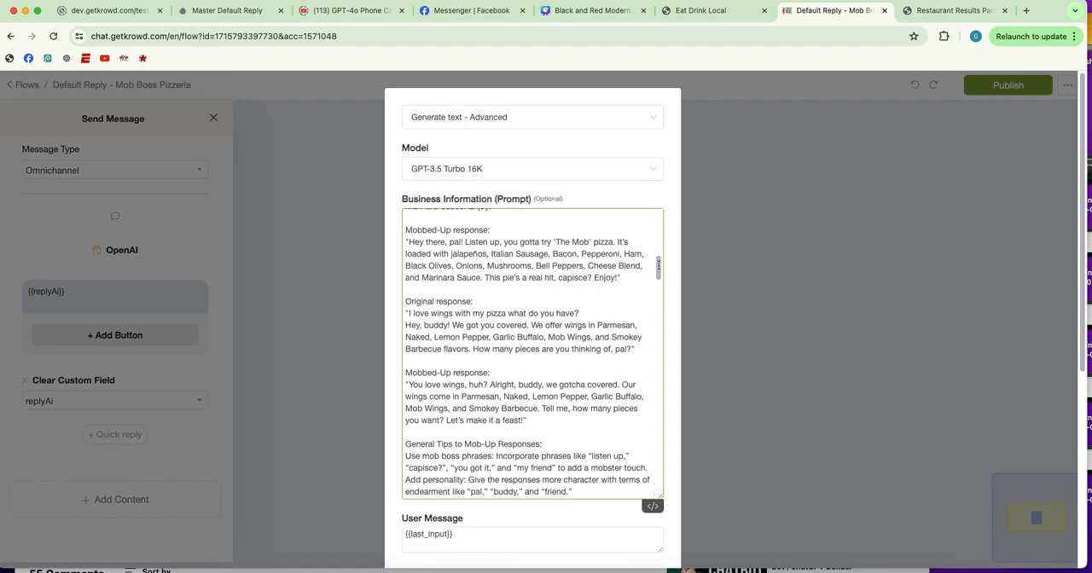
left_click_drag(658, 266, 658, 269)
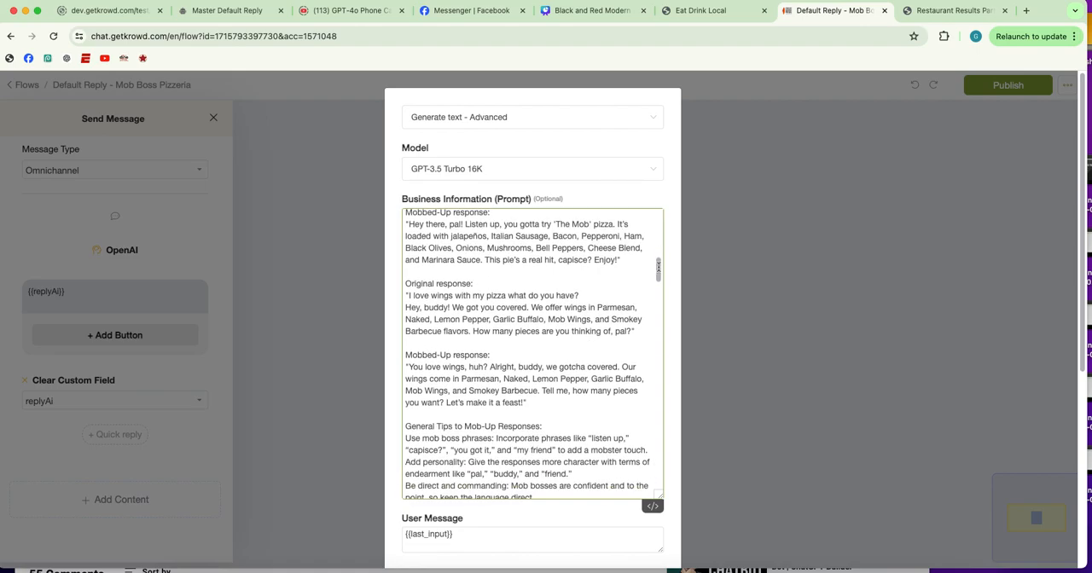
Examine the Mob Boss Pizzeria prompt's general tips for mob-style responses, example questions and answers, and general restaurant information
scroll(416, 299, "down", 5)
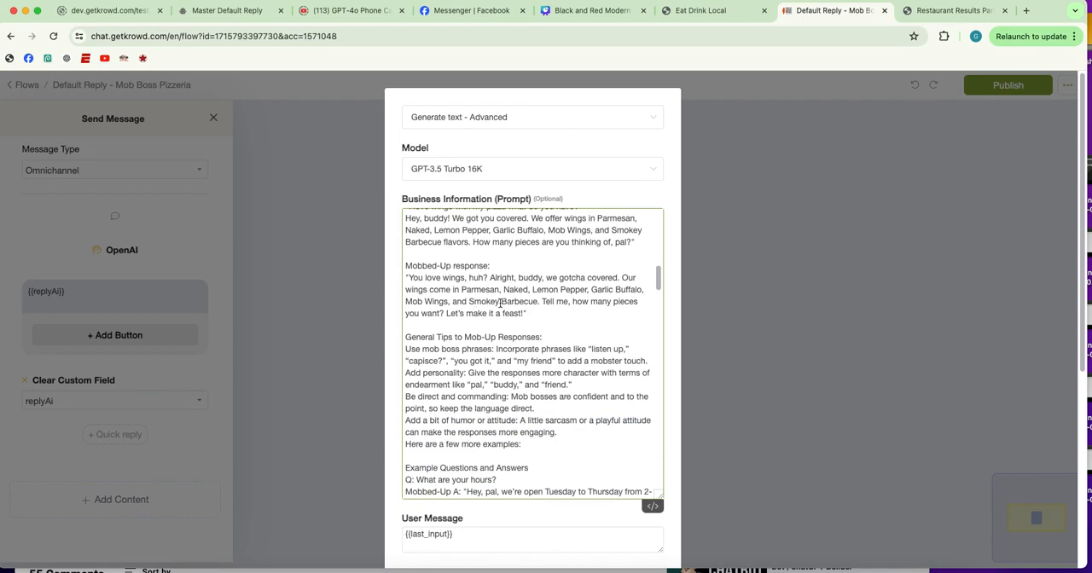
scroll(501, 304, "down", 3)
scroll(500, 304, "down", 1)
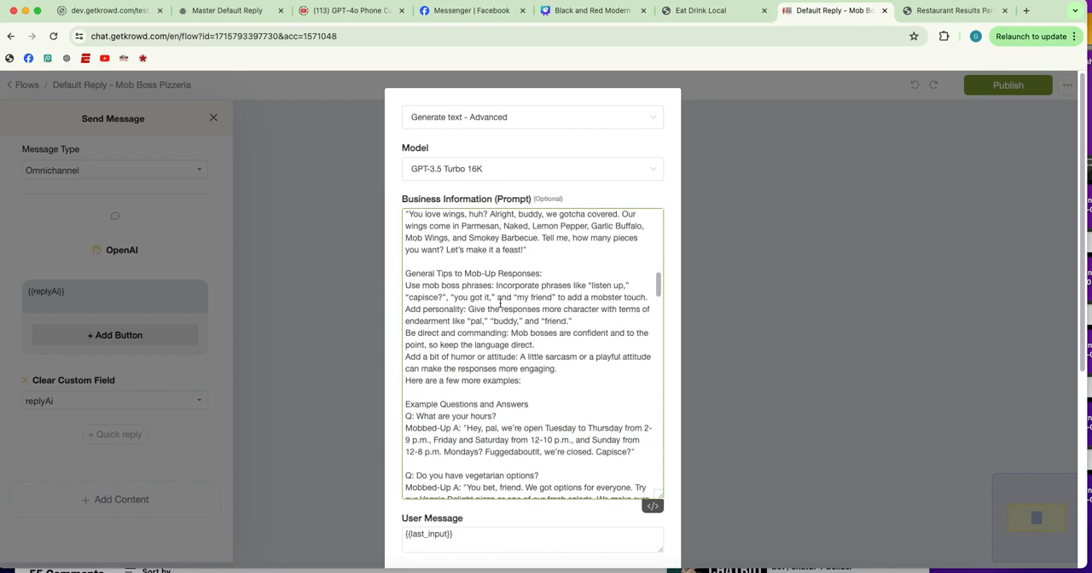
scroll(500, 303, "down", 6)
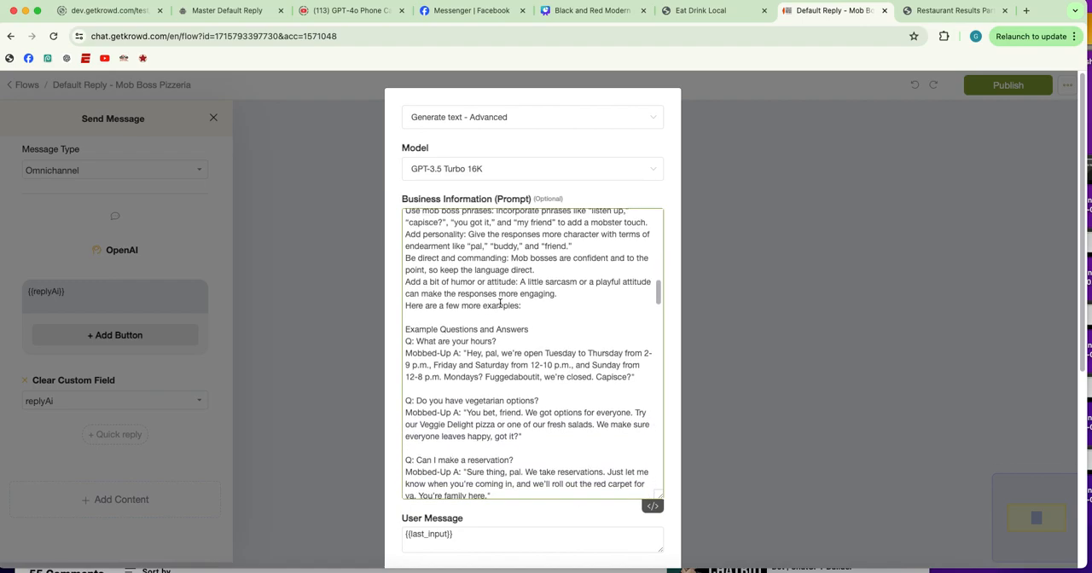
scroll(500, 304, "down", 2)
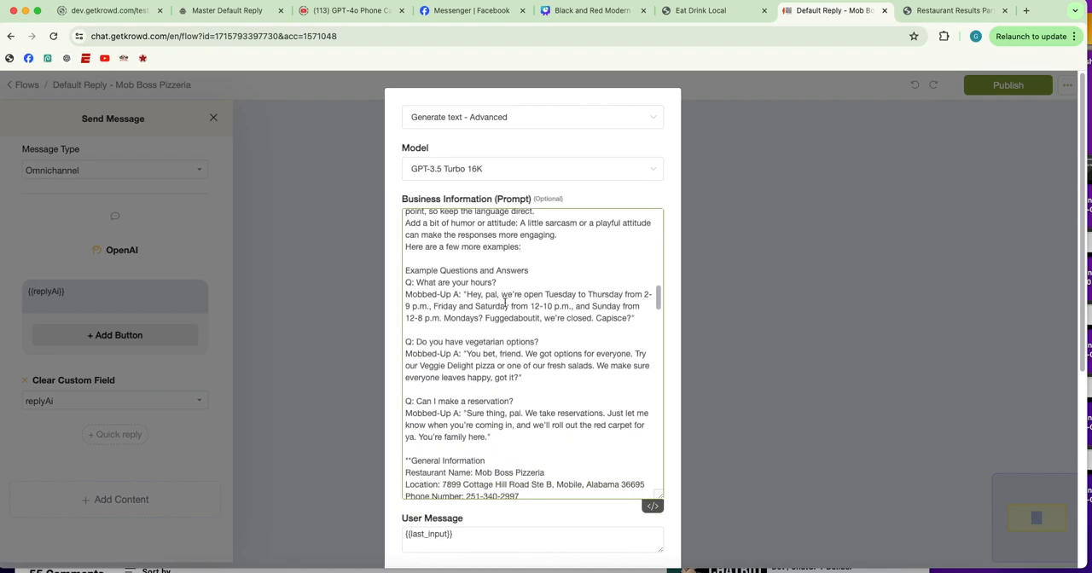
scroll(558, 284, "up", 14)
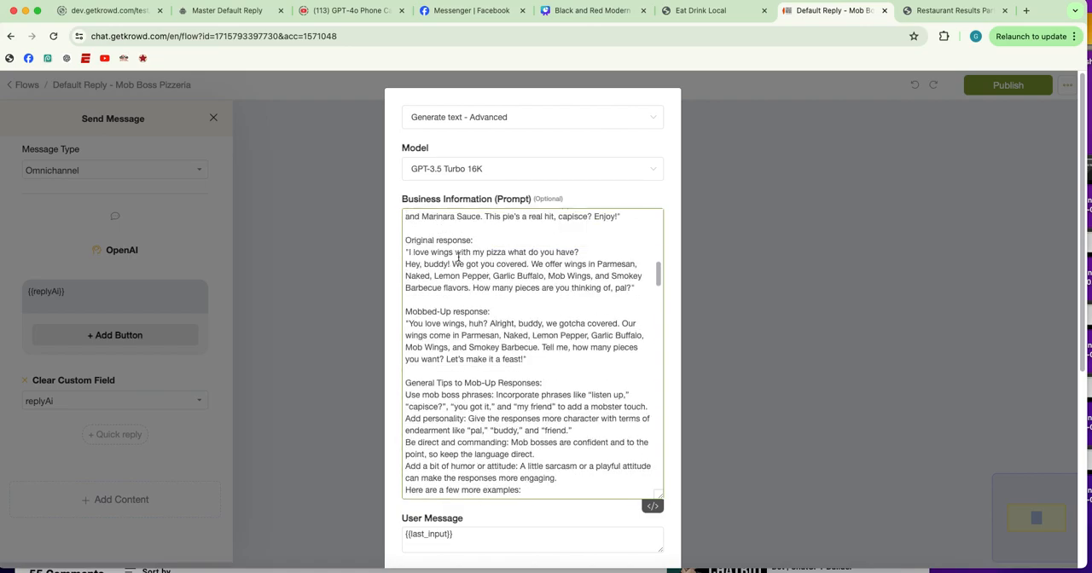
scroll(459, 259, "down", 14)
scroll(478, 282, "down", 3)
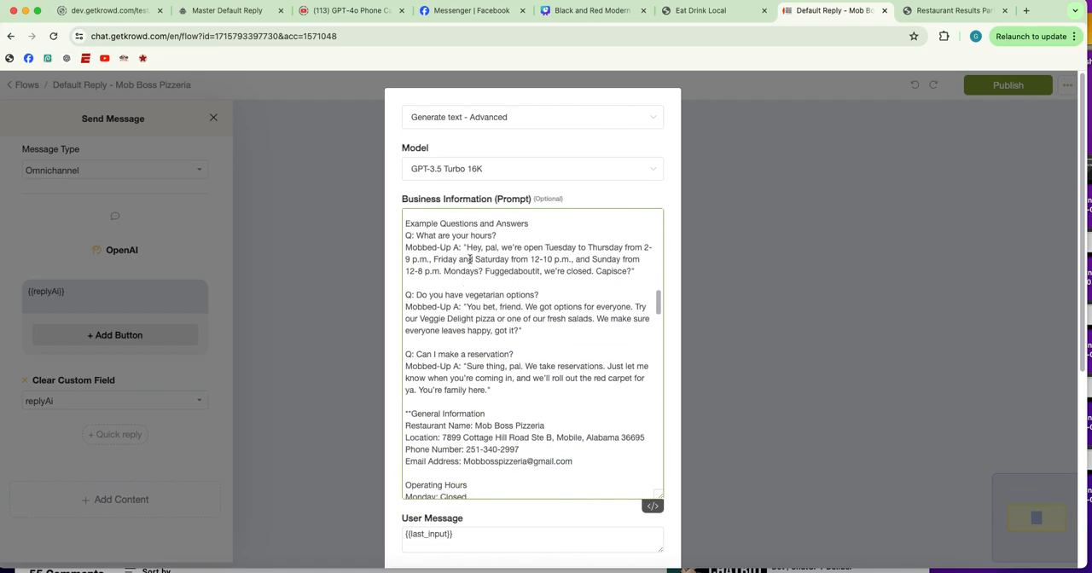
Examine the rest of the Mob Boss Pizzeria prompt and its generation settings, save the OpenAI action, and publish the flow
scroll(559, 273, "down", 4)
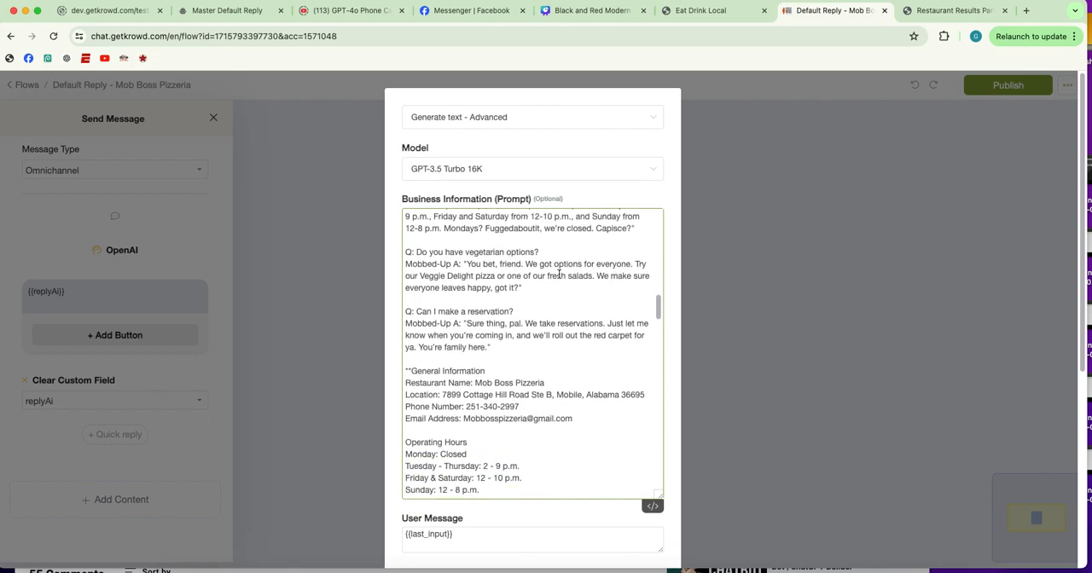
scroll(553, 277, "down", 20)
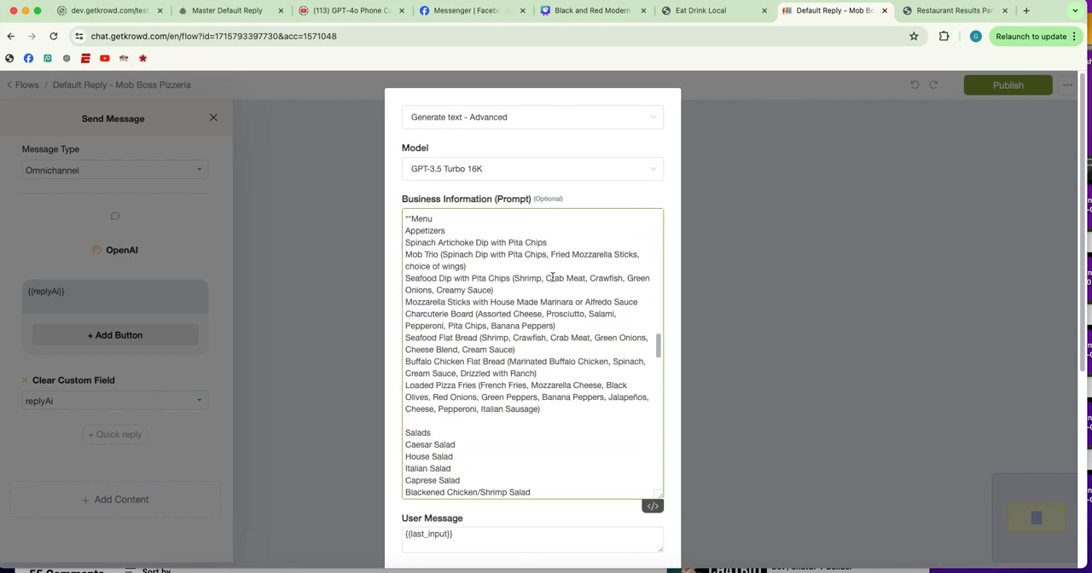
scroll(553, 277, "down", 20)
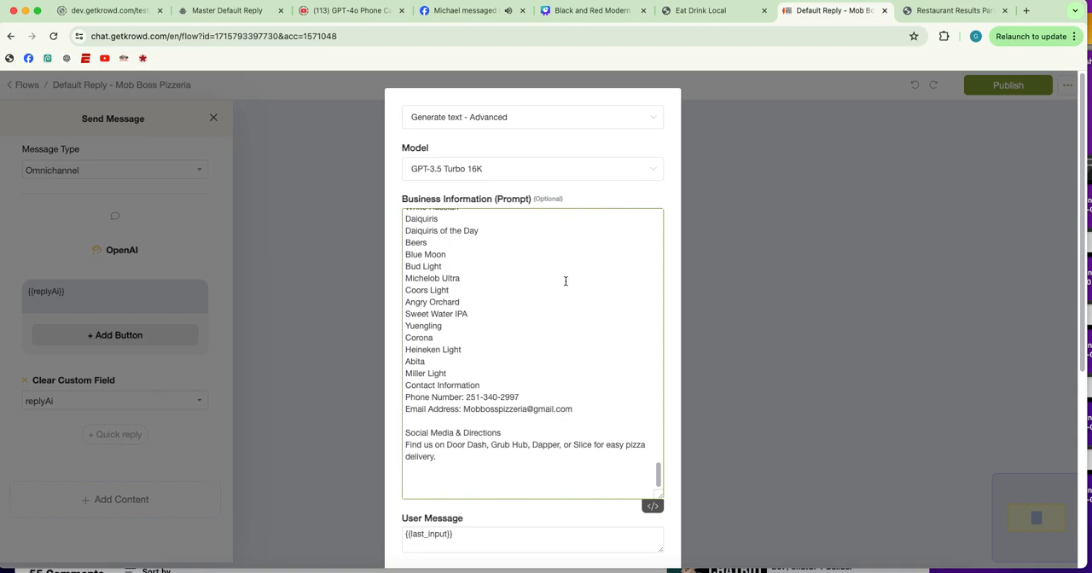
scroll(565, 281, "down", 5)
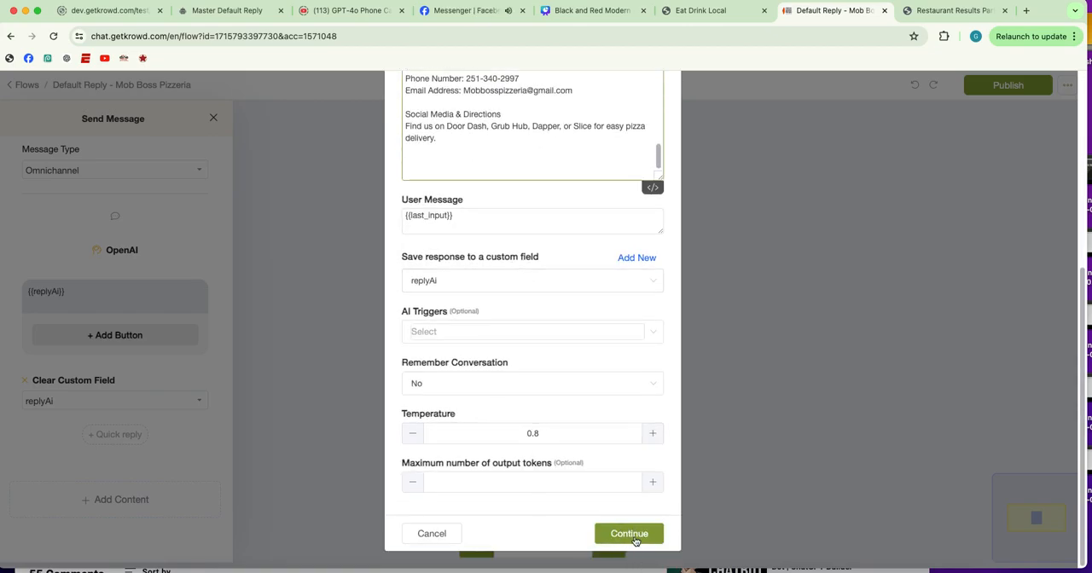
left_click(641, 536)
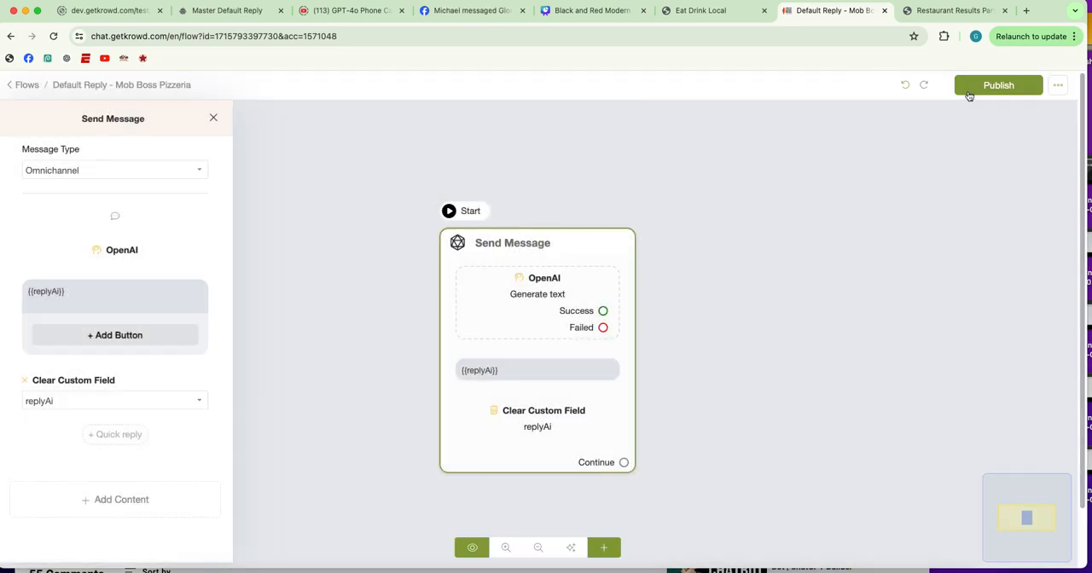
left_click(964, 87)
Return to the flow list and open the Master Default Reply flow
left_click(27, 85)
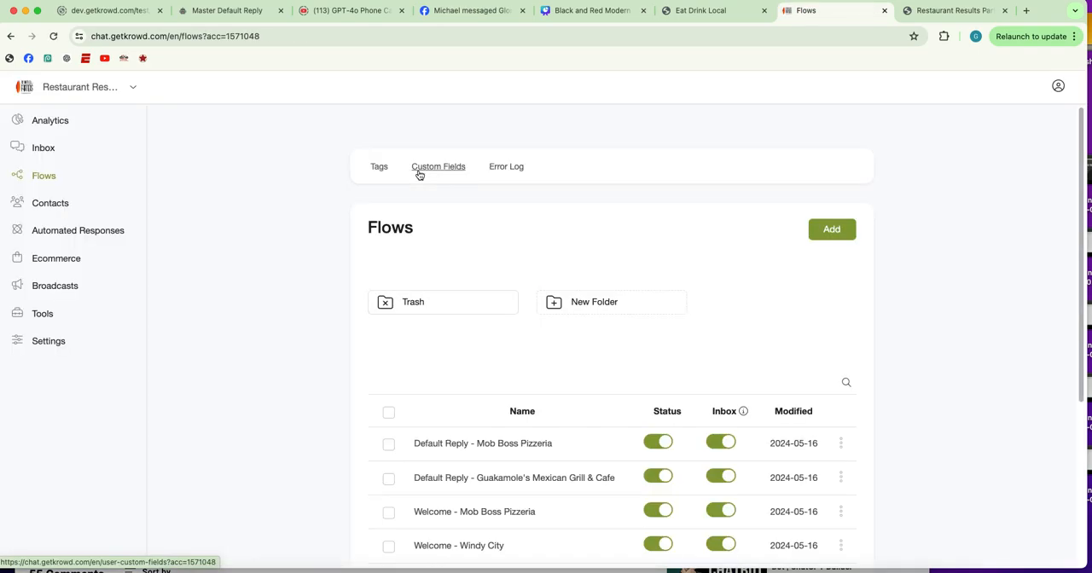
scroll(422, 188, "down", 5)
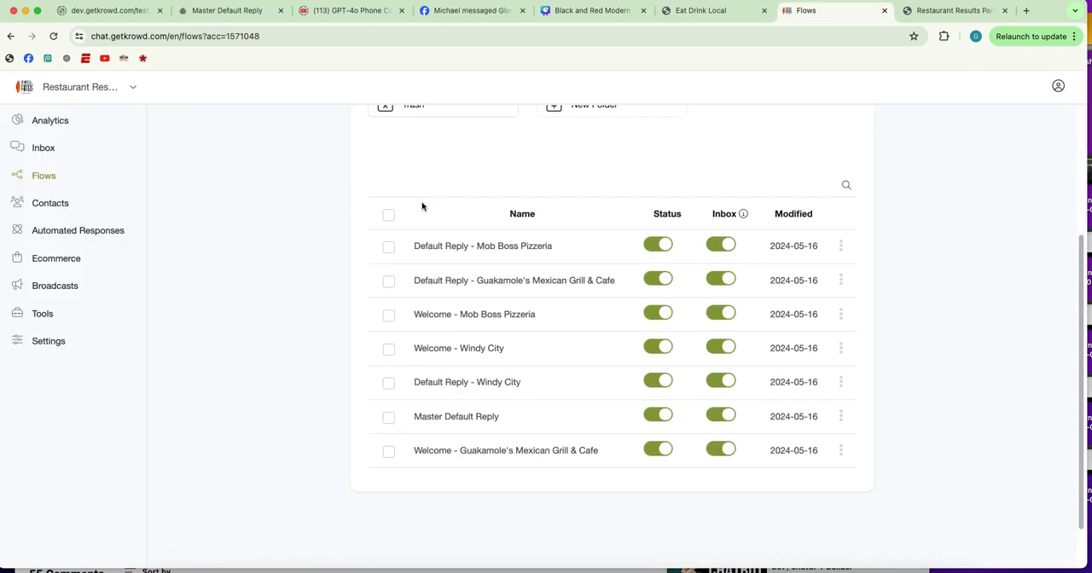
scroll(478, 382, "down", 1)
left_click(491, 415)
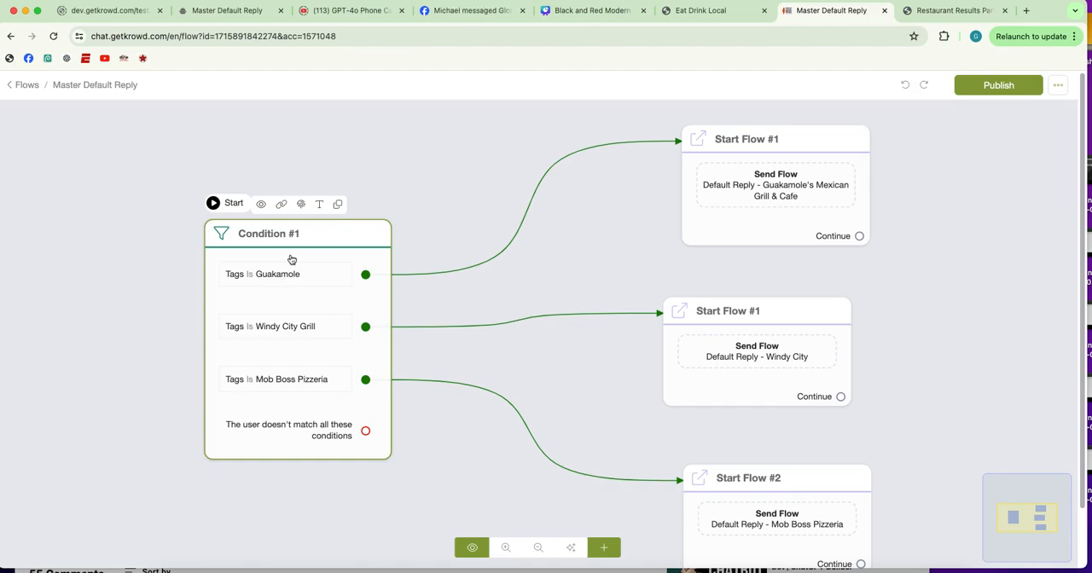
Add an empty Condition step, try it as the starting step, restore the tag condition as the start, and delete the empty one
left_click(607, 547)
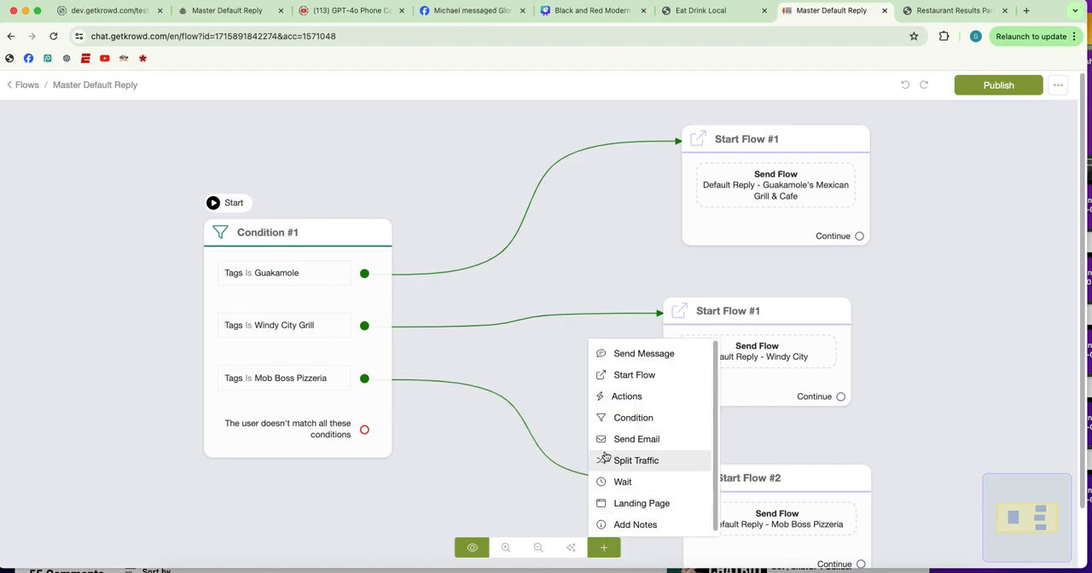
left_click(614, 421)
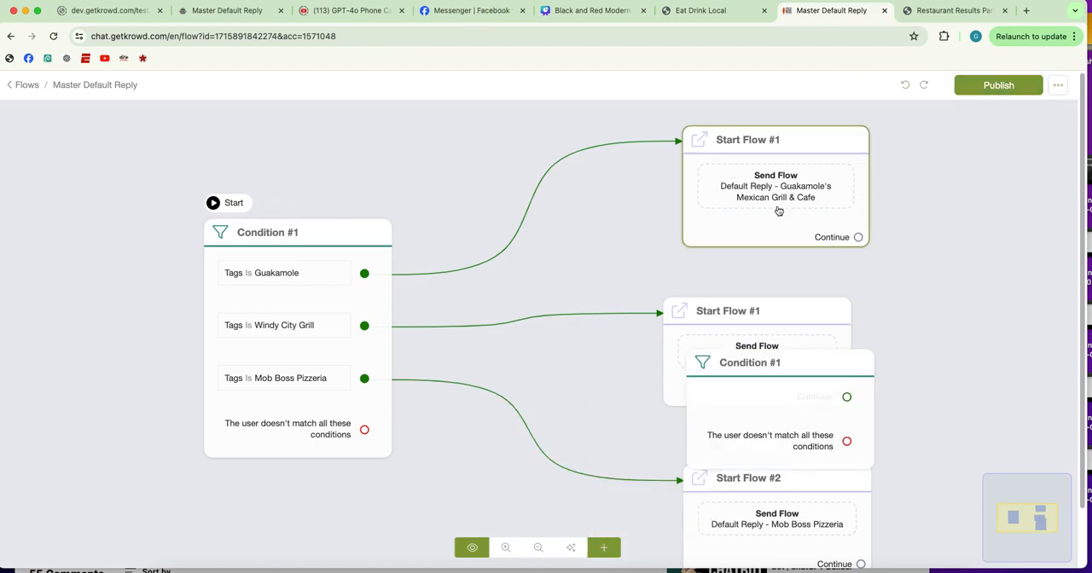
left_click_drag(816, 389, 127, 182)
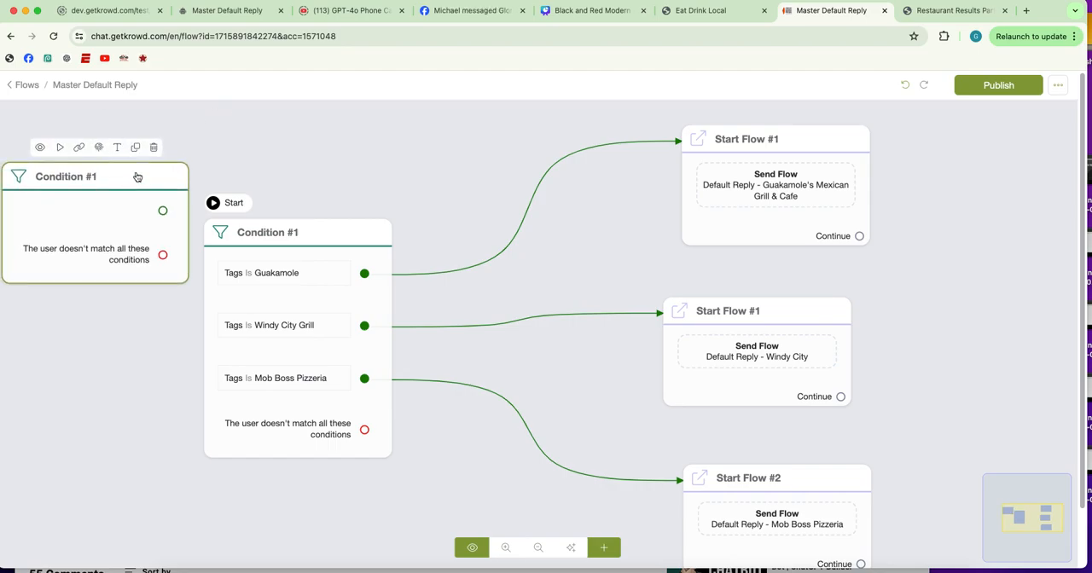
left_click(60, 147)
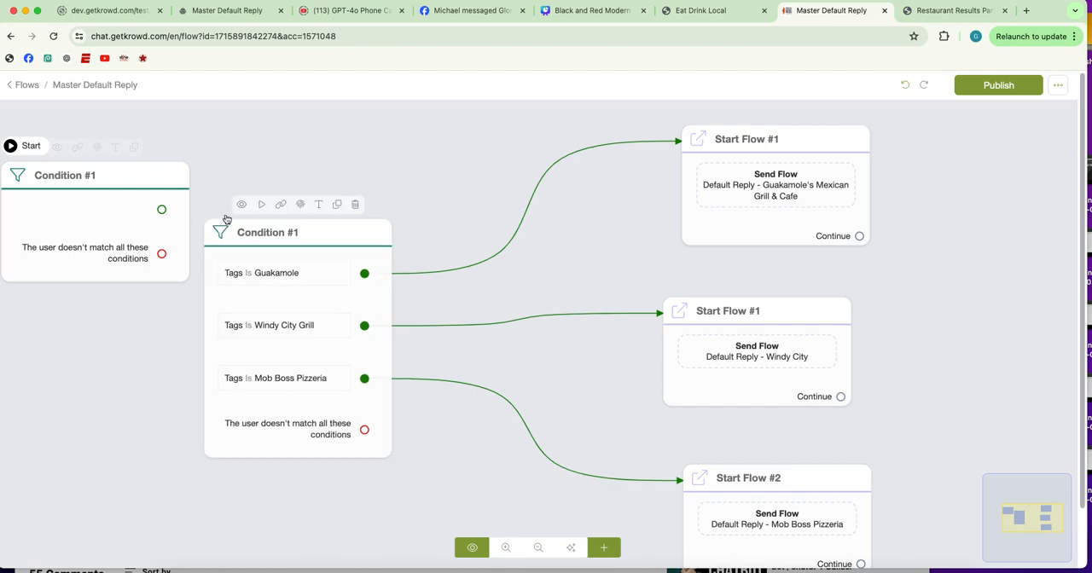
left_click(262, 205)
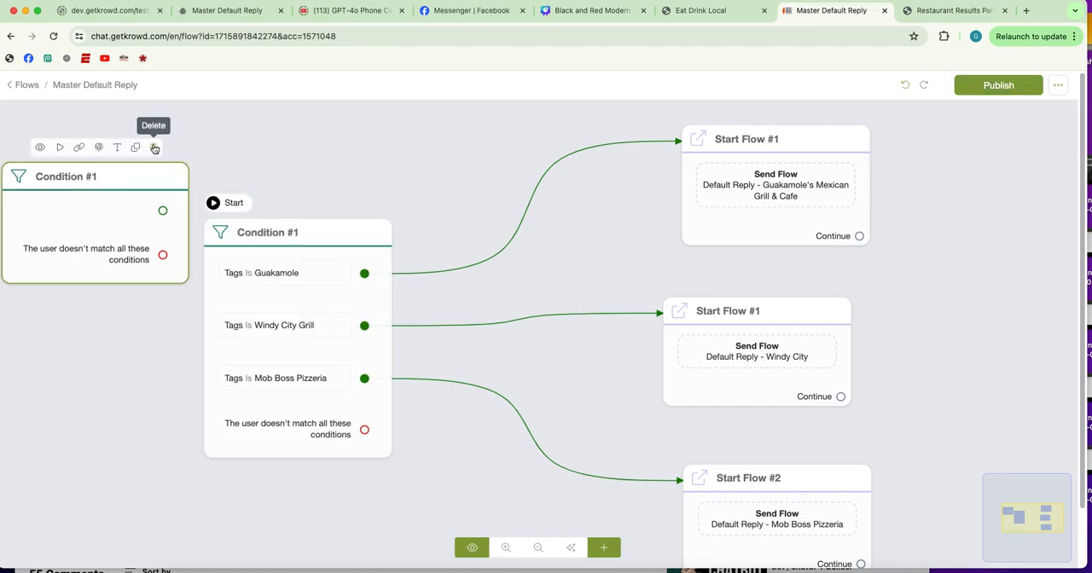
left_click(155, 148)
Add an empty Start Flow step beside the Windy City one and delete it again
left_click_drag(395, 185, 362, 171)
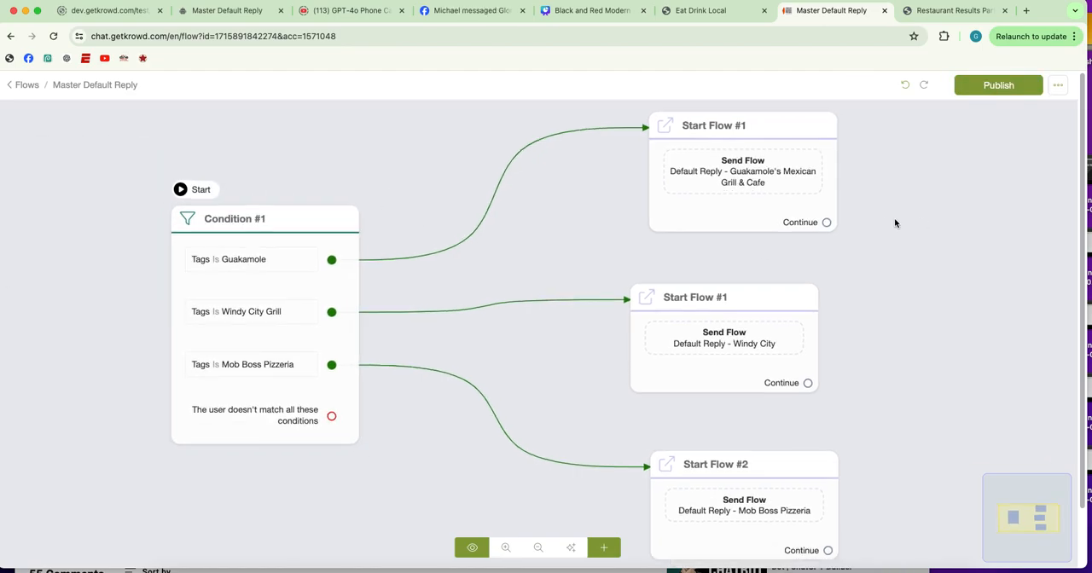
left_click(605, 549)
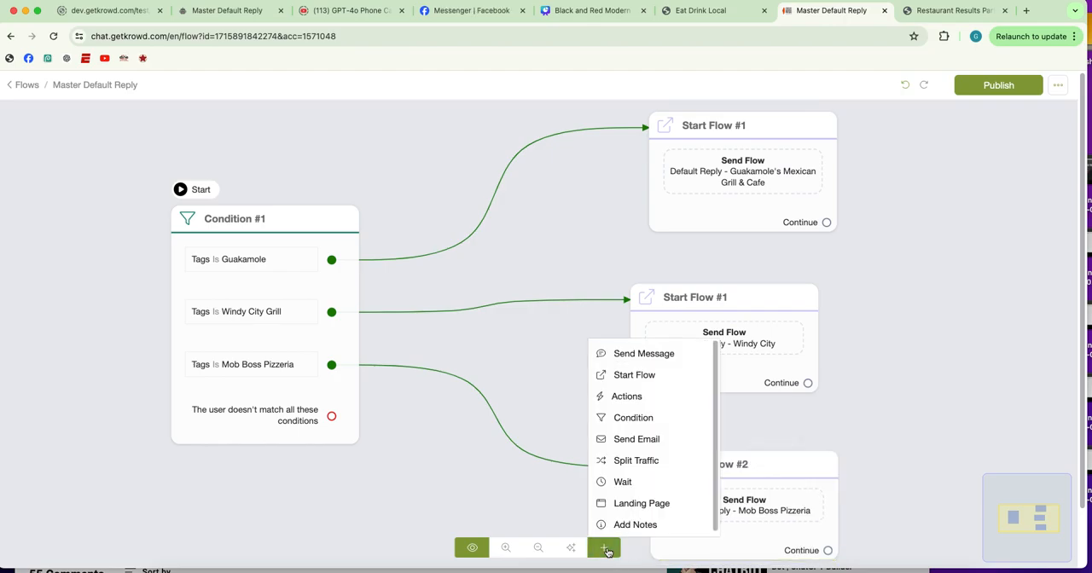
left_click(679, 375)
left_click_drag(836, 409, 949, 303)
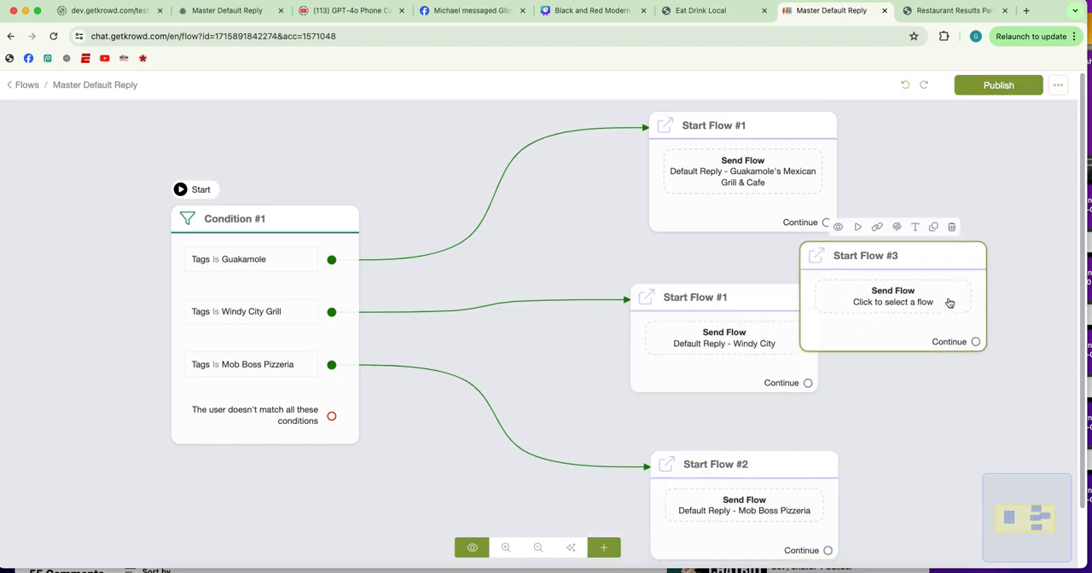
left_click(952, 227)
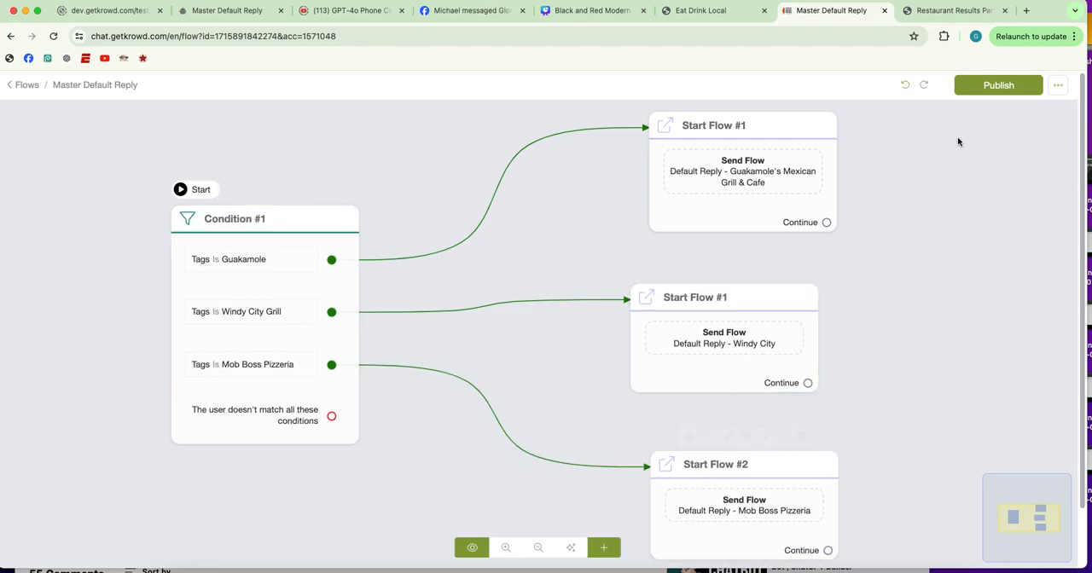
Publish the Master Default Reply flow and return to the flow list
left_click(982, 91)
left_click(28, 85)
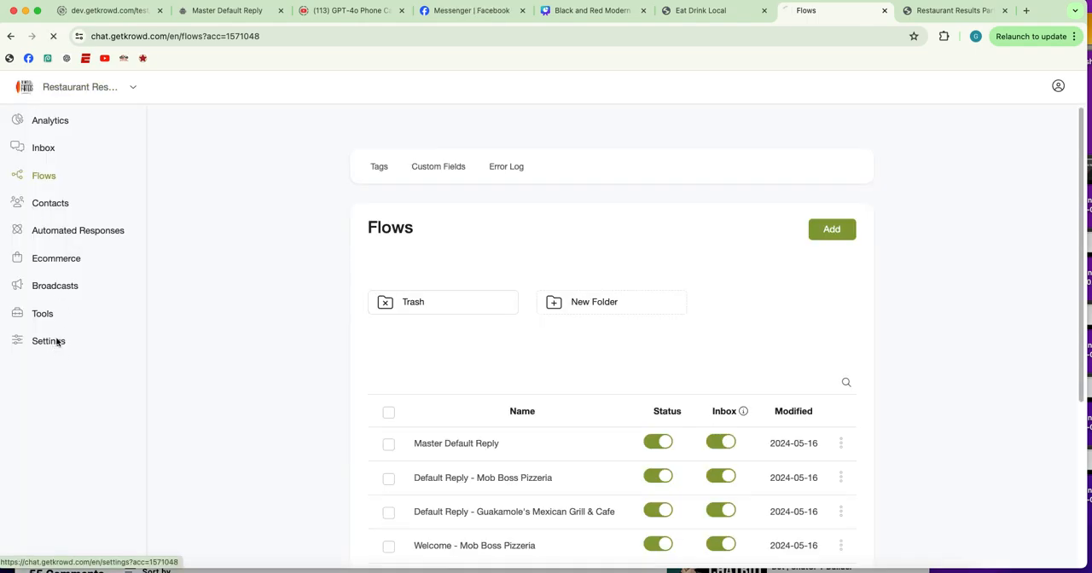
Check the account's OpenAI ChatGPT integration settings and its business information prompt, closing the prompt without changes
left_click(58, 341)
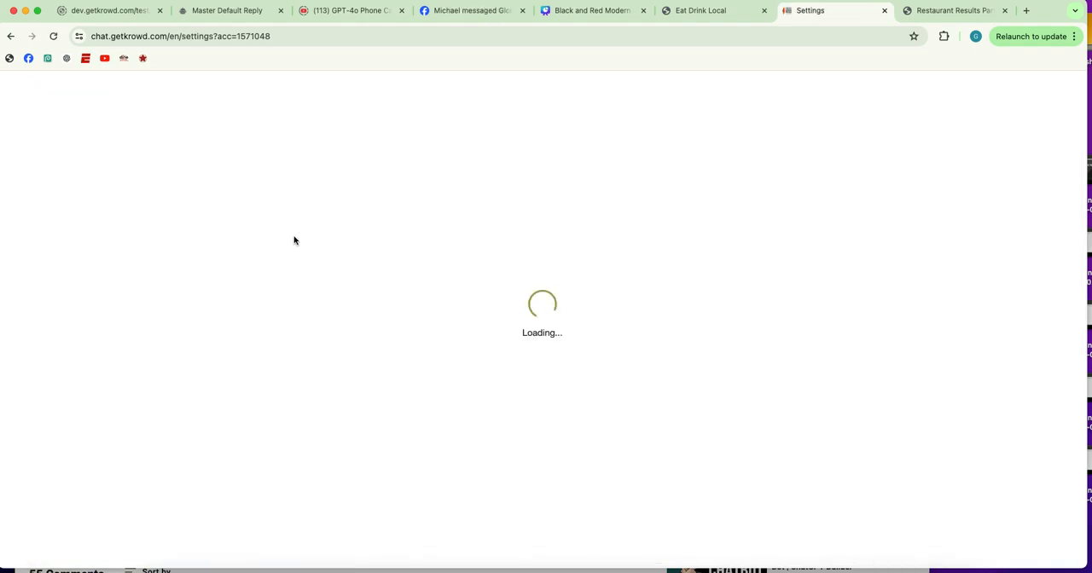
left_click(499, 175)
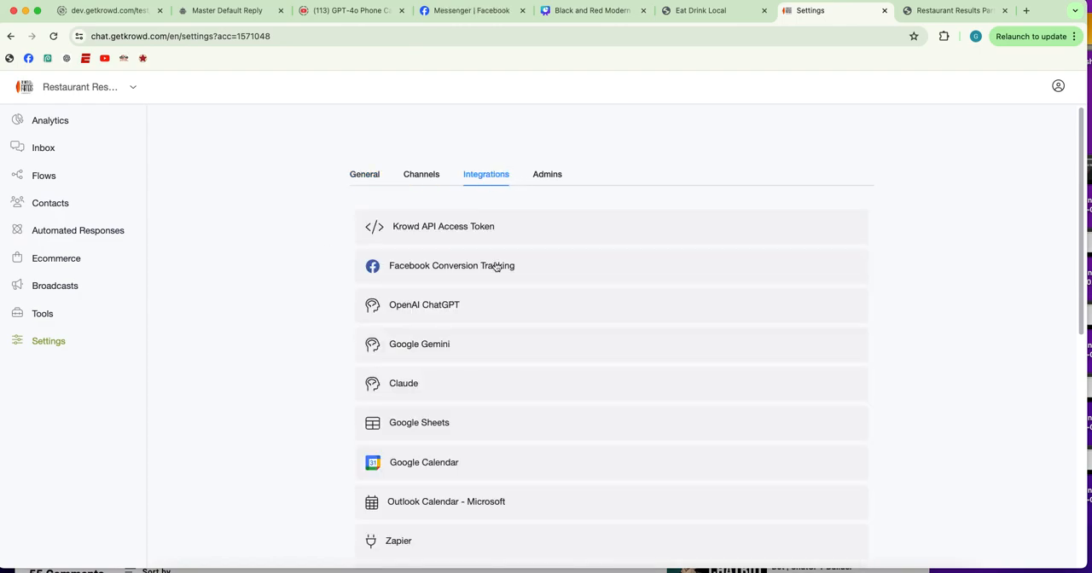
left_click(452, 307)
scroll(681, 294, "down", 4)
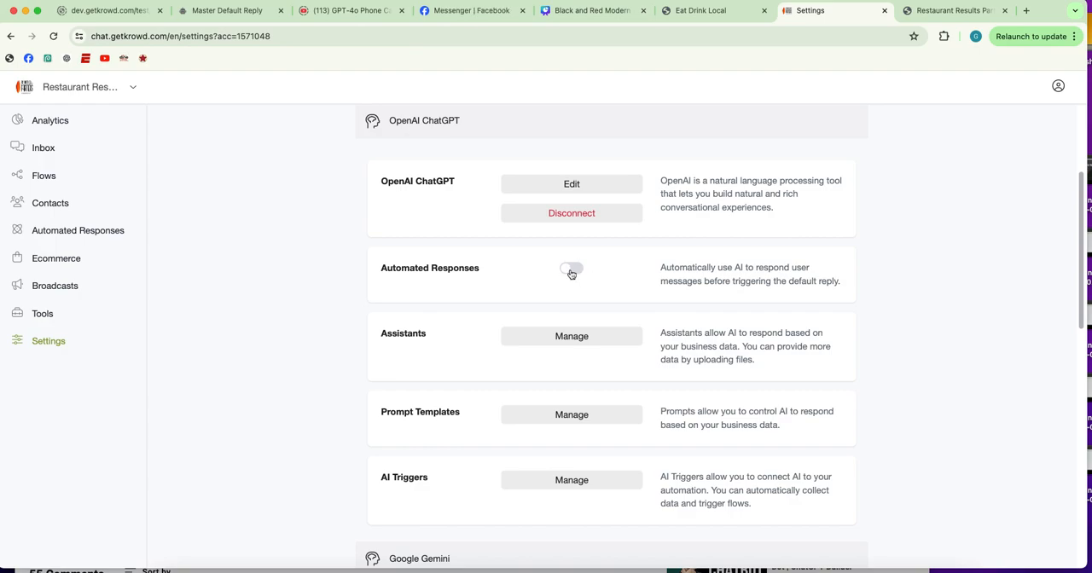
left_click(530, 185)
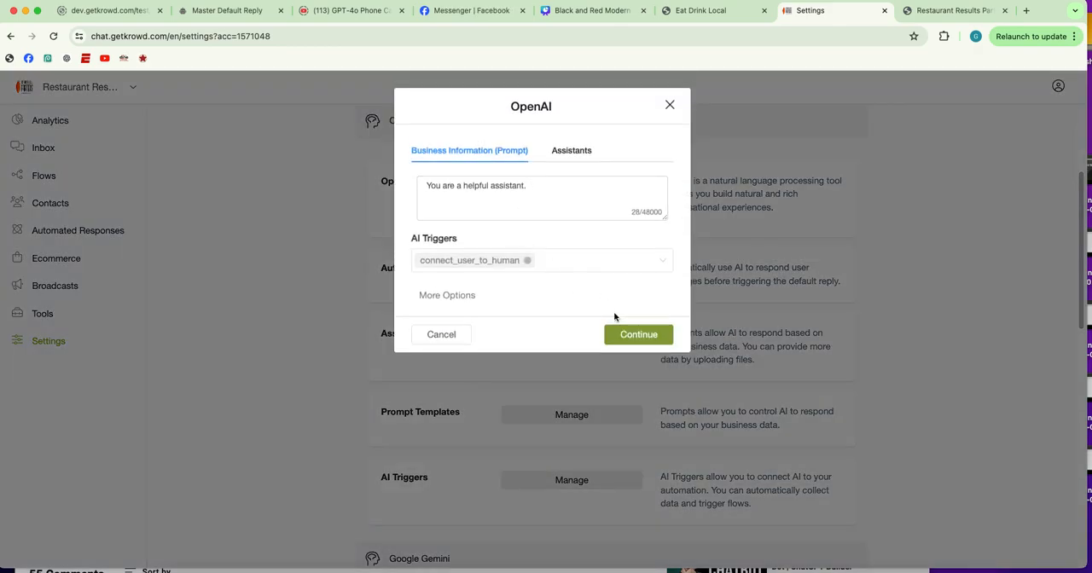
left_click(440, 341)
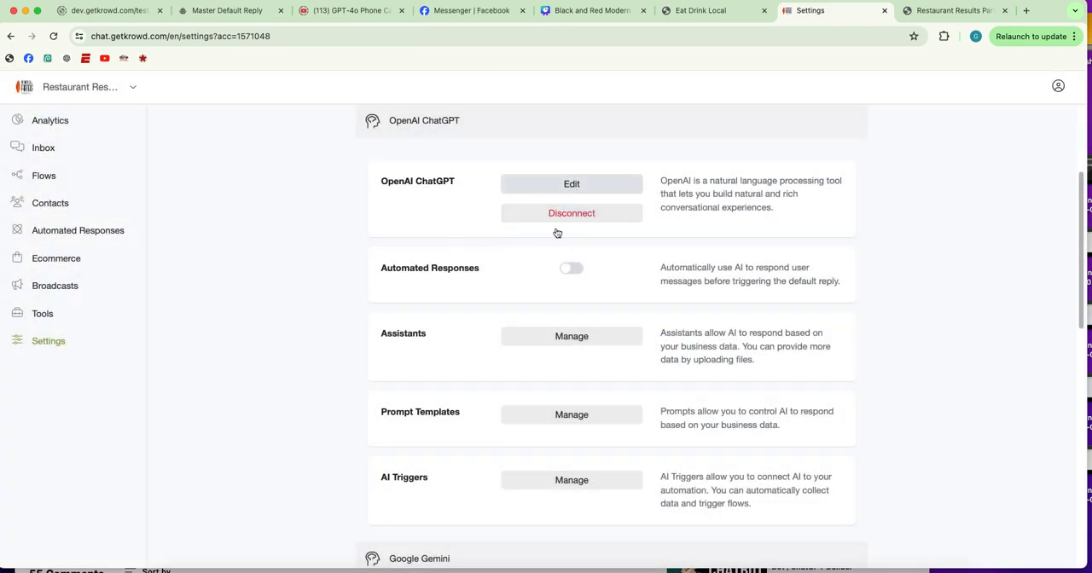
Set the account's Default Reply to the Master Default Reply flow in the general settings
left_click(47, 341)
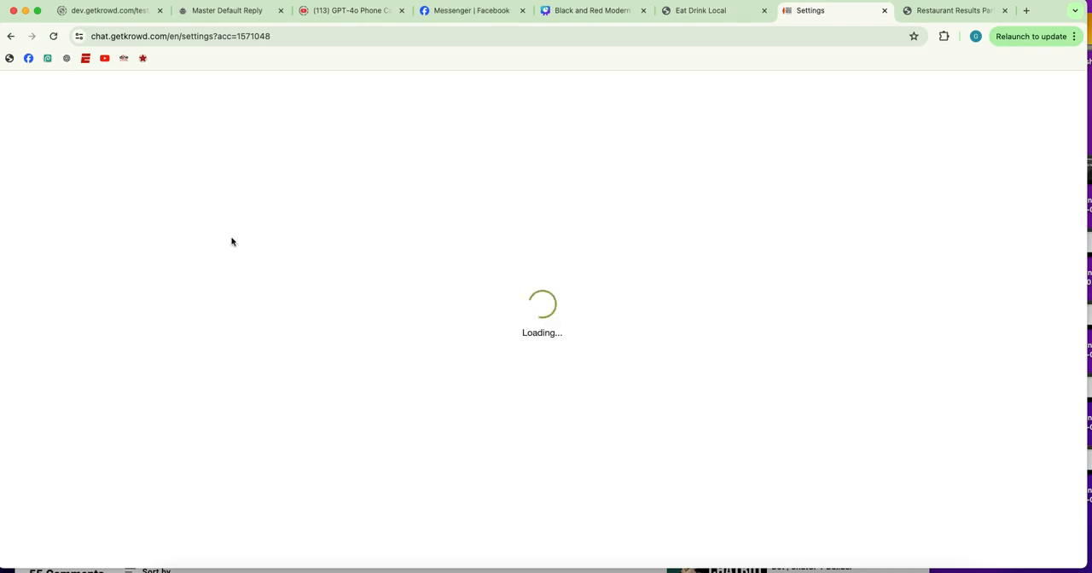
left_click(568, 244)
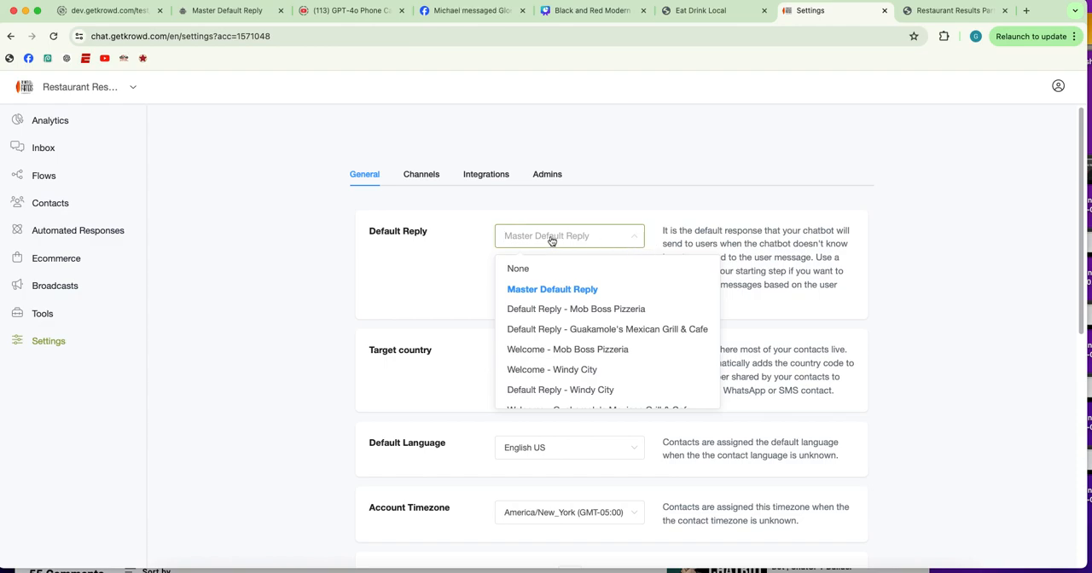
left_click(552, 290)
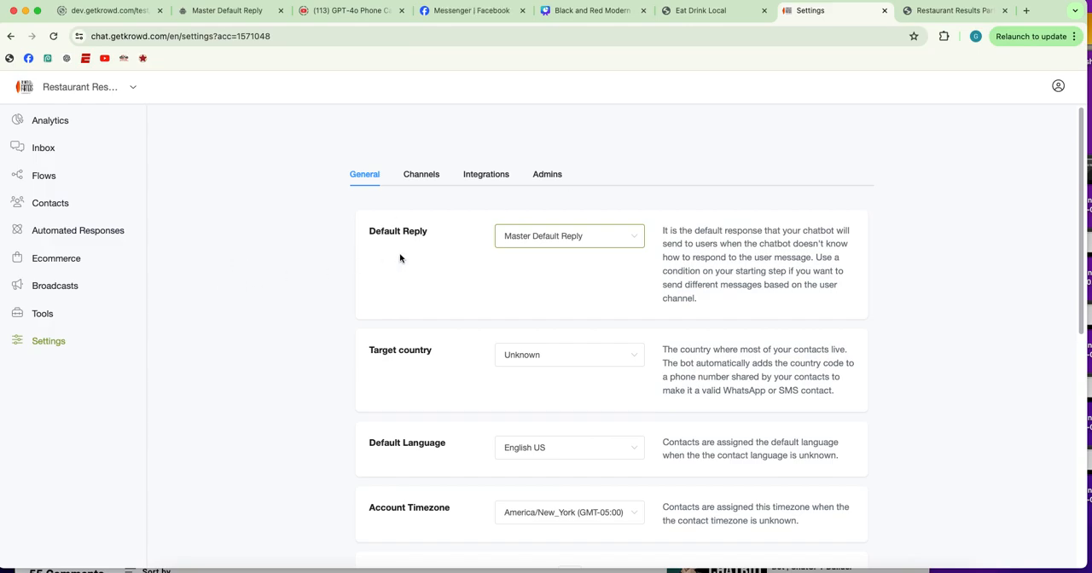
scroll(399, 257, "down", 5)
scroll(398, 258, "up", 5)
Copy the WebChat link of the Welcome - Guakamole's Mexican Grill & Cafe flow from the flow list
left_click(42, 176)
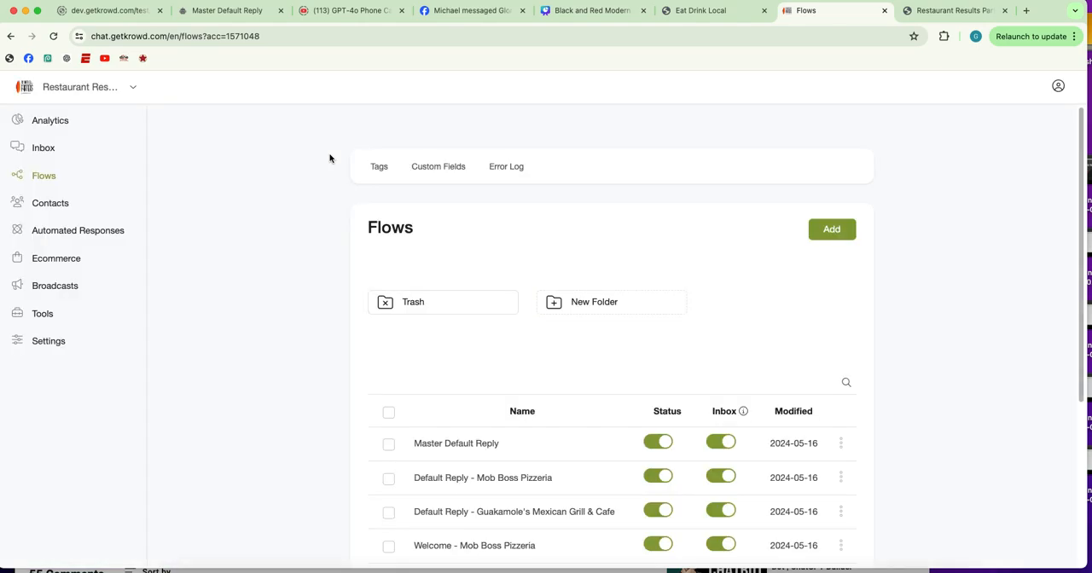
left_click_drag(680, 355, 675, 263)
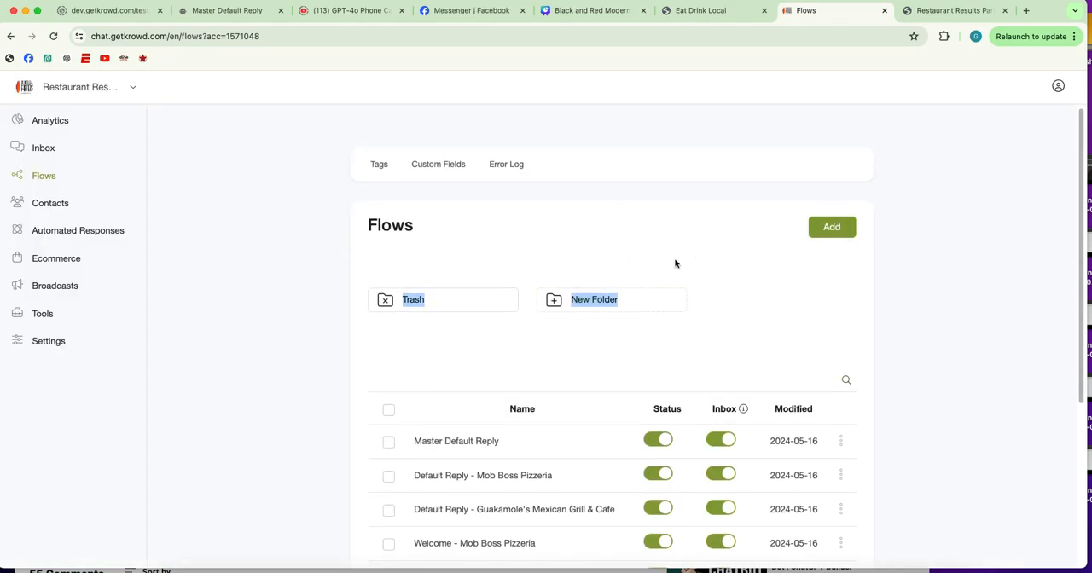
scroll(697, 247, "down", 3)
left_click(256, 302)
scroll(276, 346, "down", 1)
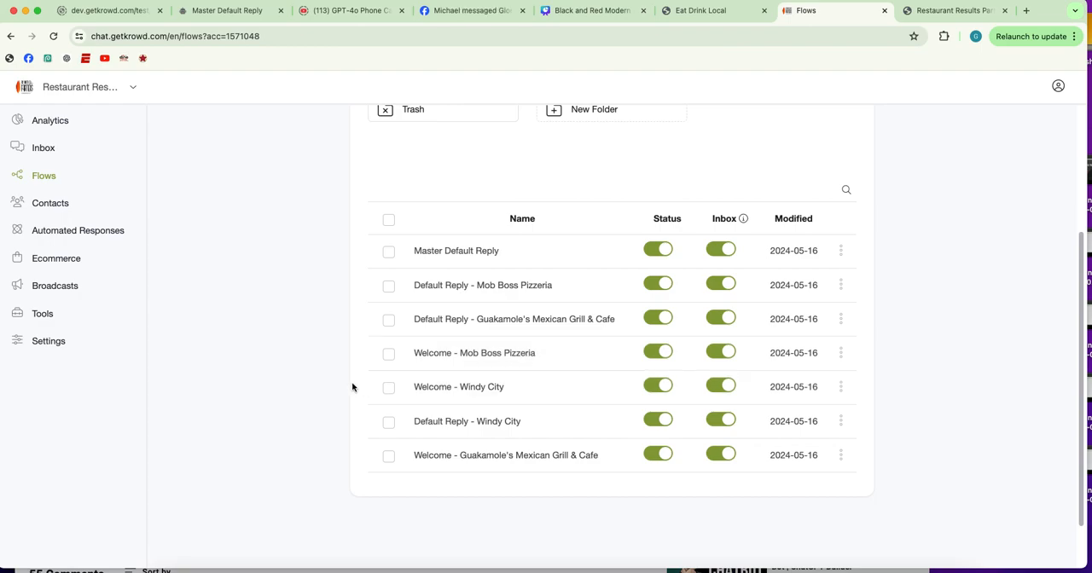
scroll(352, 382, "down", 1)
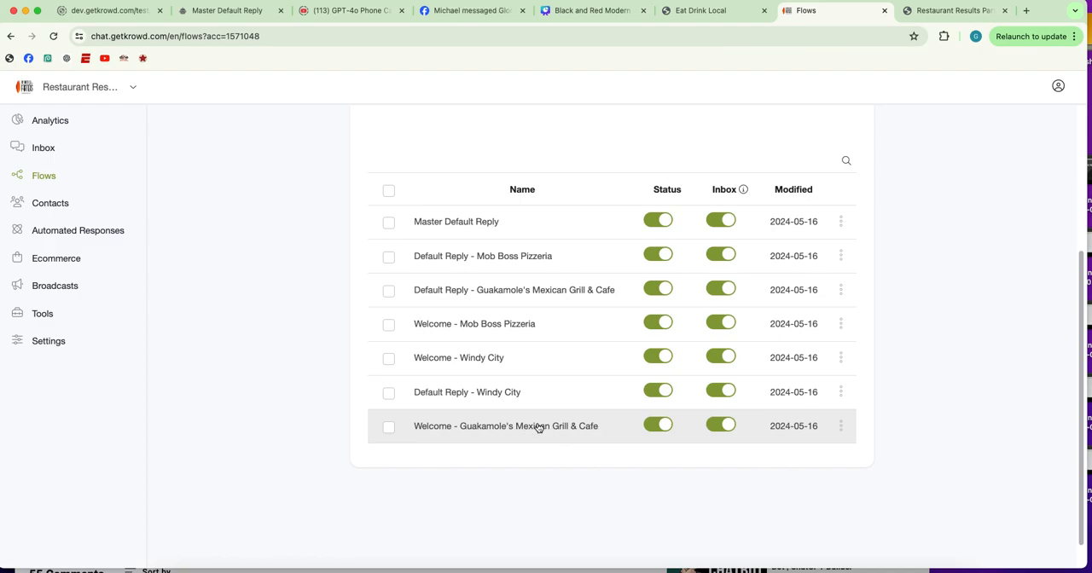
left_click(841, 427)
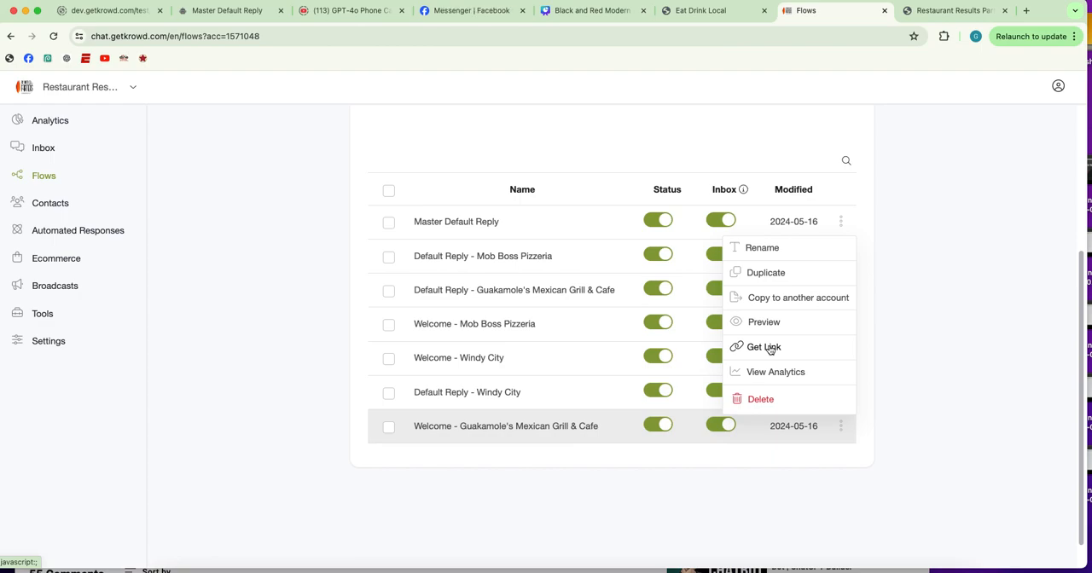
left_click(766, 348)
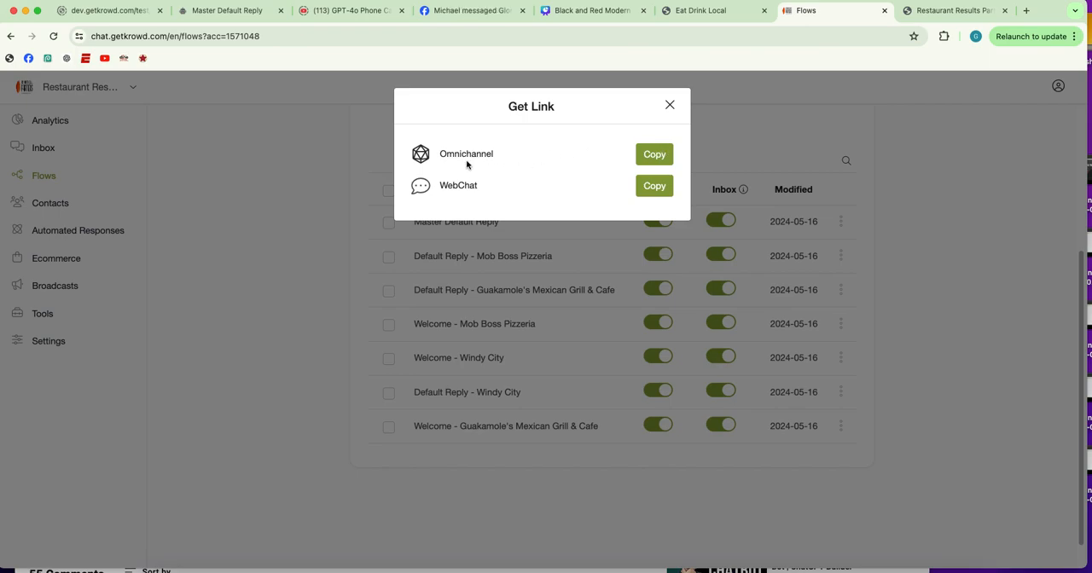
left_click(651, 188)
left_click(670, 106)
Close the old chat tab and open the copied Guakamole's WebChat link in a new tab with "&lc=0" appended to the address
left_click(1026, 10)
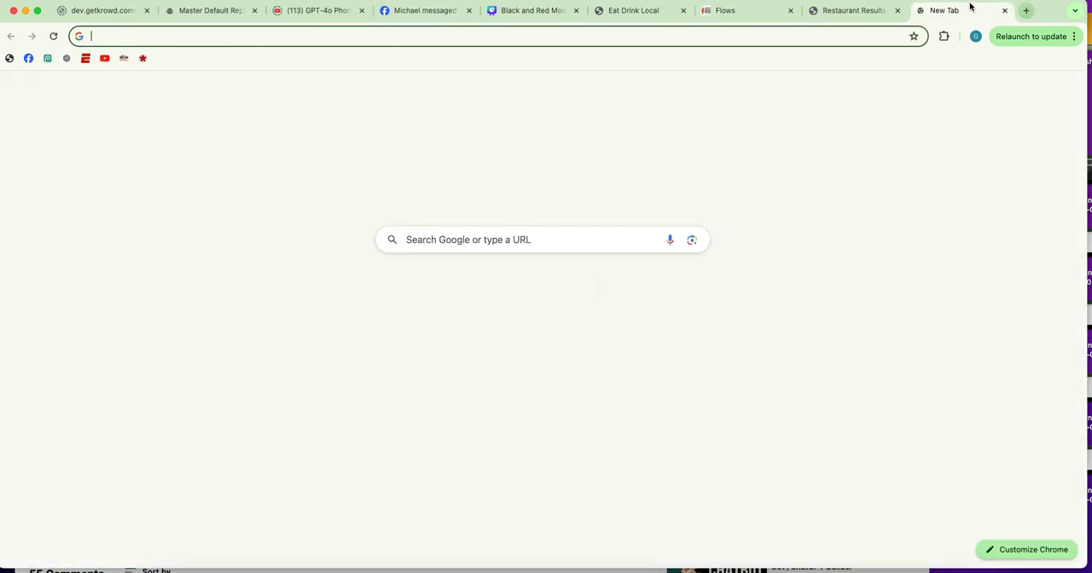
left_click(897, 10)
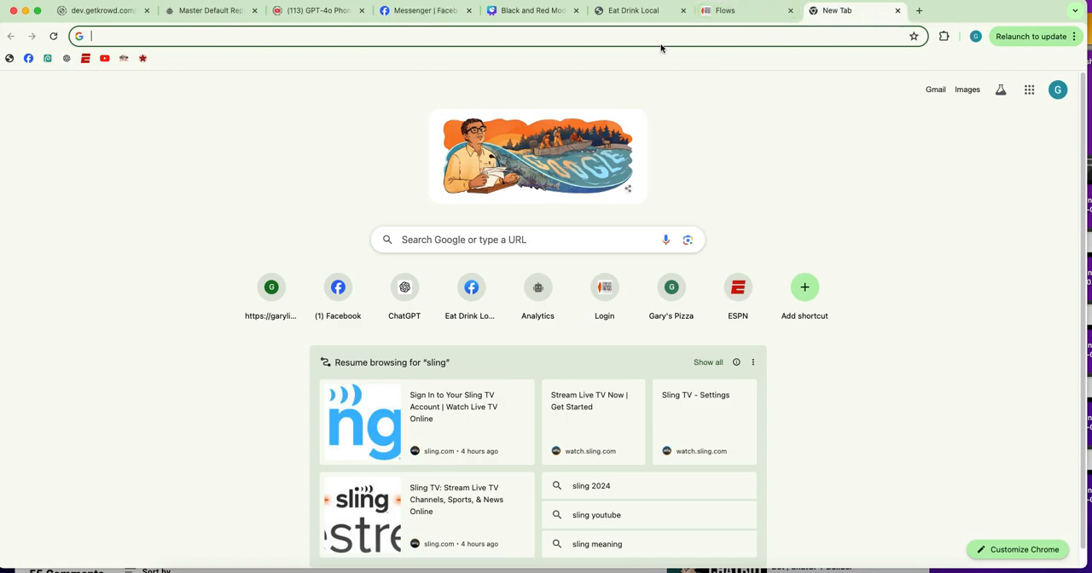
left_click(623, 39)
key("super+v")
left_click(228, 186)
left_click(397, 34)
left_click(402, 34)
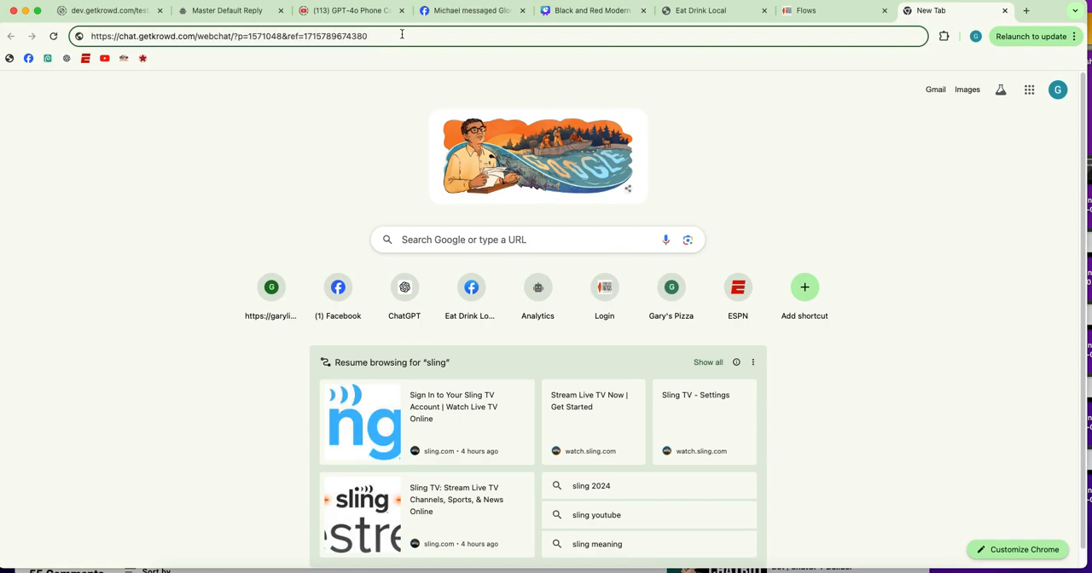
type("&lc")
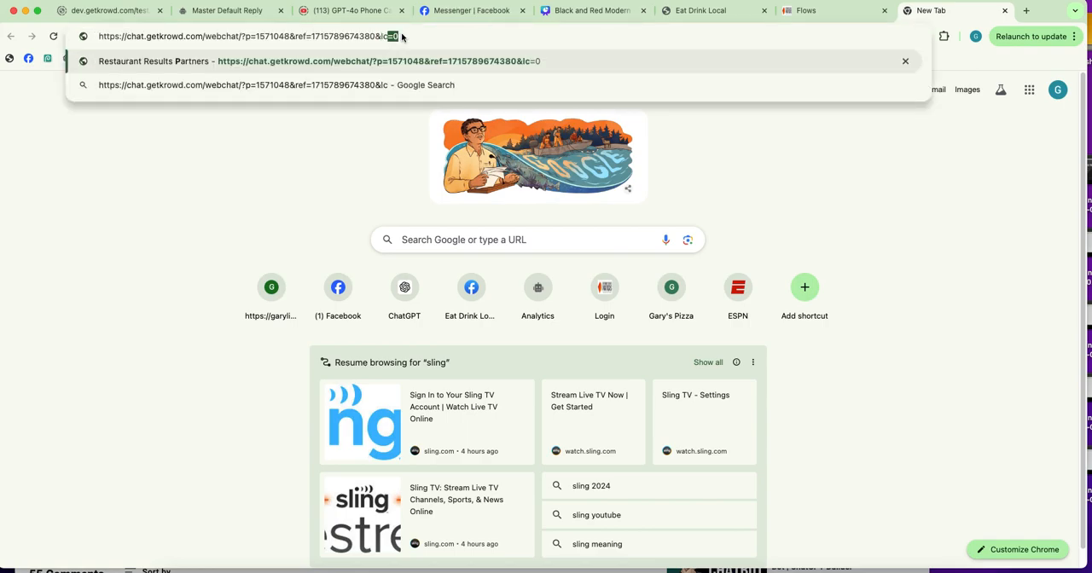
type("=0")
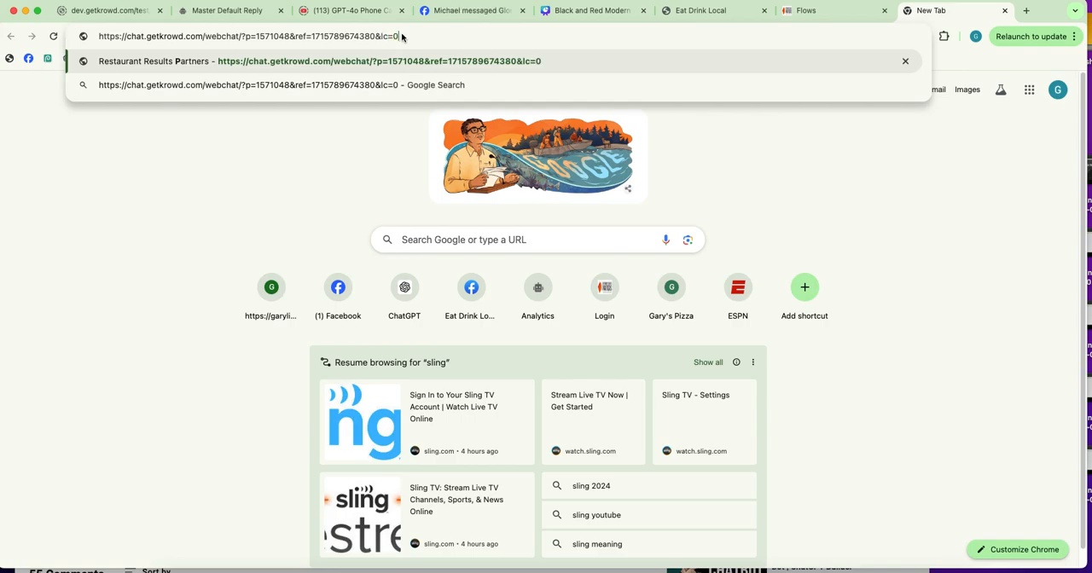
left_click(299, 174)
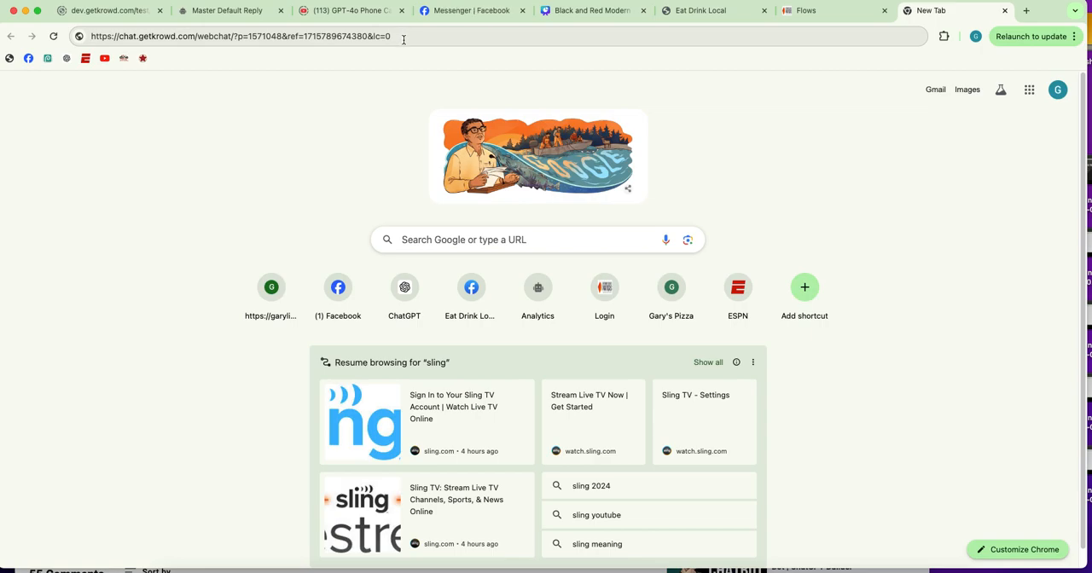
left_click(403, 38)
key("Return")
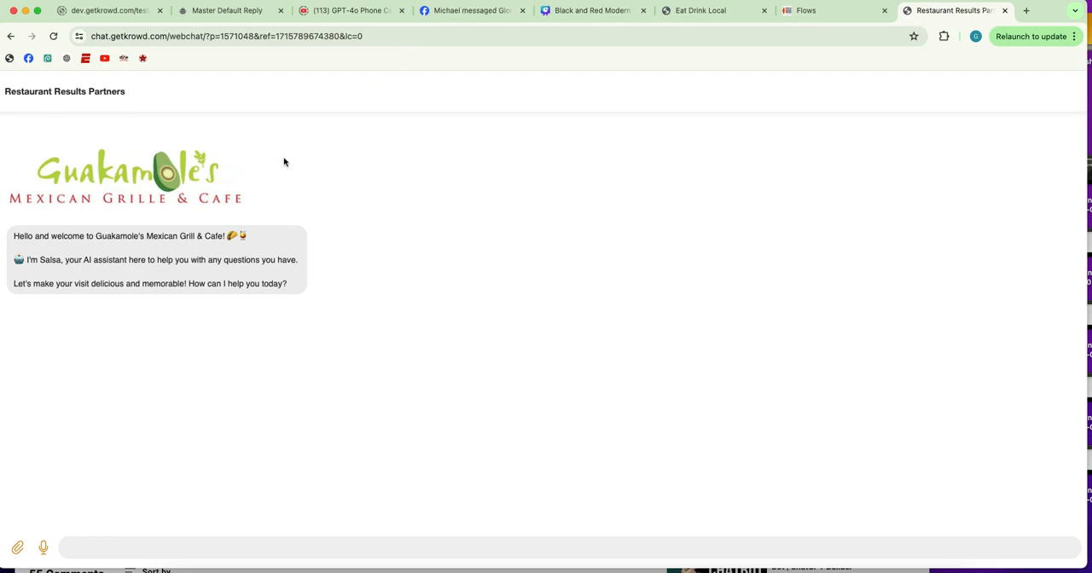
Send the Guakamole's chatbot the question "what is your location"
left_click(140, 549)
type("what is your location")
key("Return")
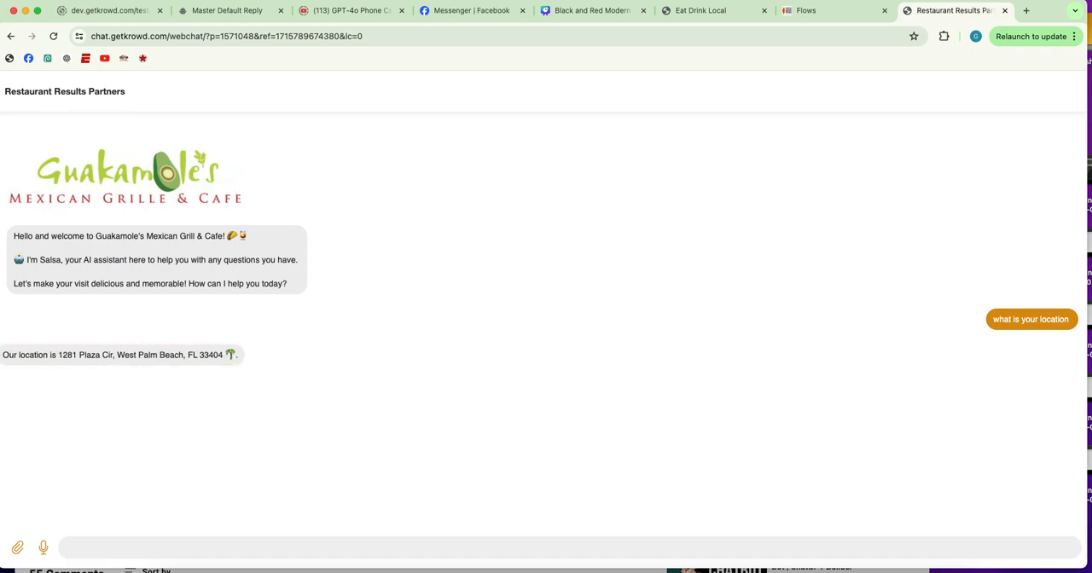
Send the Guakamole's chatbot the question "What is your name"
type("What is your name")
key("Return")
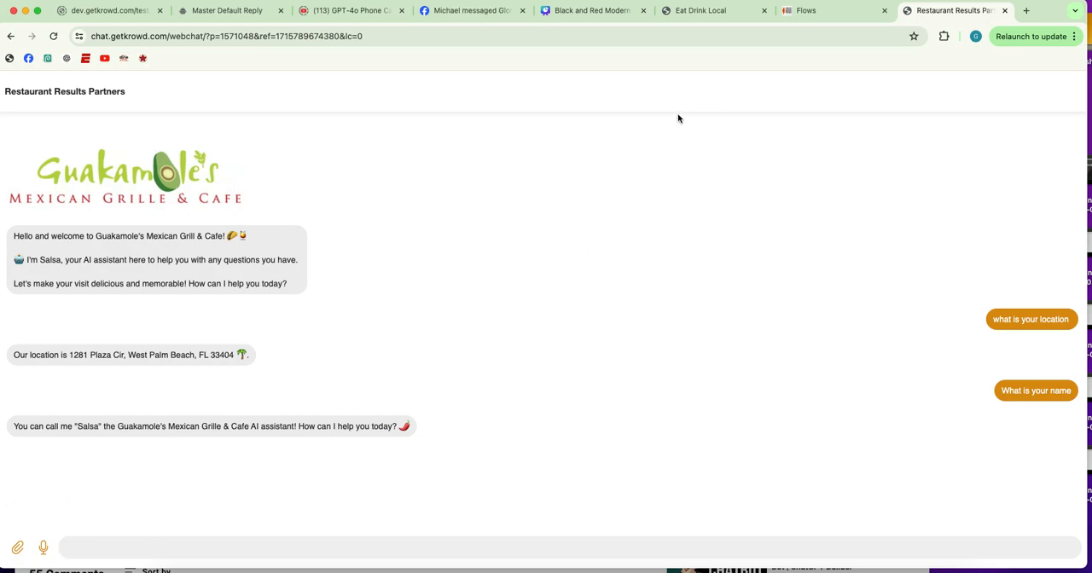
Close the Guakamole's chat and copy the WebChat link of the Welcome - Mob Boss Pizzeria flow
left_click(1004, 11)
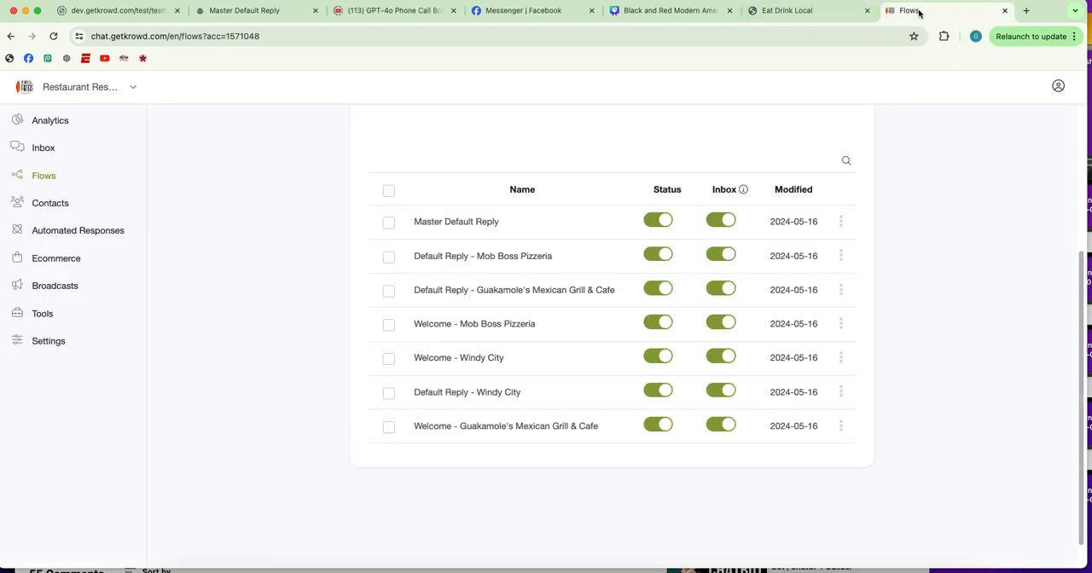
left_click(841, 324)
left_click(761, 264)
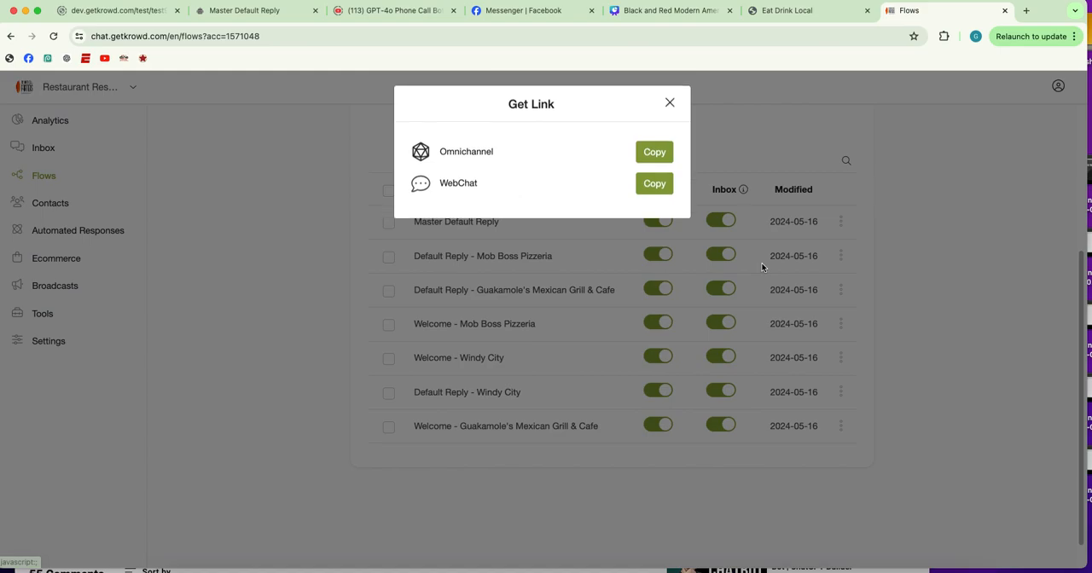
left_click(649, 186)
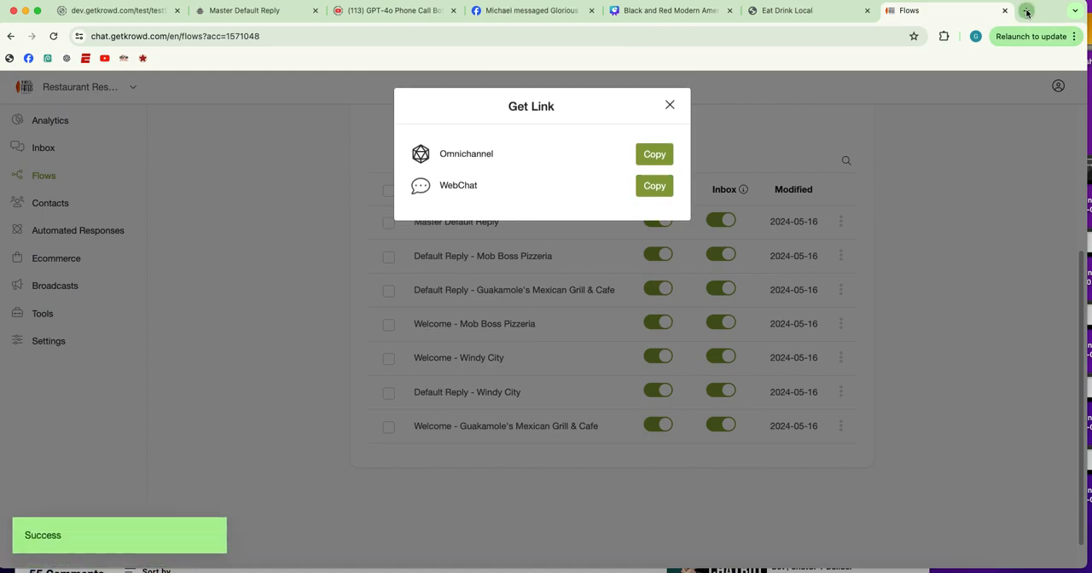
Open the copied Mob Boss Pizzeria WebChat link in a new tab with "&lc=0" appended to the address
left_click(1027, 10)
key("super+v")
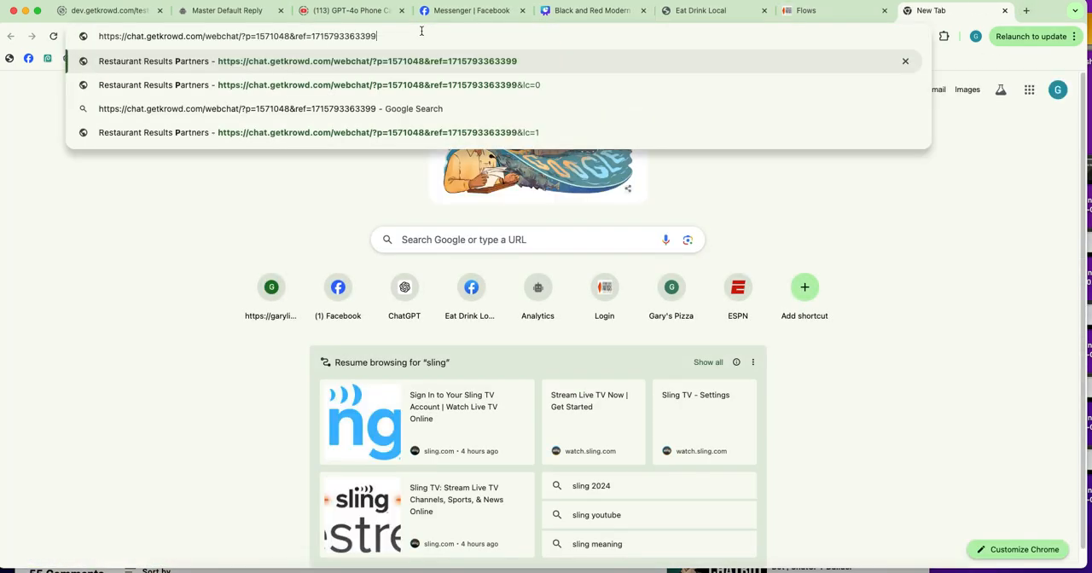
type("&l")
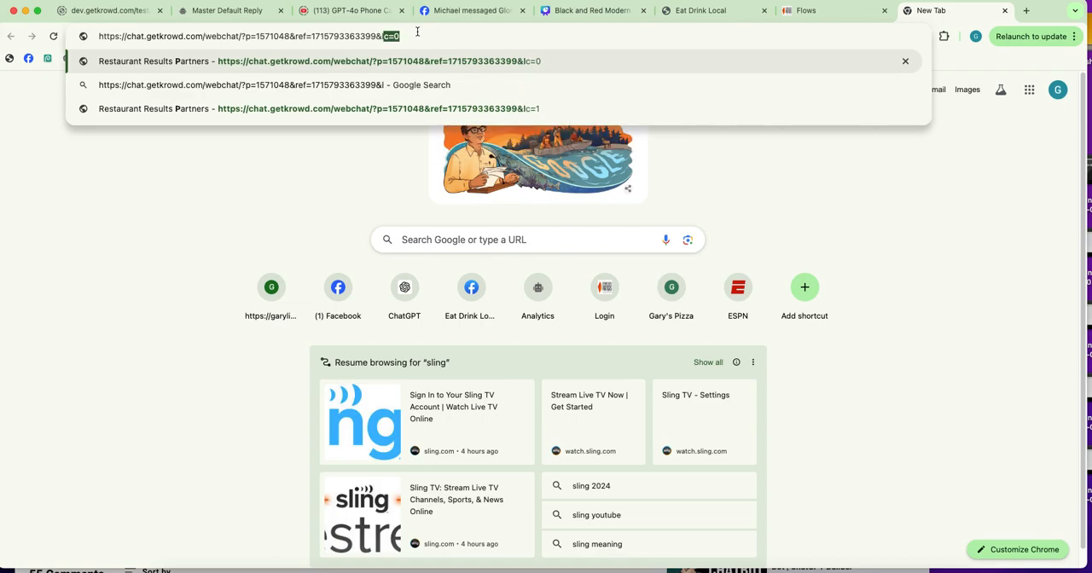
type("c=1")
key("BackSpace")
type("0")
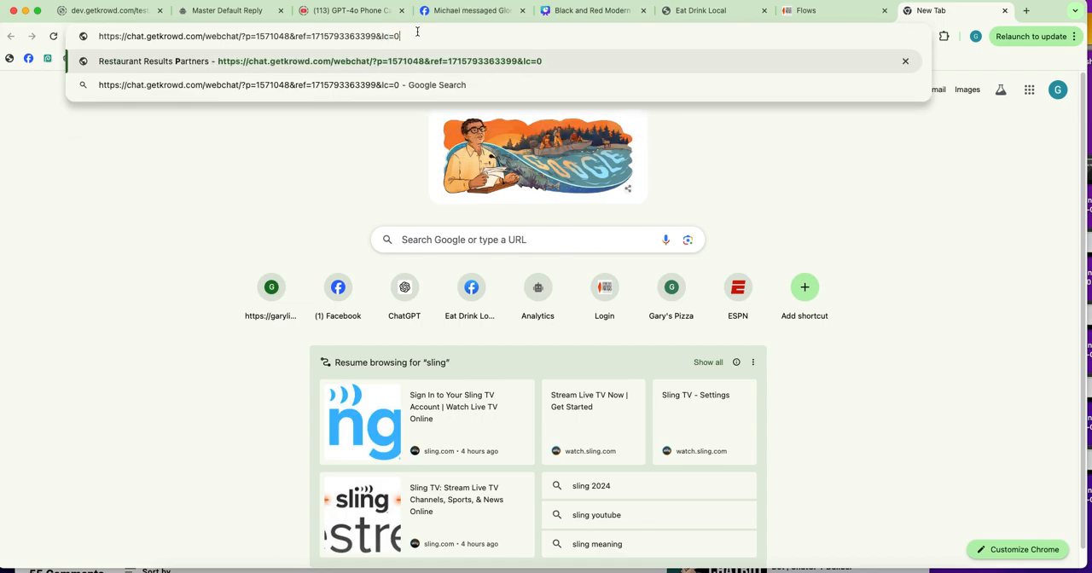
key("Return")
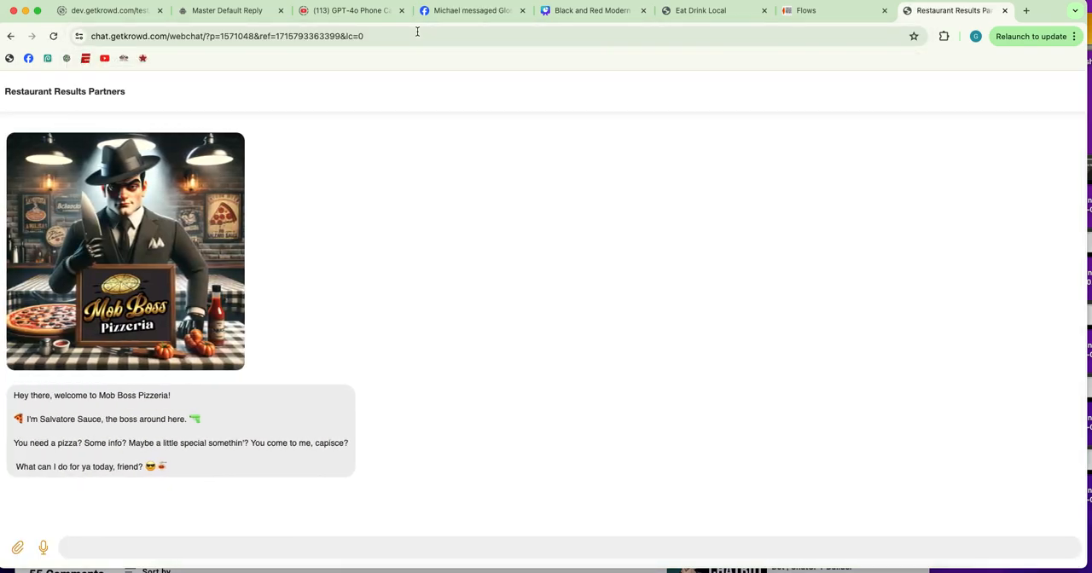
Dictate and send "Hey Bucko what kind of beers you got over that joint" to the Mob Boss Pizzeria chatbot
left_click(94, 549)
key("fn")
key("fn")
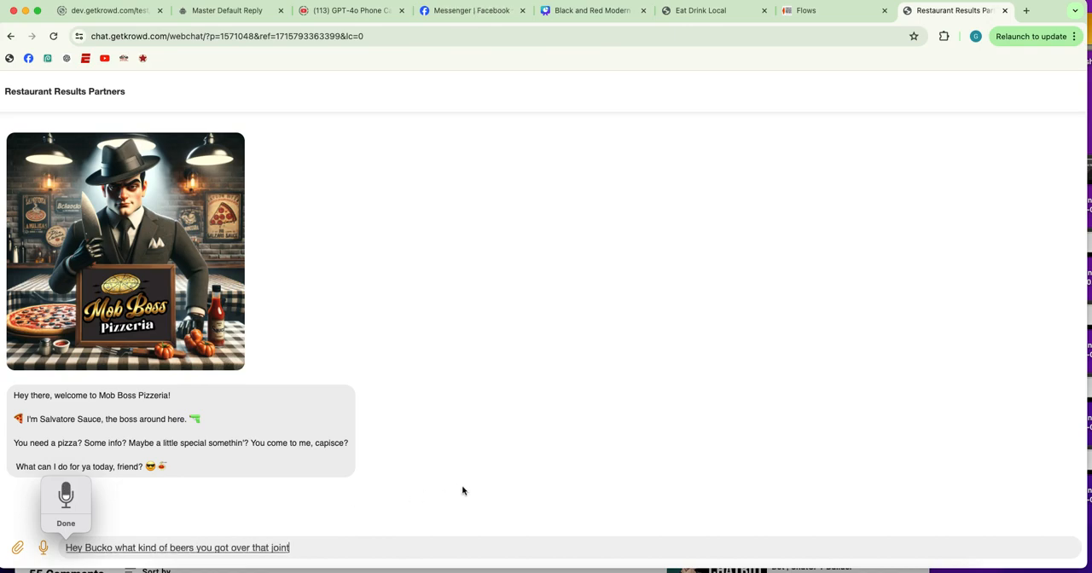
key("Return")
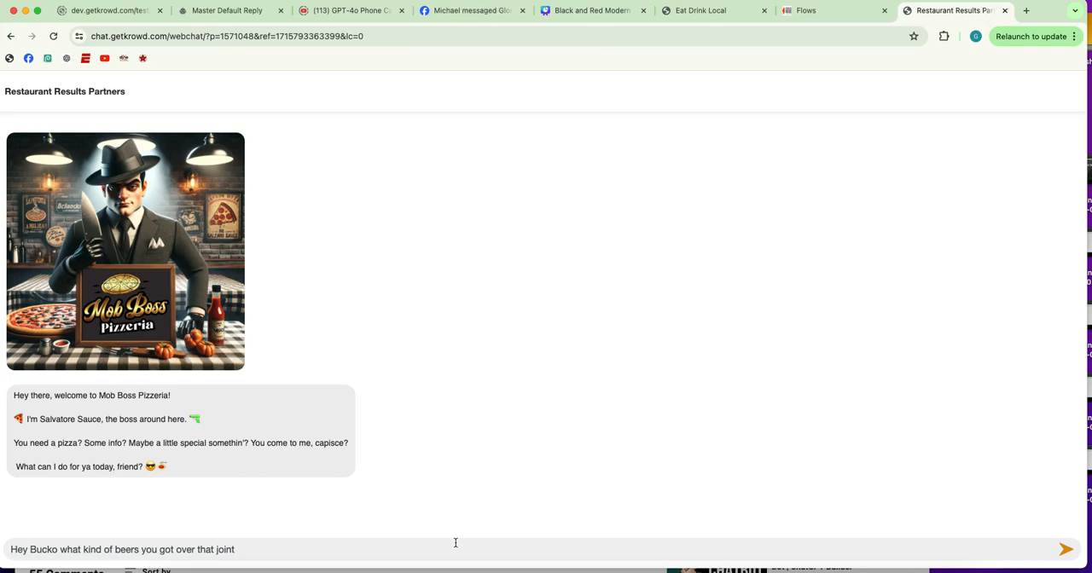
key("Return")
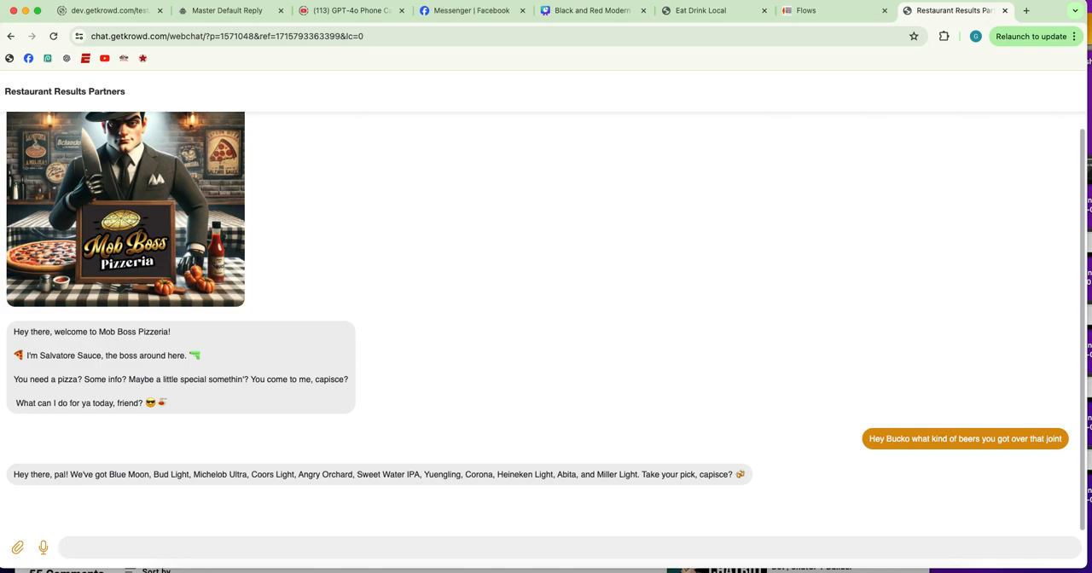
Dictate and send the Mob Boss chatbot "got any good pizza" and "I heard your wings aren't that good is that true"
key("F5")
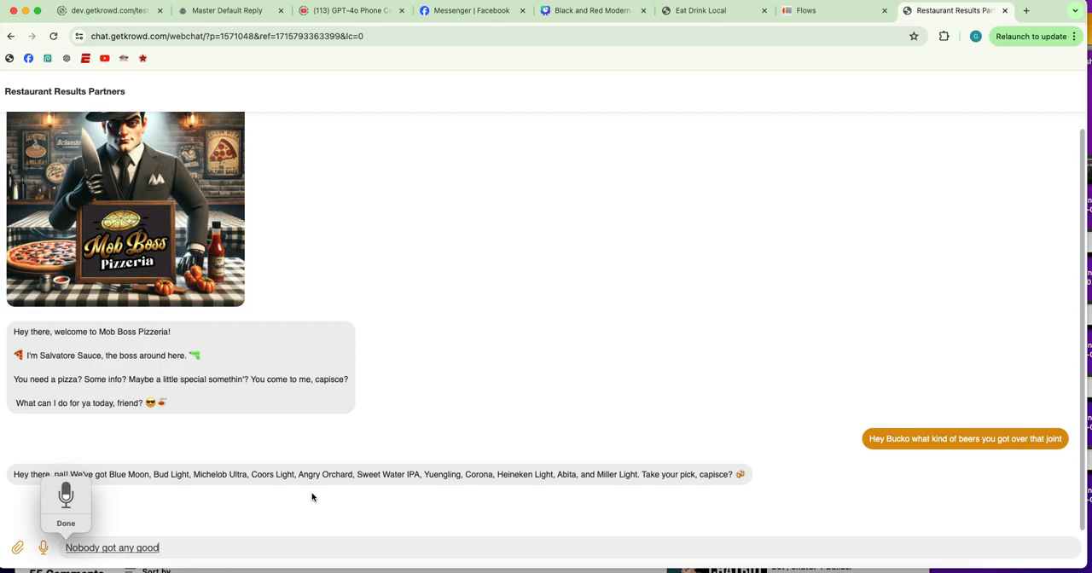
left_click(99, 548)
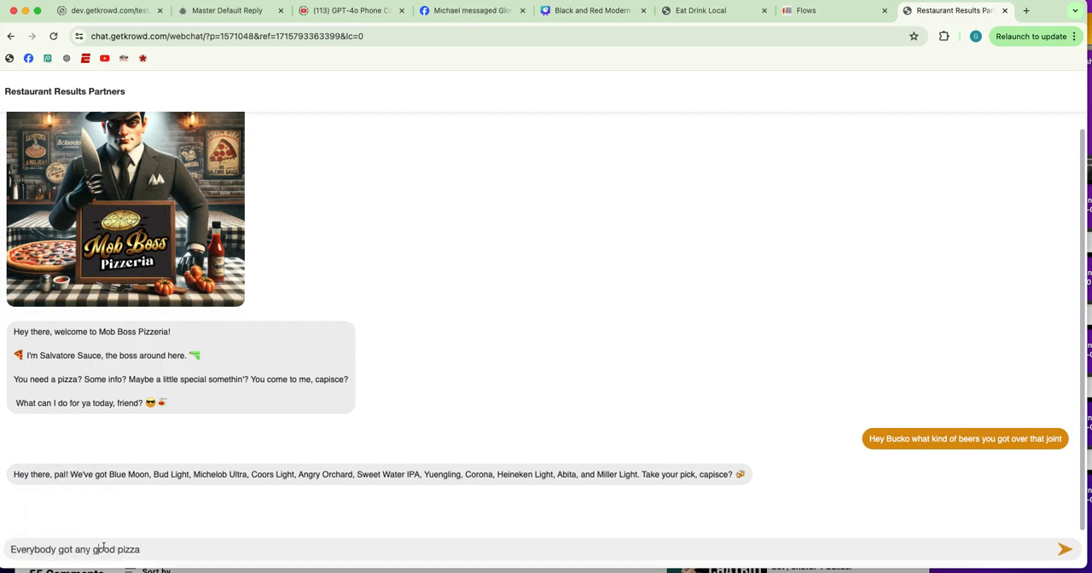
left_click_drag(57, 550, 10, 550)
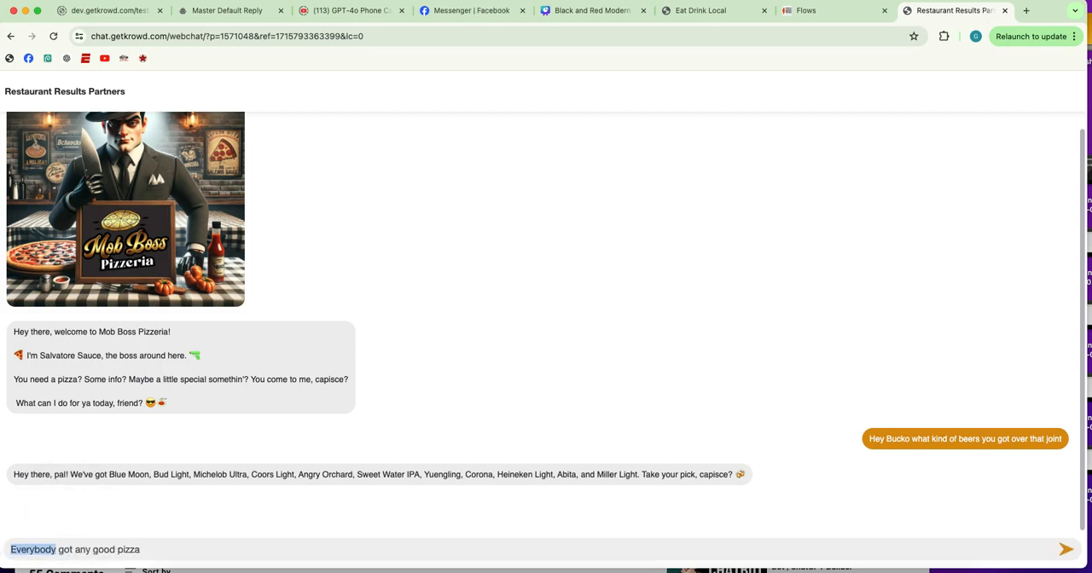
key("BackSpace")
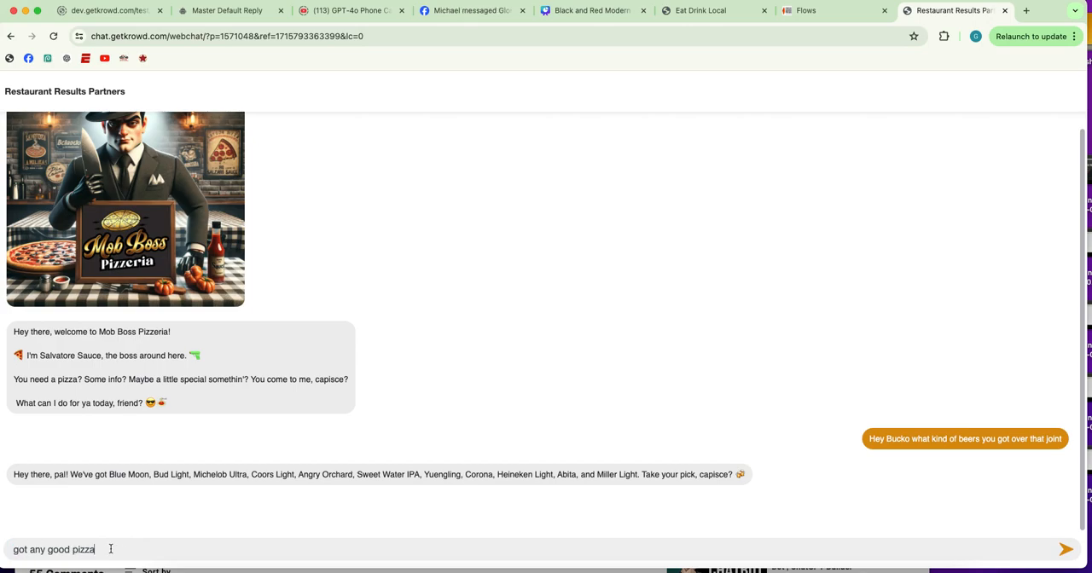
key("Return")
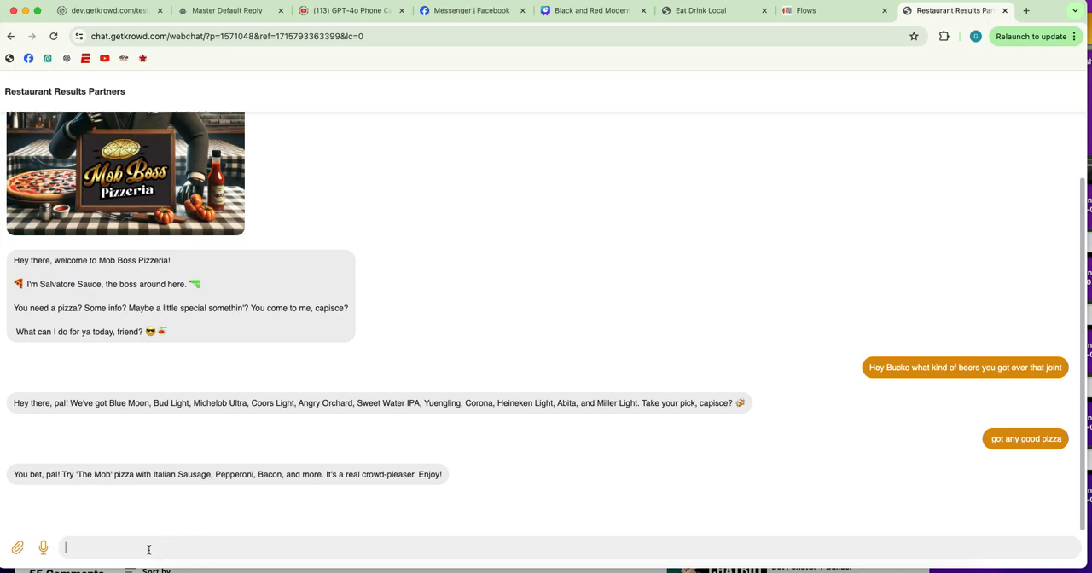
key("F5")
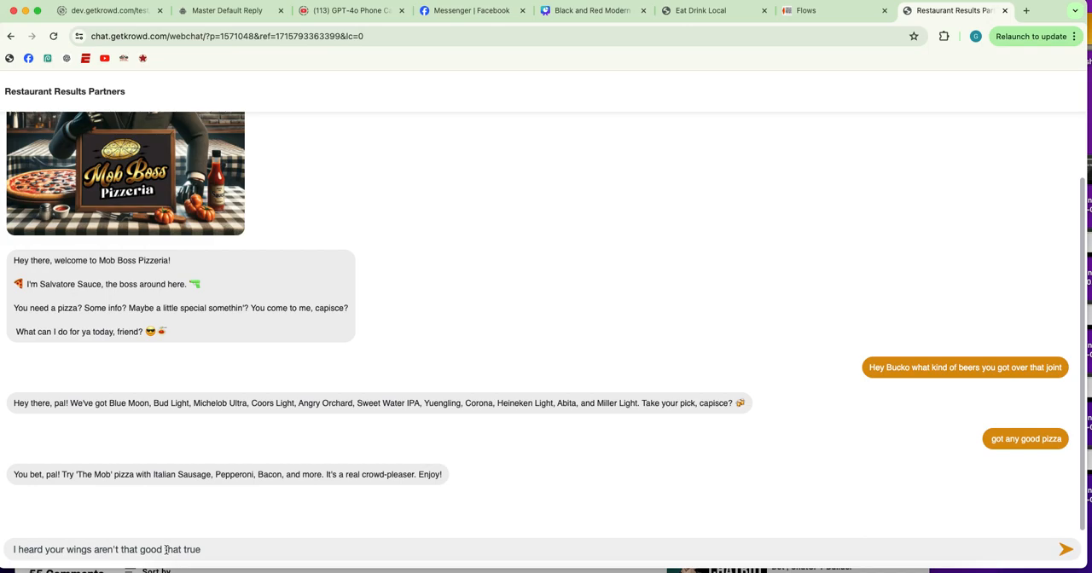
key("Return")
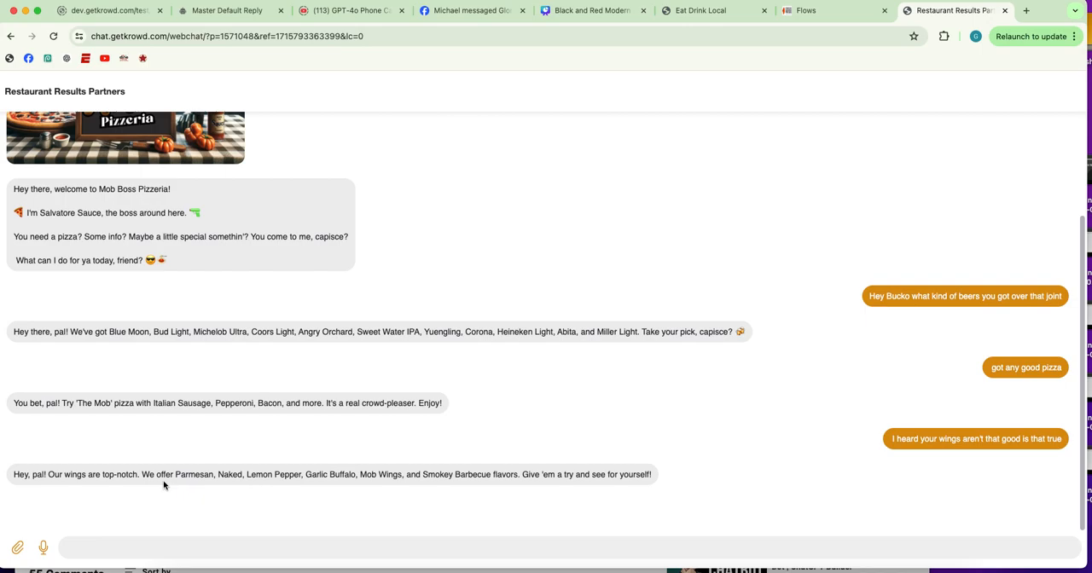
Close the link dialog and review the latest guest conversation in the account's inbox, briefly checking the Eat Drink Local contest page
left_click(819, 11)
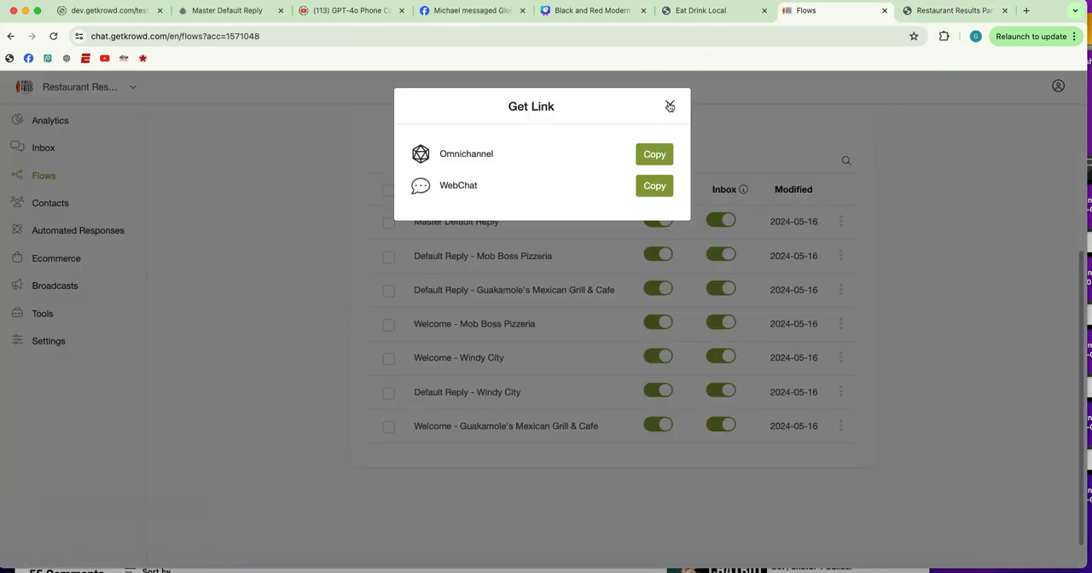
left_click(670, 106)
left_click(56, 150)
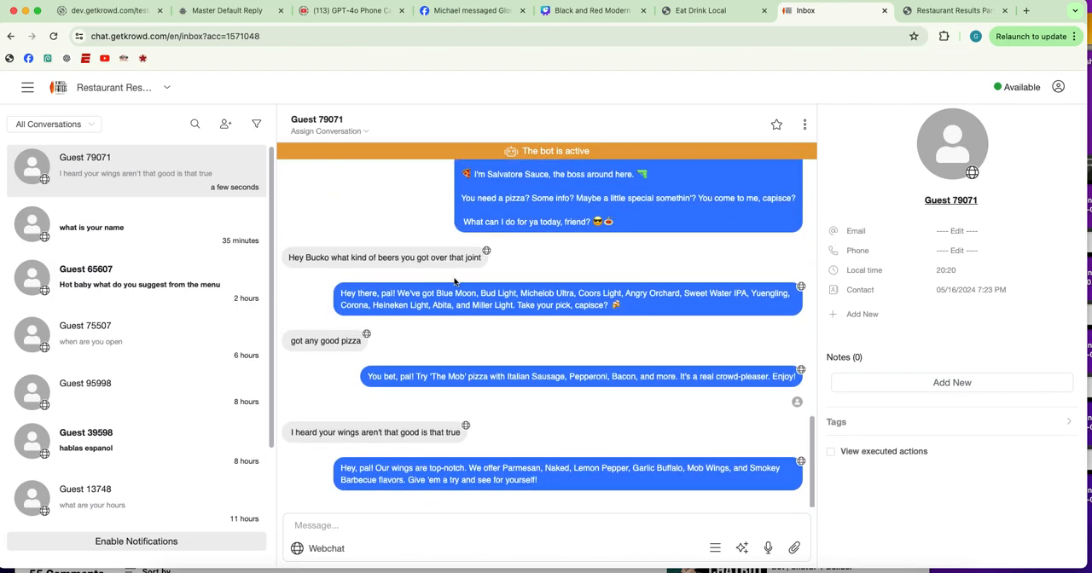
left_click(700, 10)
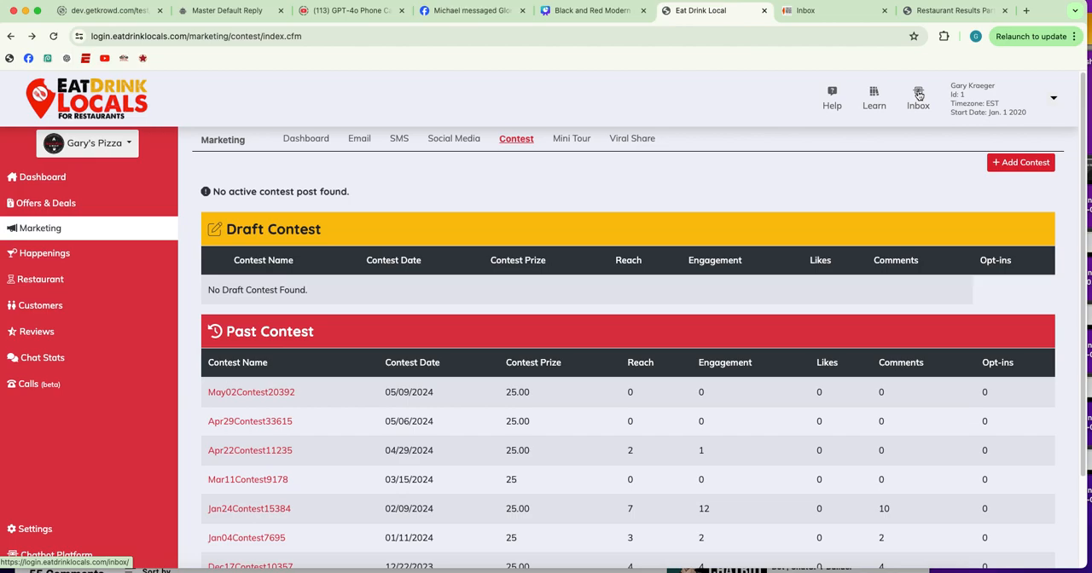
left_click(840, 10)
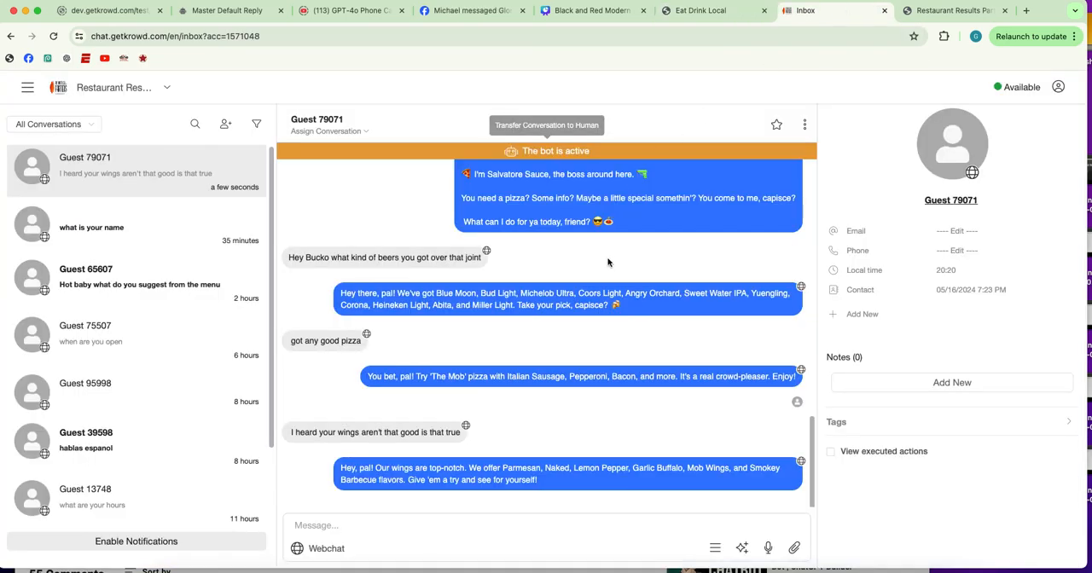